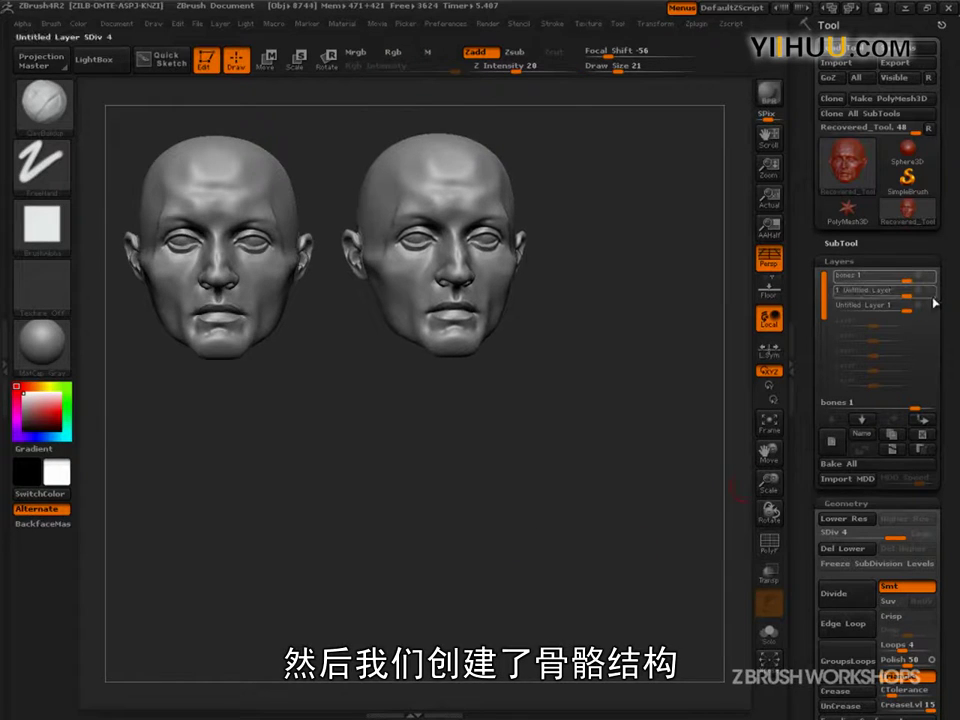
Turn on the visibility of the head's sculpt layers and inspect the bone structure and skin detail.
left_click(931, 276)
left_click_drag(684, 489, 638, 530)
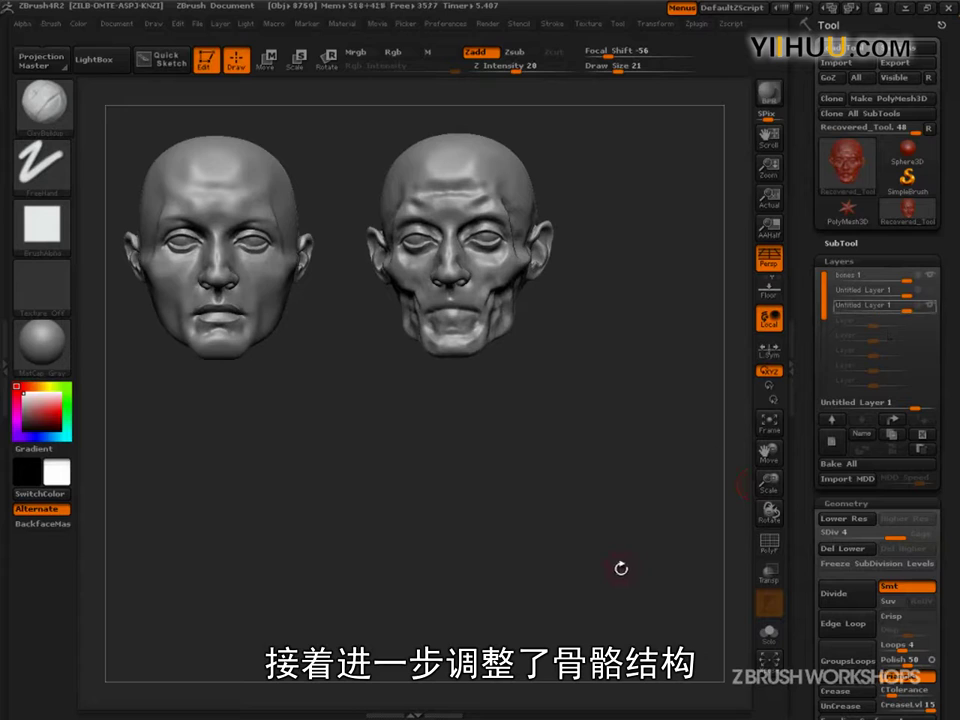
left_click_drag(620, 568, 628, 557)
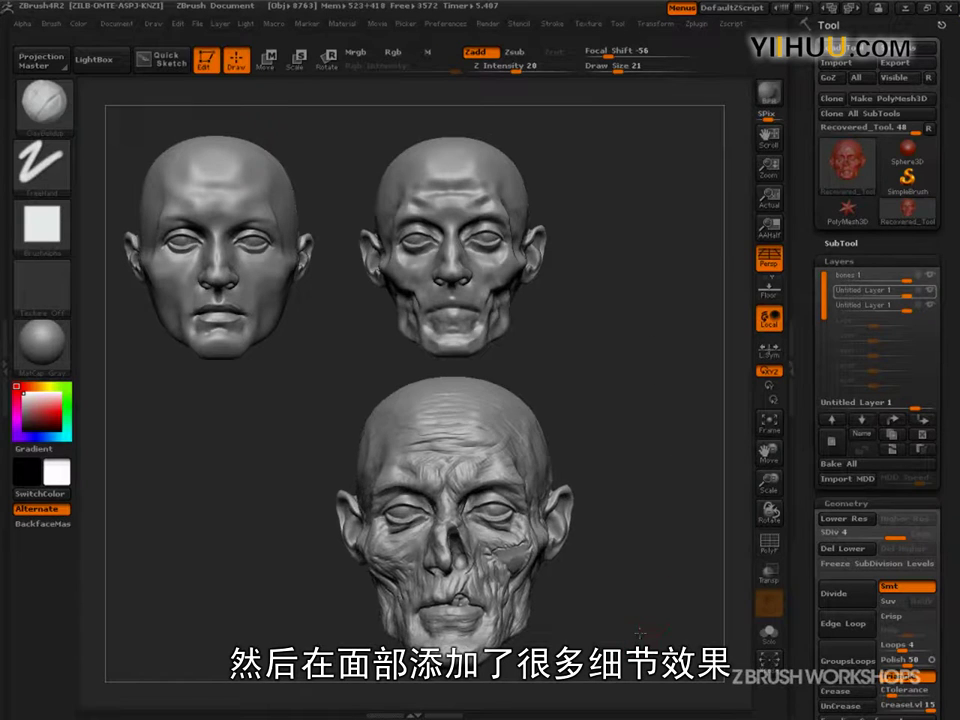
left_click_drag(640, 633, 690, 524)
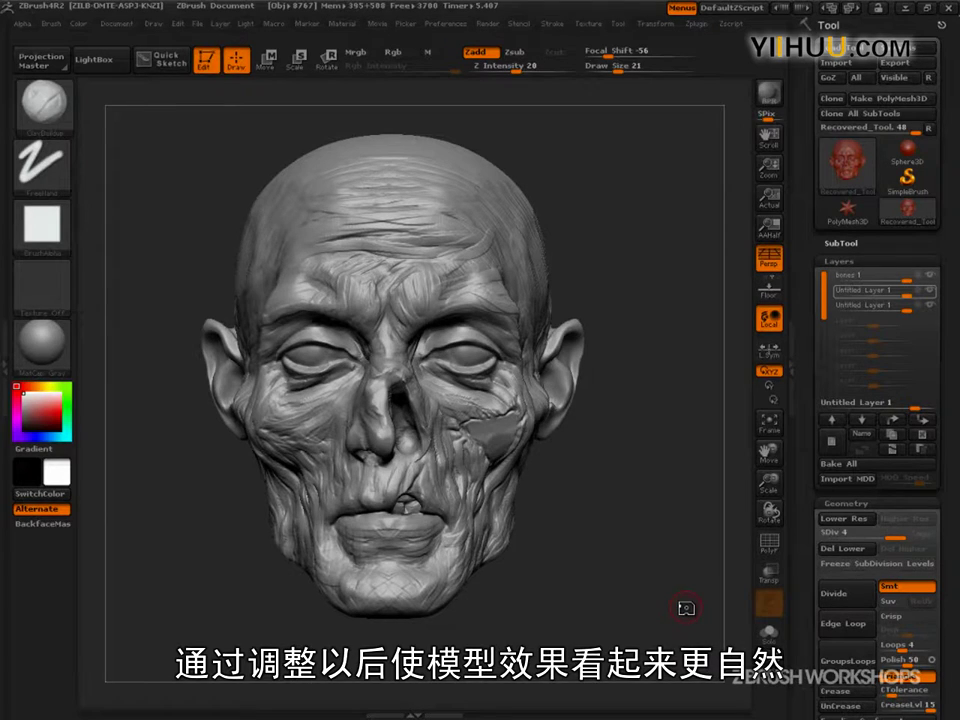
left_click_drag(686, 608, 514, 457)
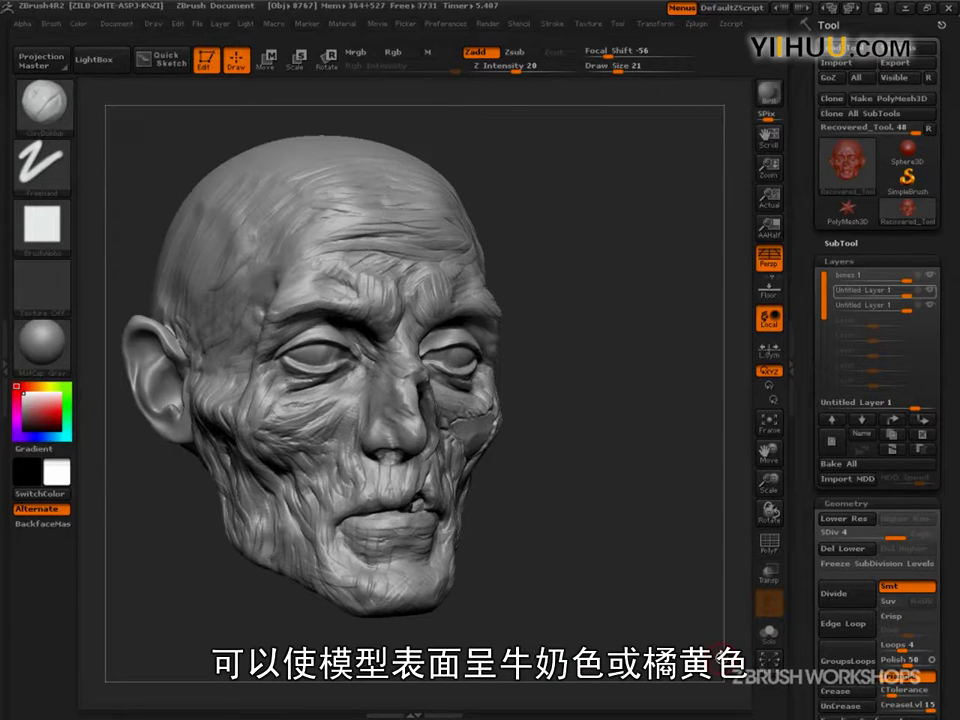
left_click_drag(721, 657, 683, 577)
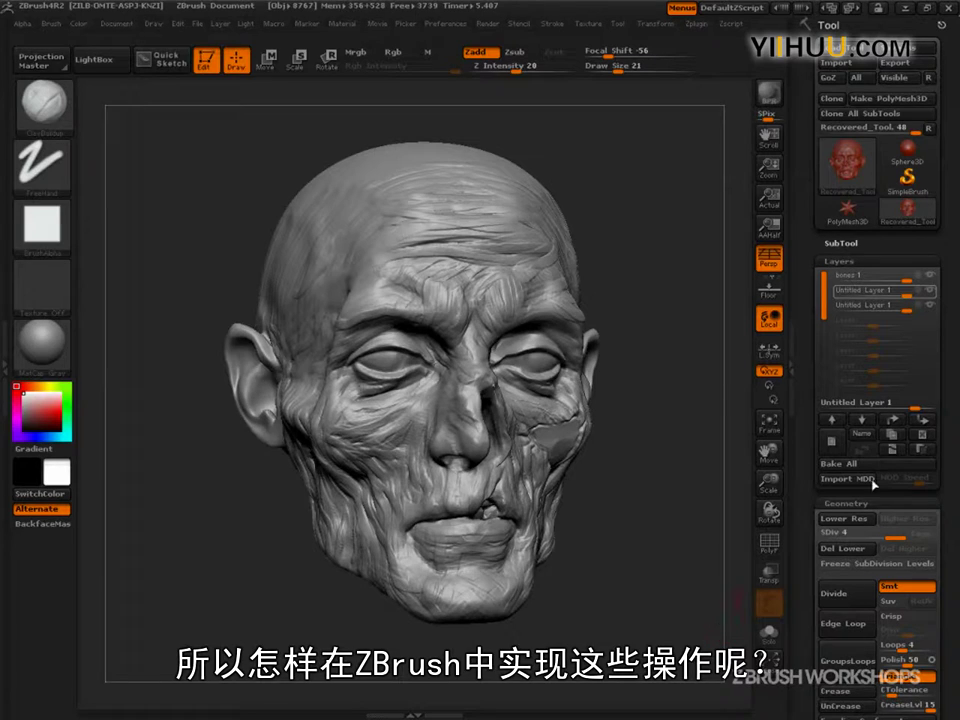
Create a new layer for the head and expand the Deformation settings.
left_click(834, 442)
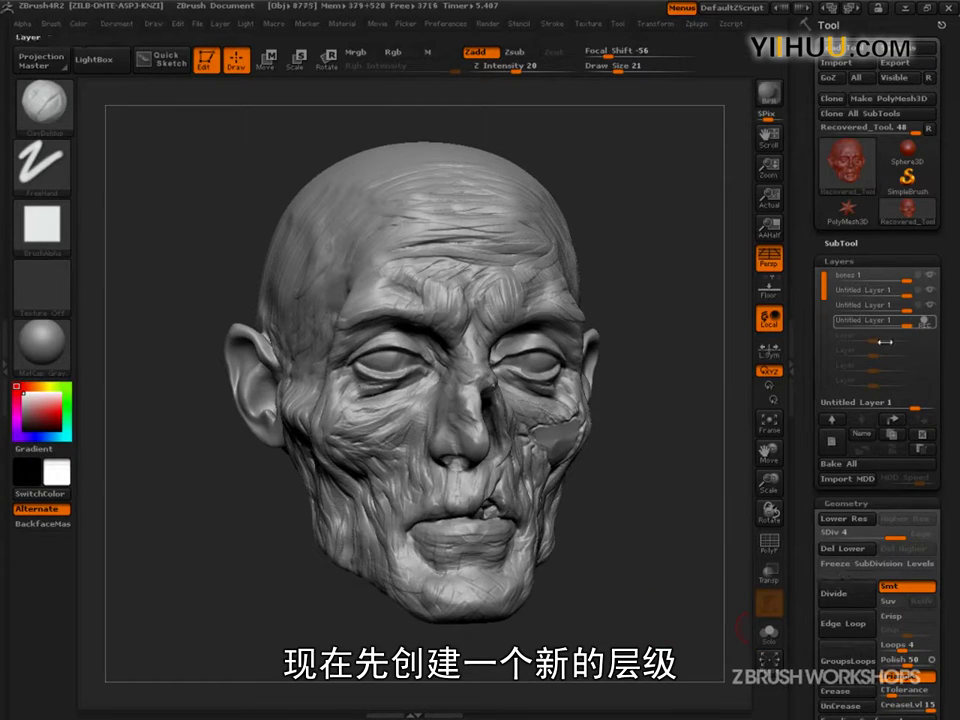
left_click_drag(804, 614, 823, 441)
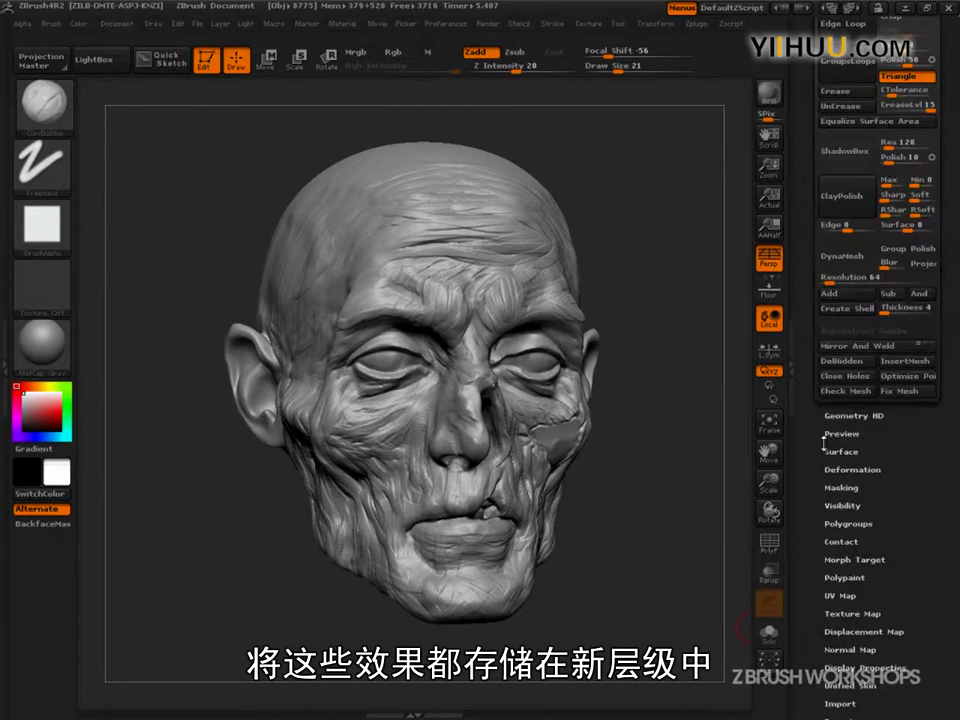
left_click(862, 470)
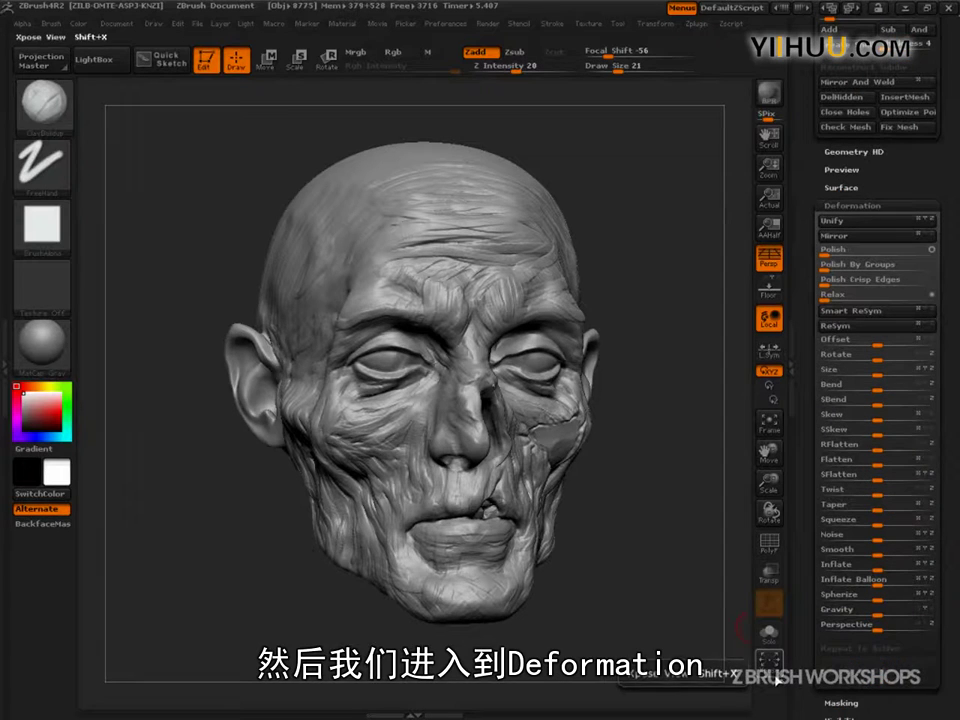
Try the Polish deformation at full strength on the head, and undo it.
mouse_move(681, 632)
left_mouse_down()
mouse_move(696, 636)
mouse_move(677, 634)
mouse_move(705, 615)
left_mouse_up()
left_click_drag(840, 251, 933, 253)
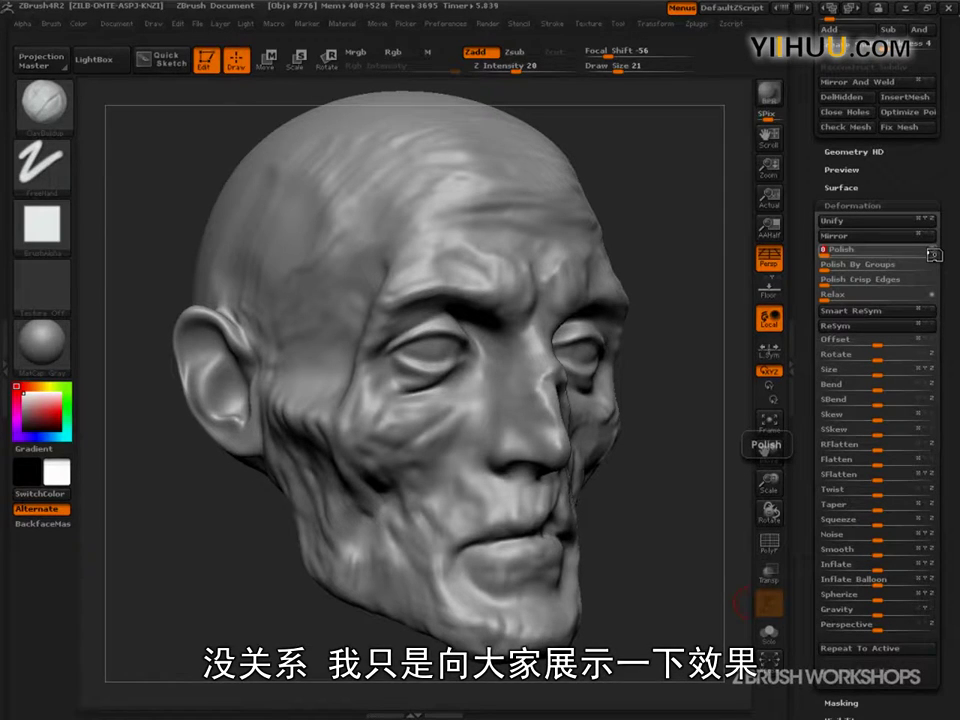
key("ctrl")
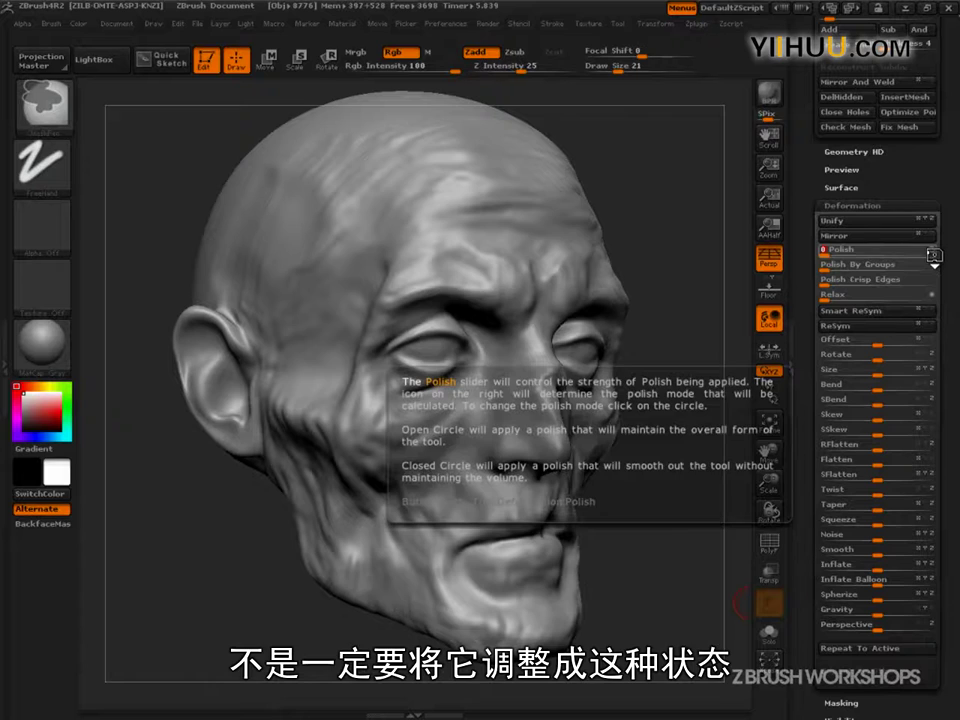
key("ctrl+z")
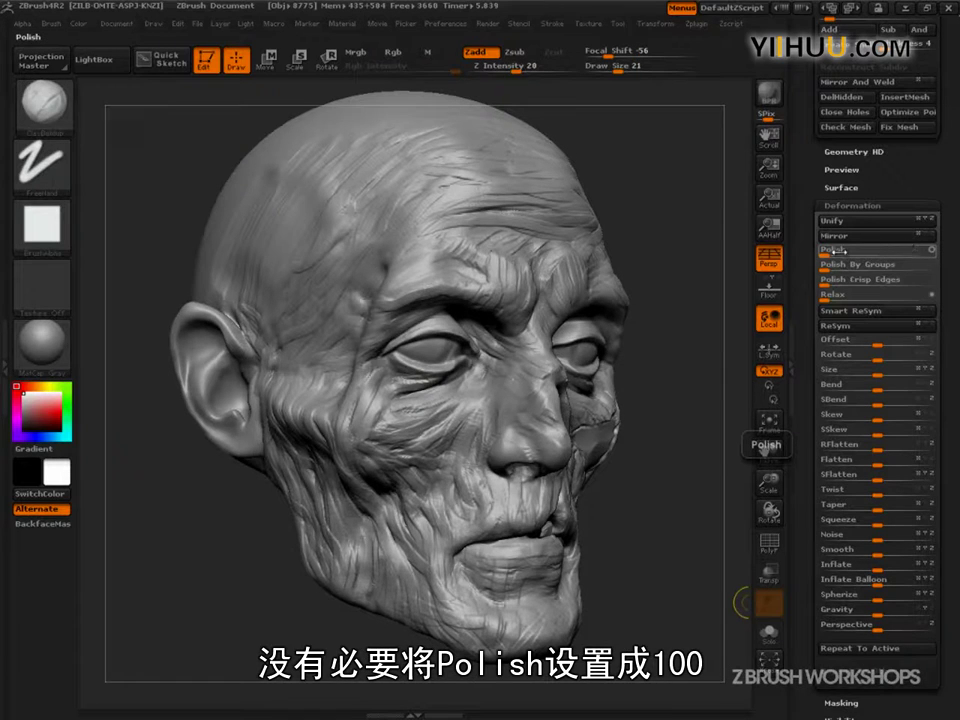
Try a much weaker Polish of about 5 on the head and undo it.
left_click_drag(828, 251, 858, 251)
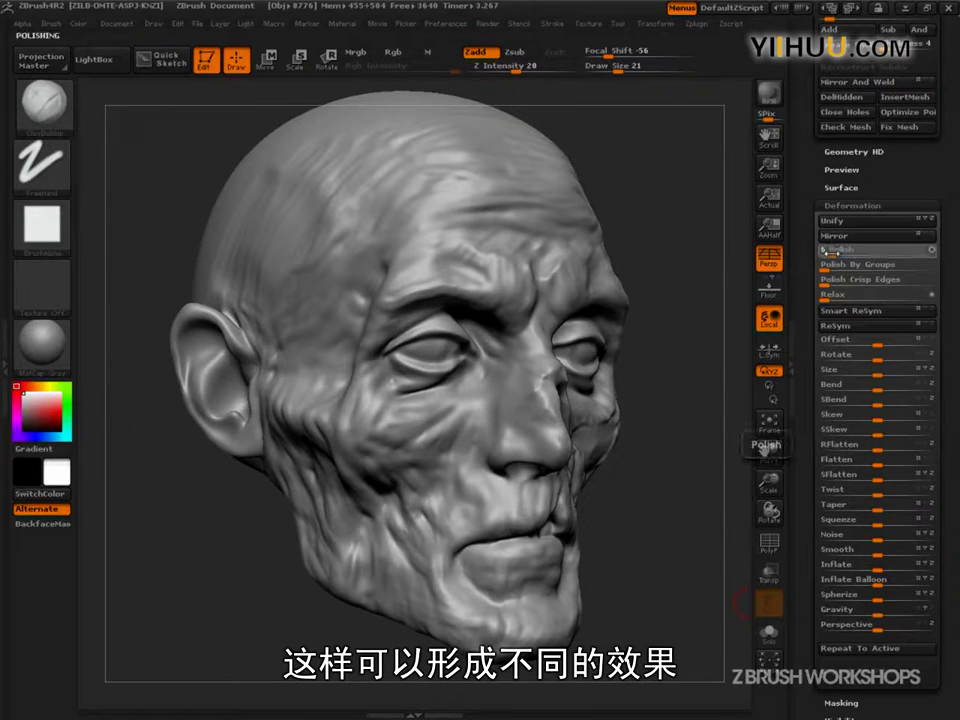
key("ctrl+z")
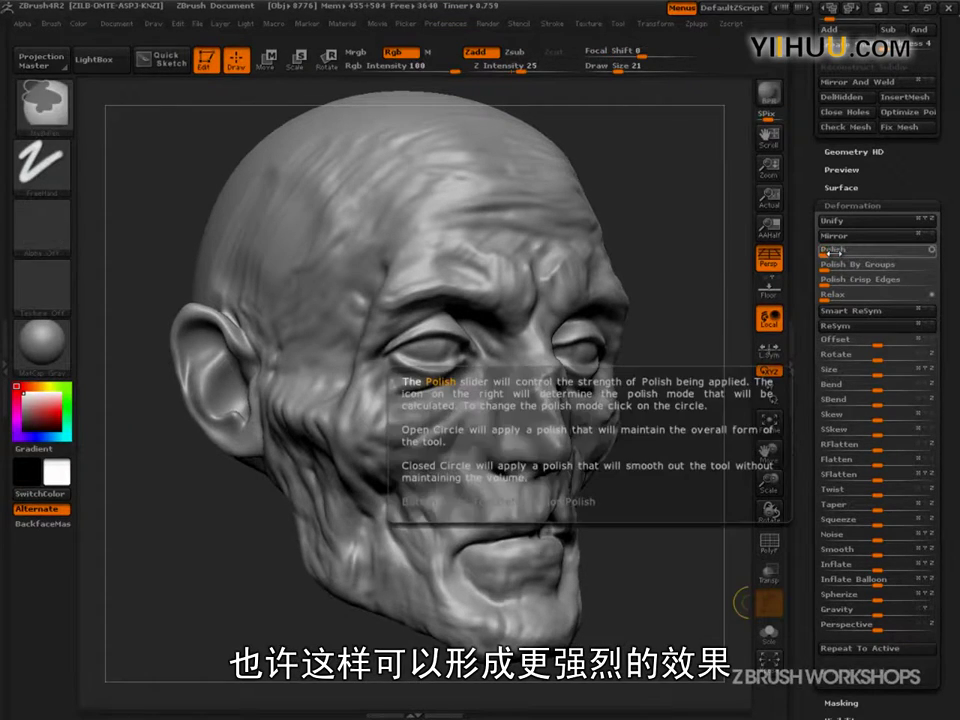
key("ctrl+z")
key("ctrl+z")
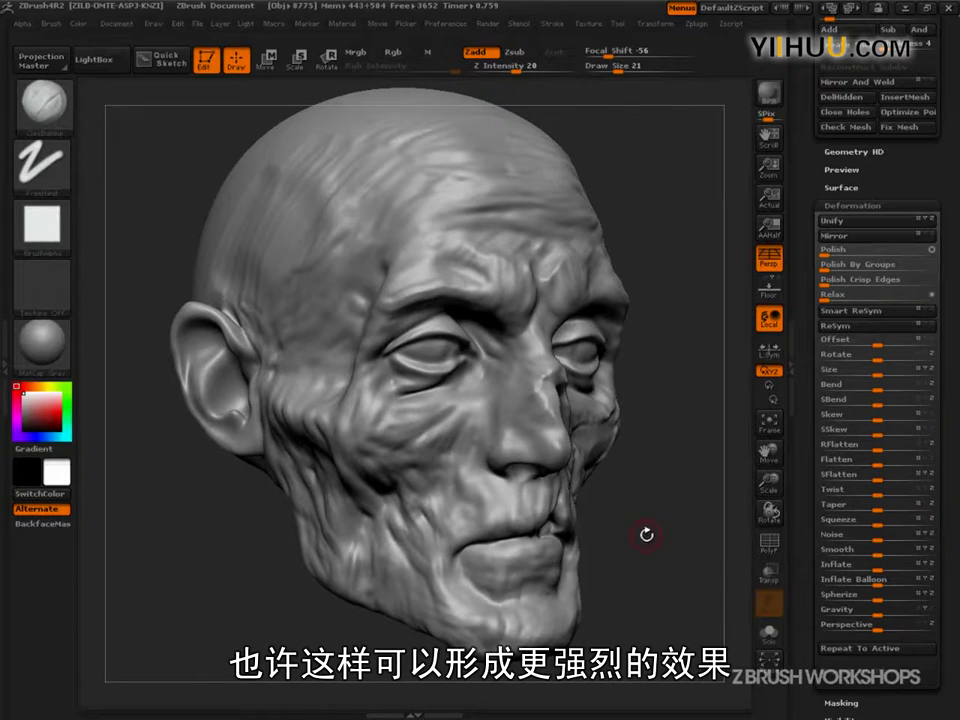
Try a very light Polish on the head, vary the new layer's intensity, and undo the polishing.
left_click(826, 253)
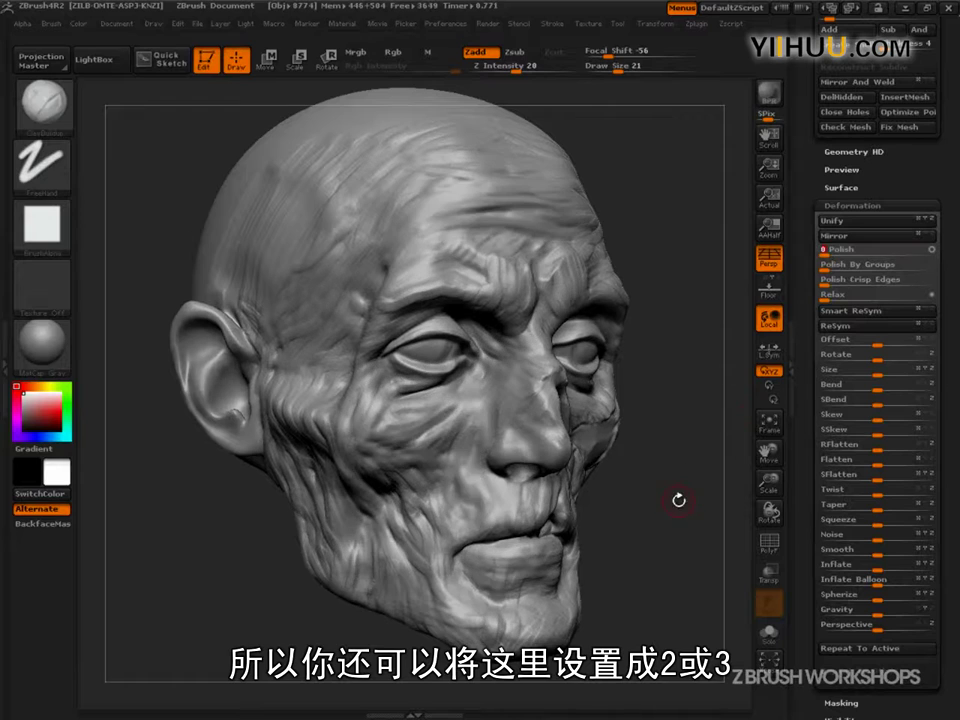
left_click_drag(691, 516, 645, 520)
key("ctrl+z")
left_click_drag(911, 167, 909, 385)
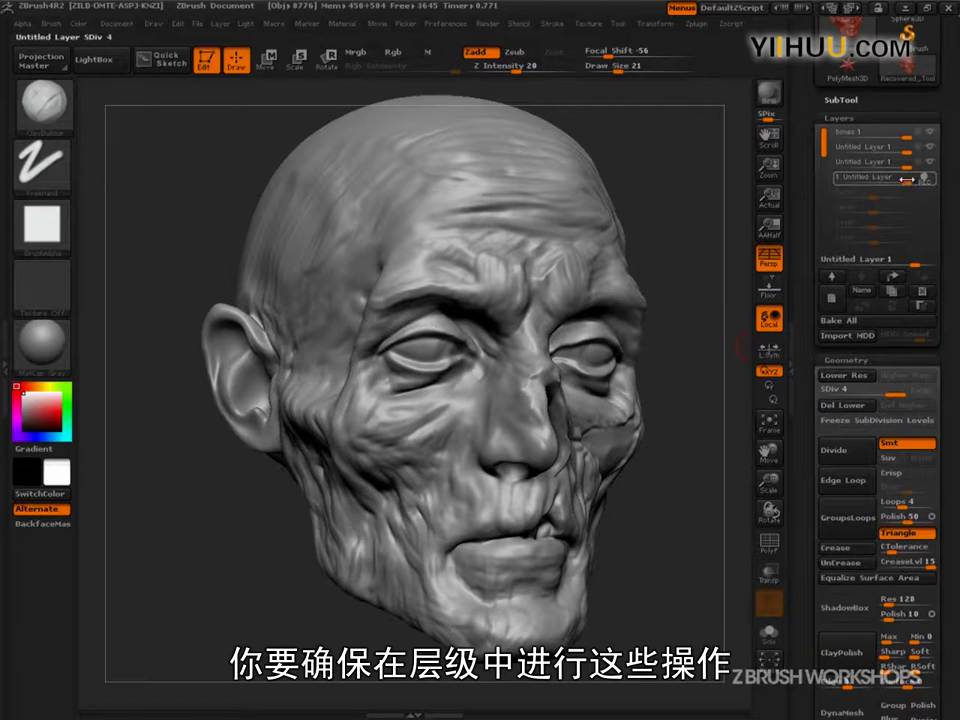
left_click_drag(895, 181, 912, 178)
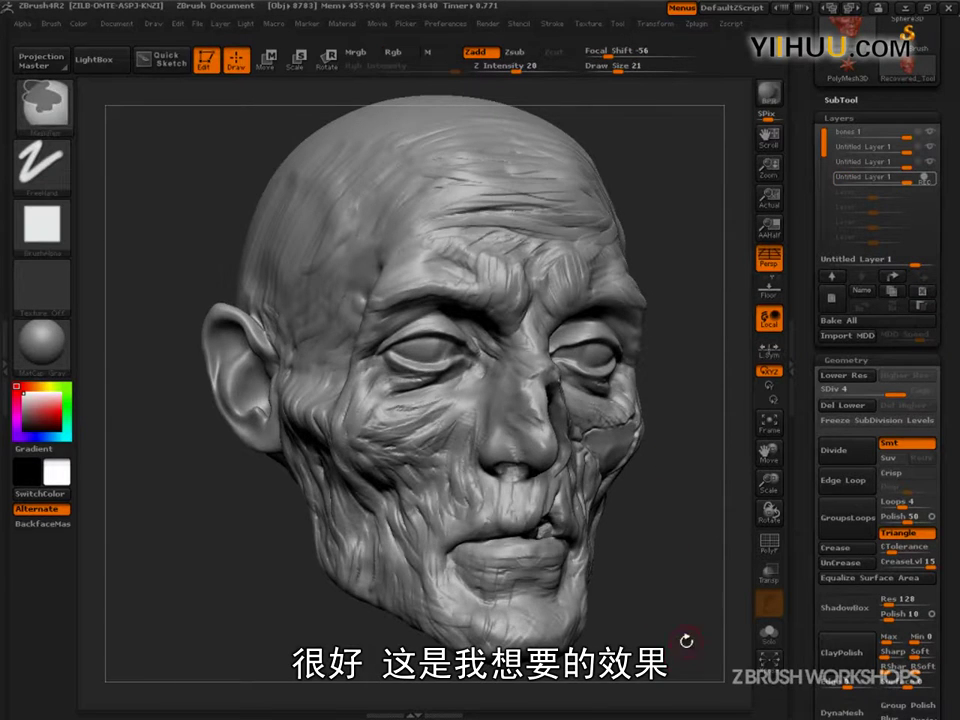
left_click_drag(677, 658, 697, 646)
Try a strong Polish Crisp Edges deformation on the head, inspect the smoothing, and undo it.
left_click_drag(811, 611, 813, 471)
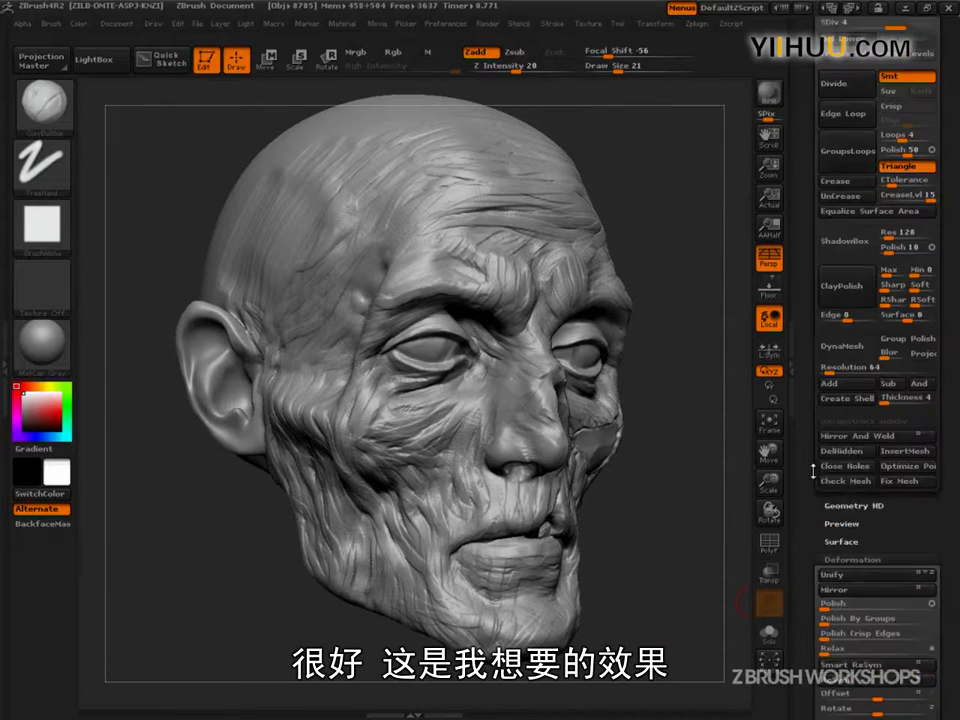
scroll(813, 470, "down", 5)
left_click_drag(878, 326, 929, 326)
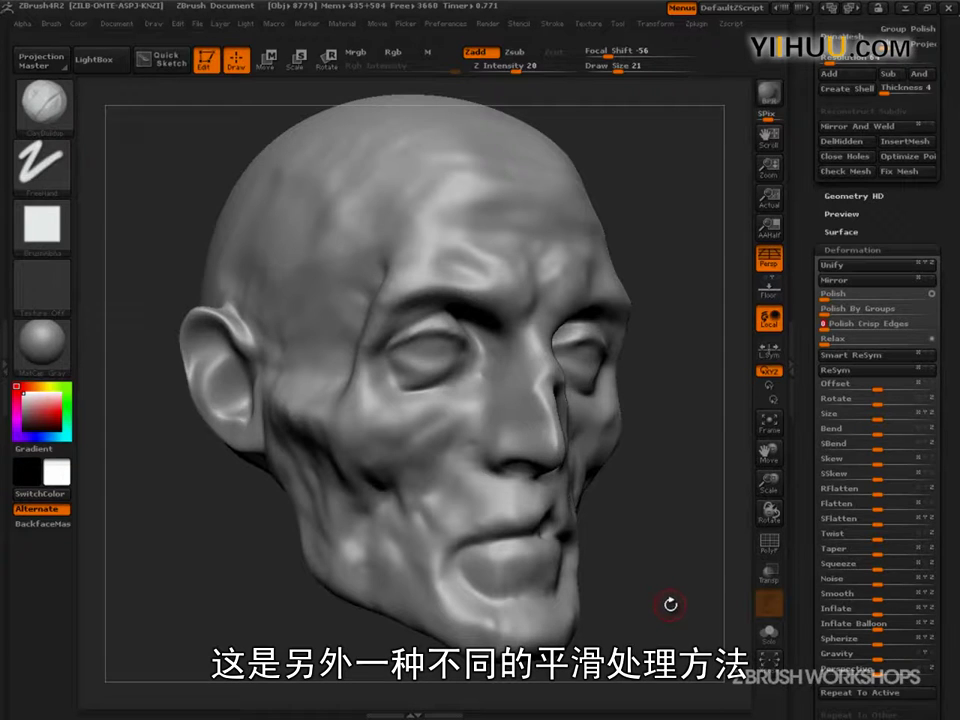
key("shift+f")
key("shift+f")
mouse_move(666, 560)
left_mouse_down()
mouse_move(694, 541)
mouse_move(681, 615)
mouse_move(665, 598)
mouse_move(669, 606)
mouse_move(671, 591)
mouse_move(695, 651)
left_mouse_up()
key("ctrl+z")
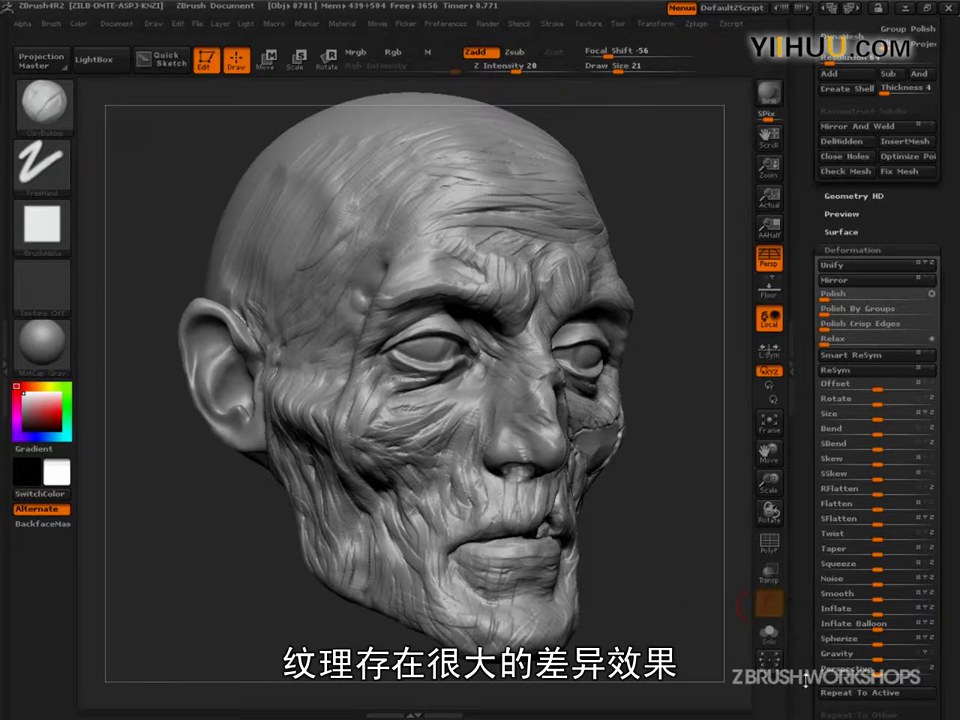
Try Inflate Balloon on the head at 7 and at 3, and restore the original surface.
left_click_drag(811, 692, 812, 625)
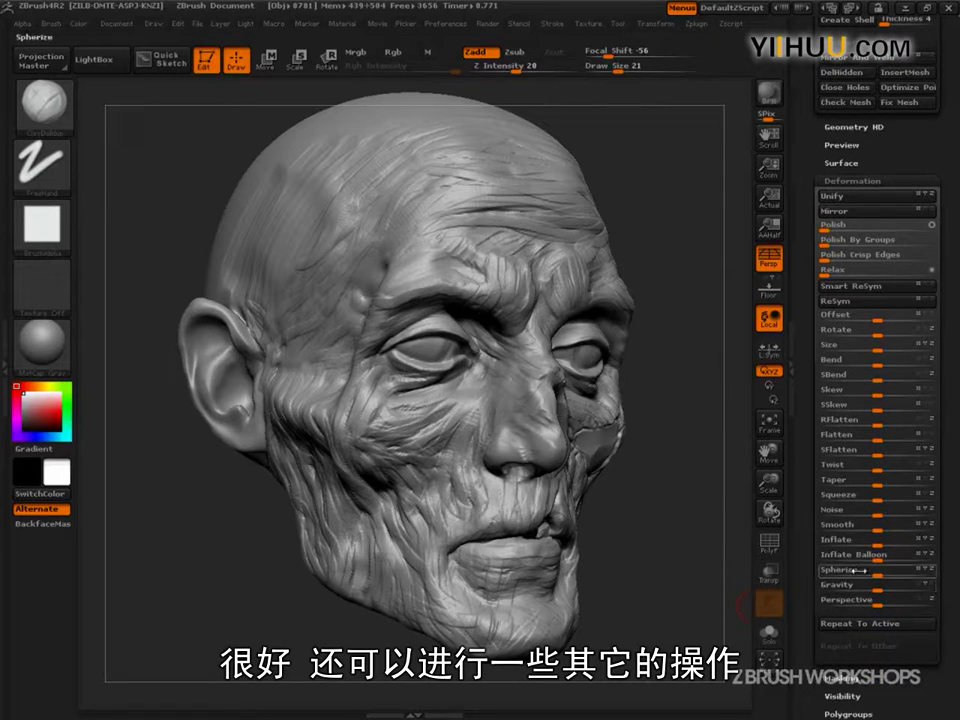
mouse_move(878, 544)
left_mouse_down()
mouse_move(908, 544)
mouse_move(857, 540)
mouse_move(880, 541)
left_mouse_up()
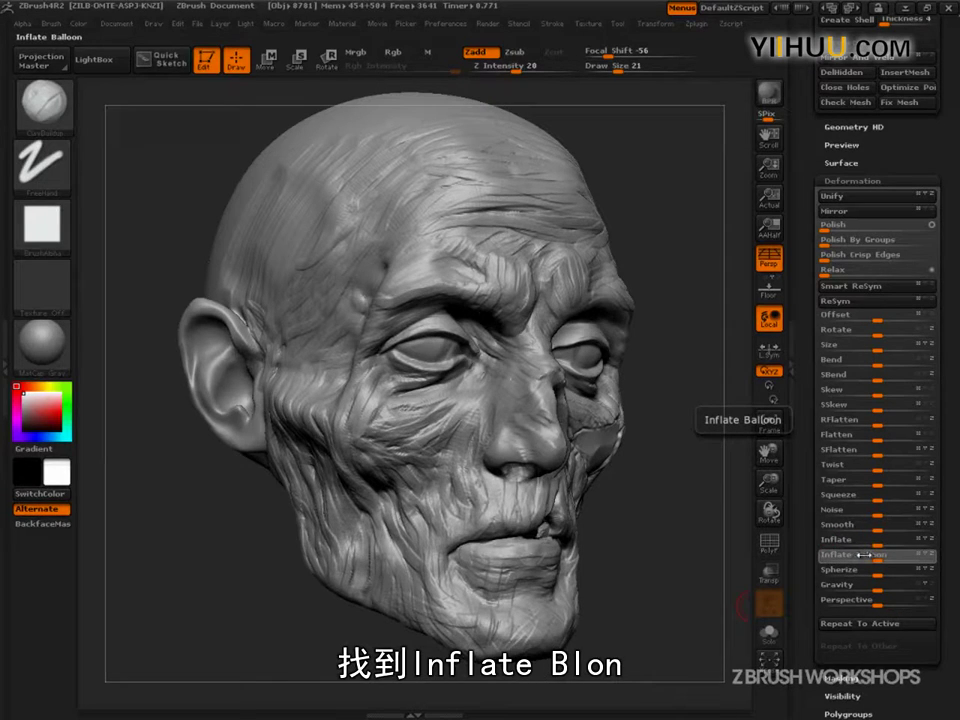
left_click_drag(864, 554, 888, 554)
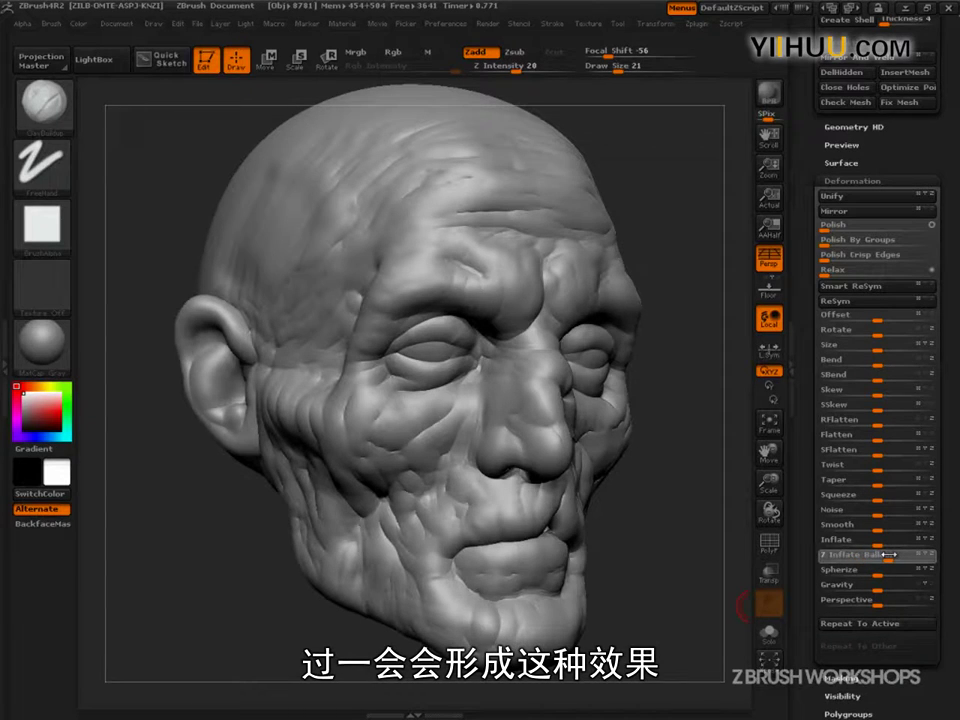
left_click_drag(887, 555, 876, 555)
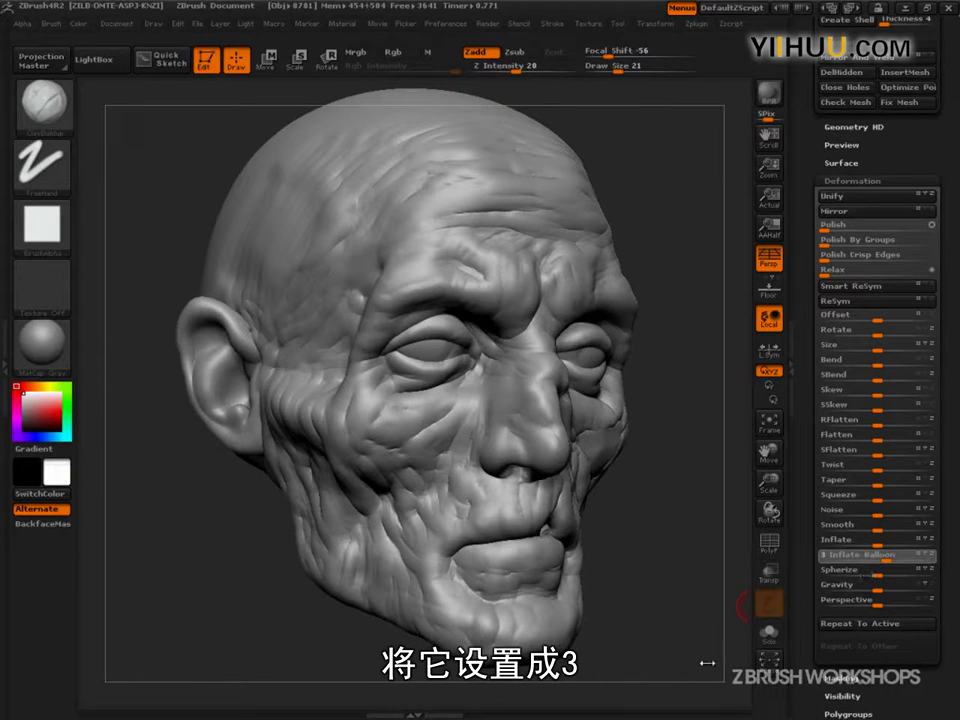
key("Return")
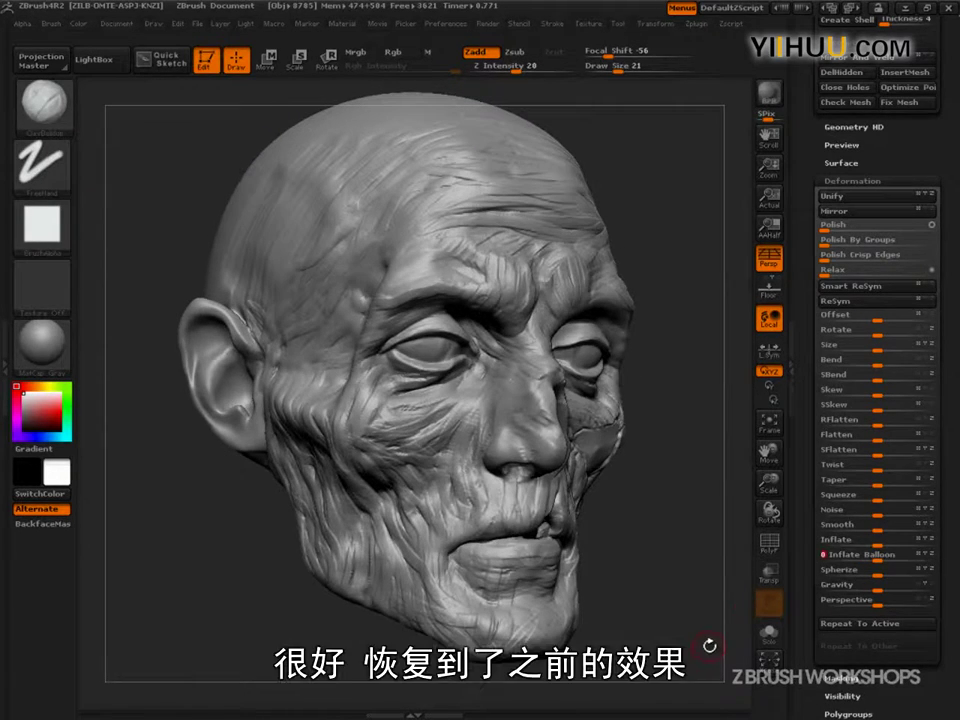
mouse_move(703, 645)
left_mouse_down()
mouse_move(711, 644)
mouse_move(700, 643)
left_mouse_up()
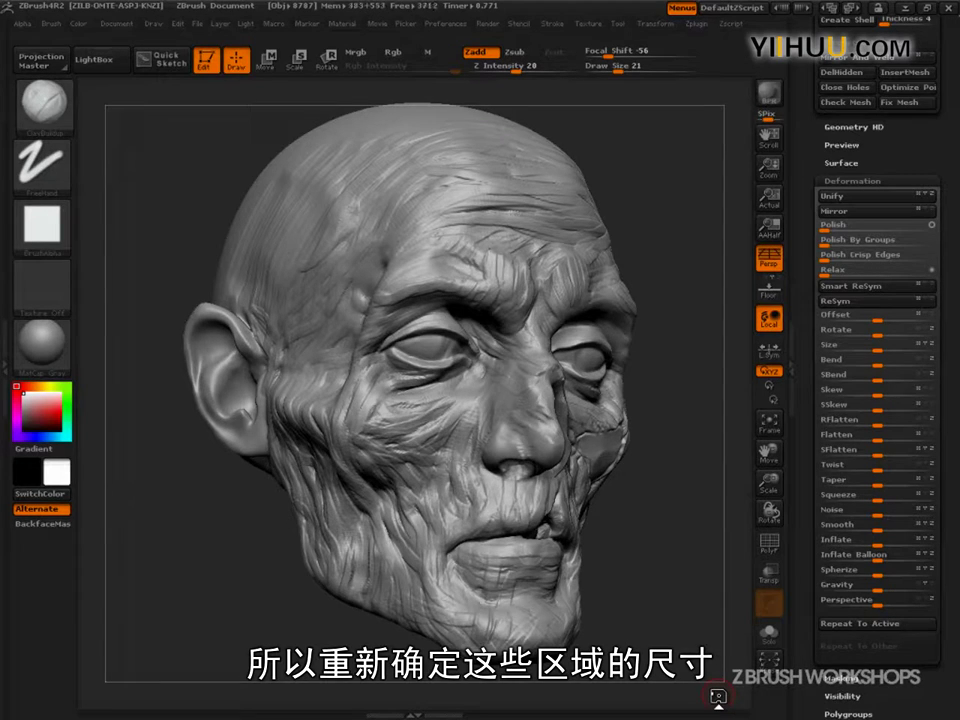
Paint trial mask strokes over the cheek and cheekbone, clearing the mask after each trial.
mouse_move(717, 695)
left_mouse_down()
mouse_move(684, 577)
mouse_move(360, 387)
left_mouse_up()
key("ctrl")
mouse_move(400, 482)
left_mouse_down("ctrl")
mouse_move(402, 496)
mouse_move(395, 480)
mouse_move(360, 560)
mouse_move(355, 359)
mouse_move(343, 441)
left_mouse_up("ctrl")
left_click_drag(712, 562, 690, 470)
left_click_drag(663, 380, 618, 454, "ctrl")
left_click_drag(255, 387, 378, 422, "ctrl")
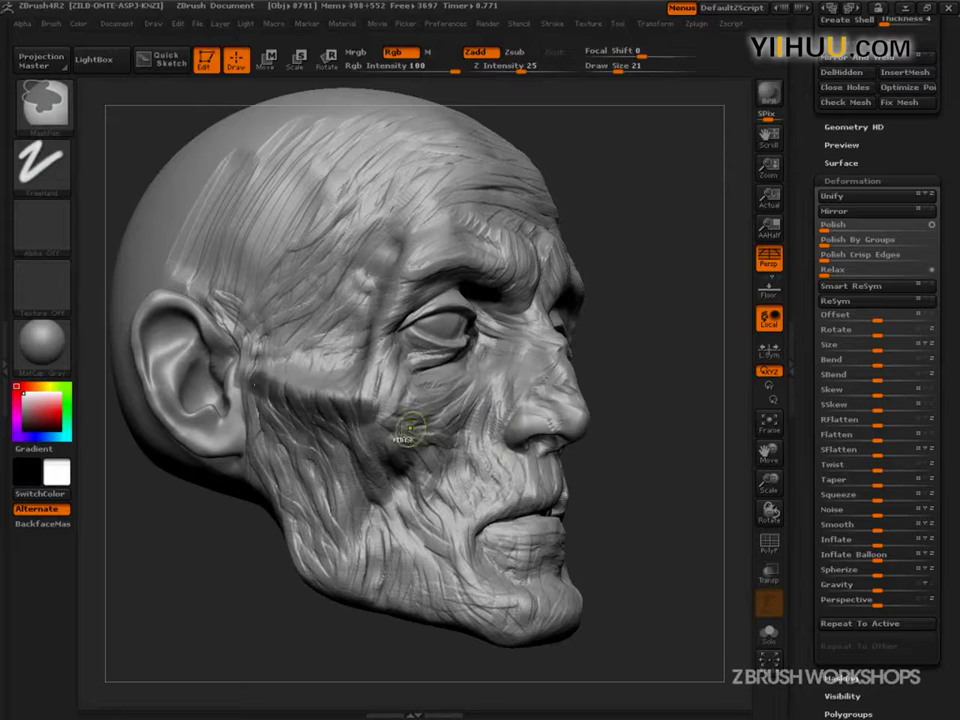
left_click_drag(640, 443, 664, 522, "ctrl")
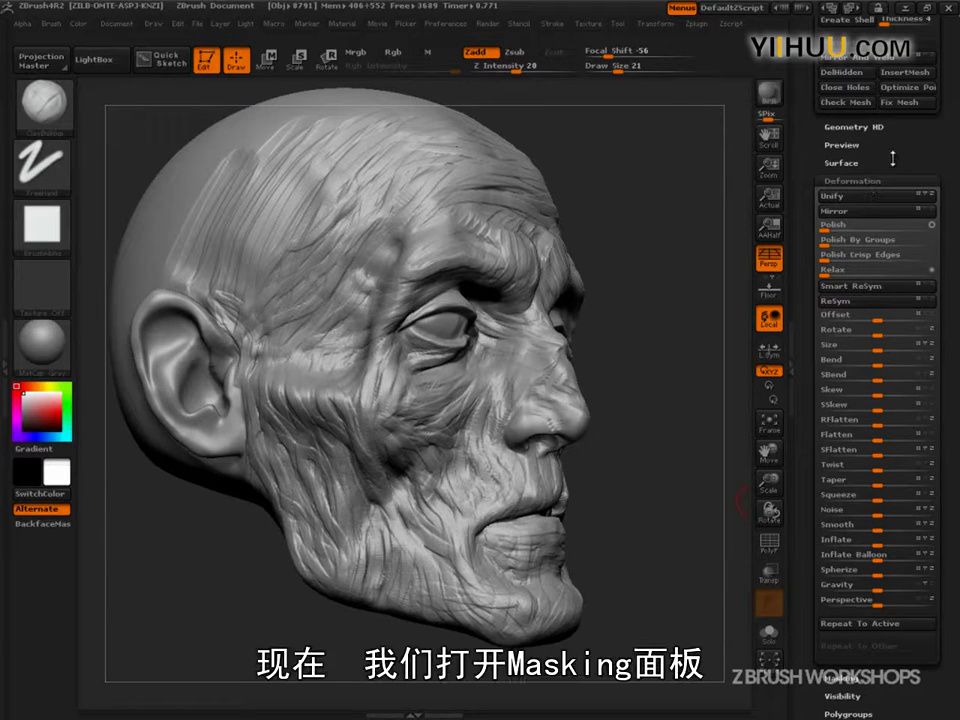
Expand the Masking settings, set the Mask By Cavity intensity to 100, and mask the head by cavity.
left_click_drag(902, 163, 894, 78)
left_click(843, 517)
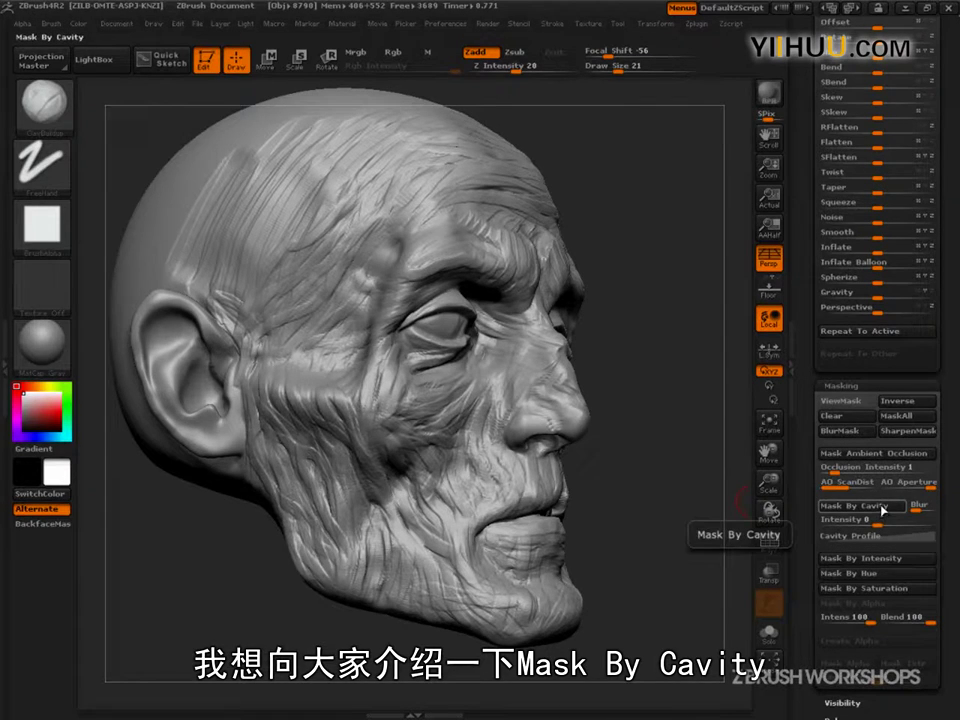
left_click_drag(680, 594, 718, 632)
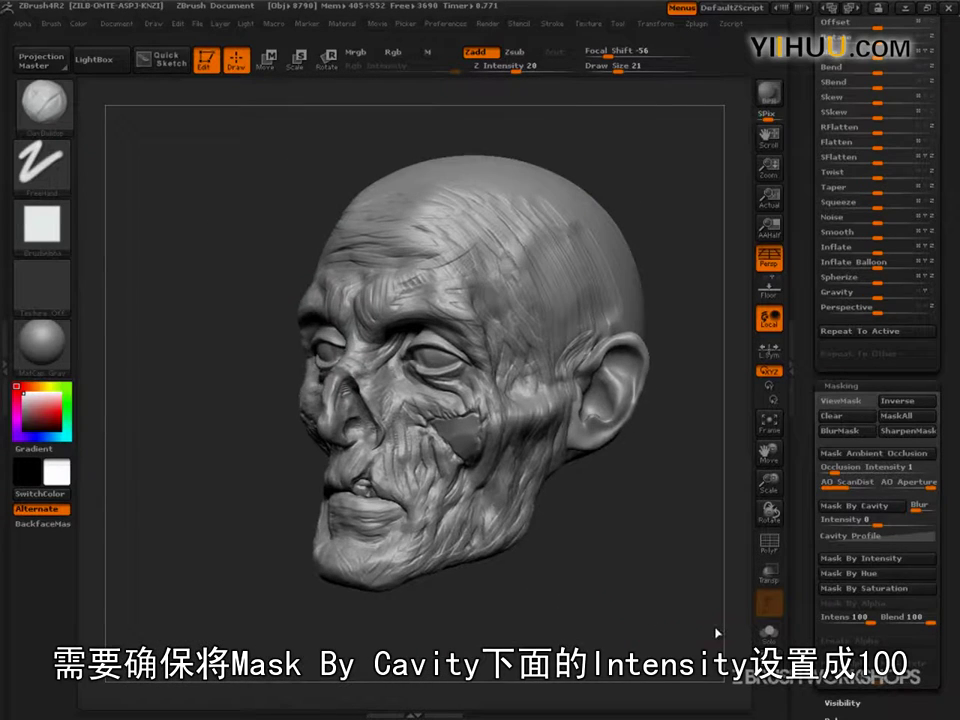
left_click_drag(880, 520, 939, 519)
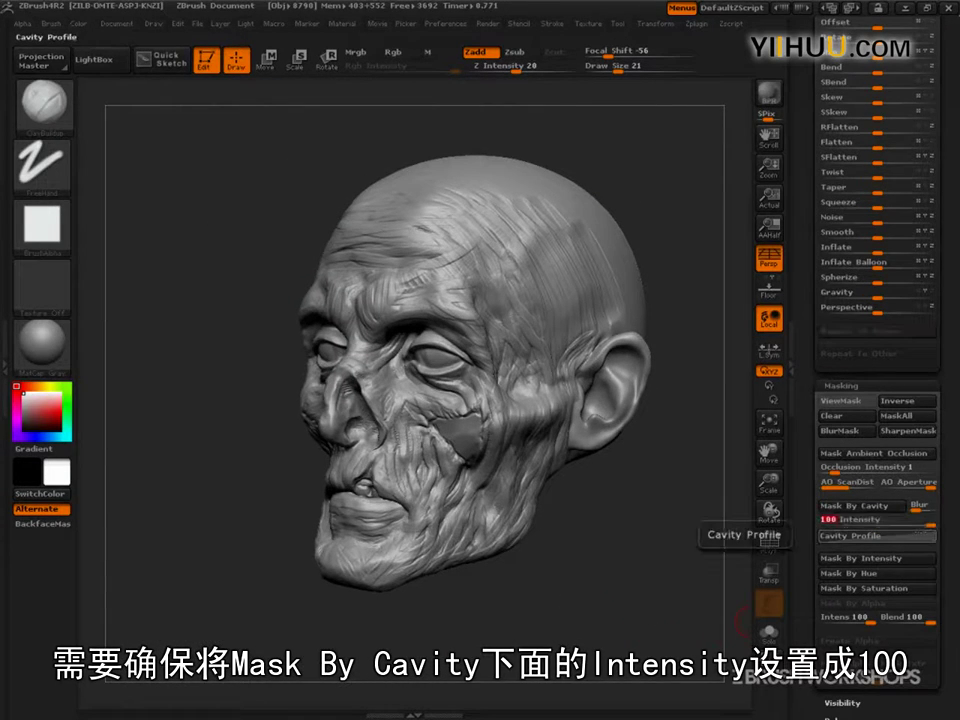
left_click(873, 510)
mouse_move(697, 621)
left_mouse_down("shift")
mouse_move(713, 649)
mouse_move(678, 662)
mouse_move(687, 635)
mouse_move(686, 645)
left_mouse_up("shift")
key("ctrl+shift")
mouse_move(928, 494)
left_mouse_down()
mouse_move(826, 543)
mouse_move(884, 482)
left_mouse_up()
mouse_move(799, 505)
left_mouse_down()
mouse_move(489, 388)
mouse_move(440, 345)
left_mouse_up()
mouse_move(498, 357)
left_mouse_down()
mouse_move(455, 338)
mouse_move(535, 378)
mouse_move(468, 402)
mouse_move(488, 436)
mouse_move(472, 450)
mouse_move(472, 513)
mouse_move(440, 410)
left_mouse_up()
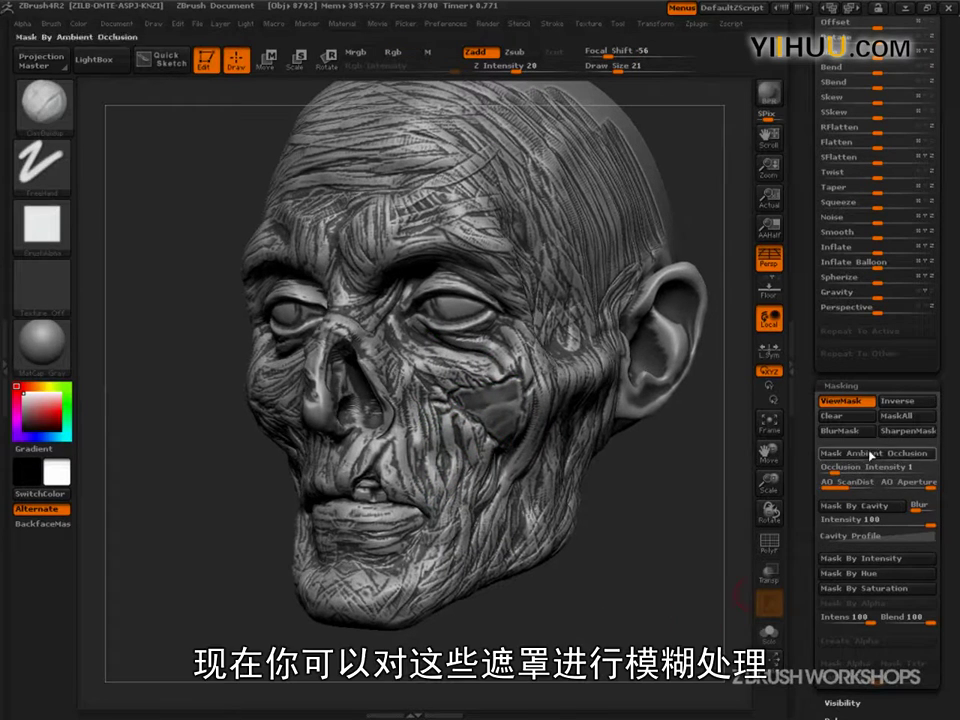
Try blurring the cavity mask, and regenerate the sharp mask with Mask By Cavity.
left_click(857, 432)
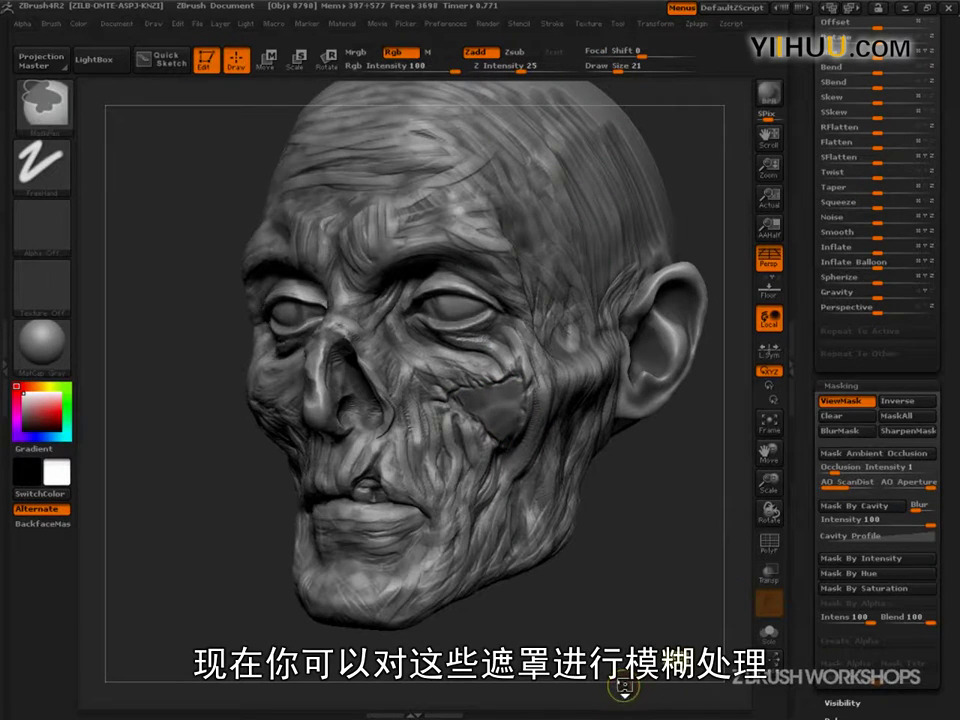
left_click(852, 506)
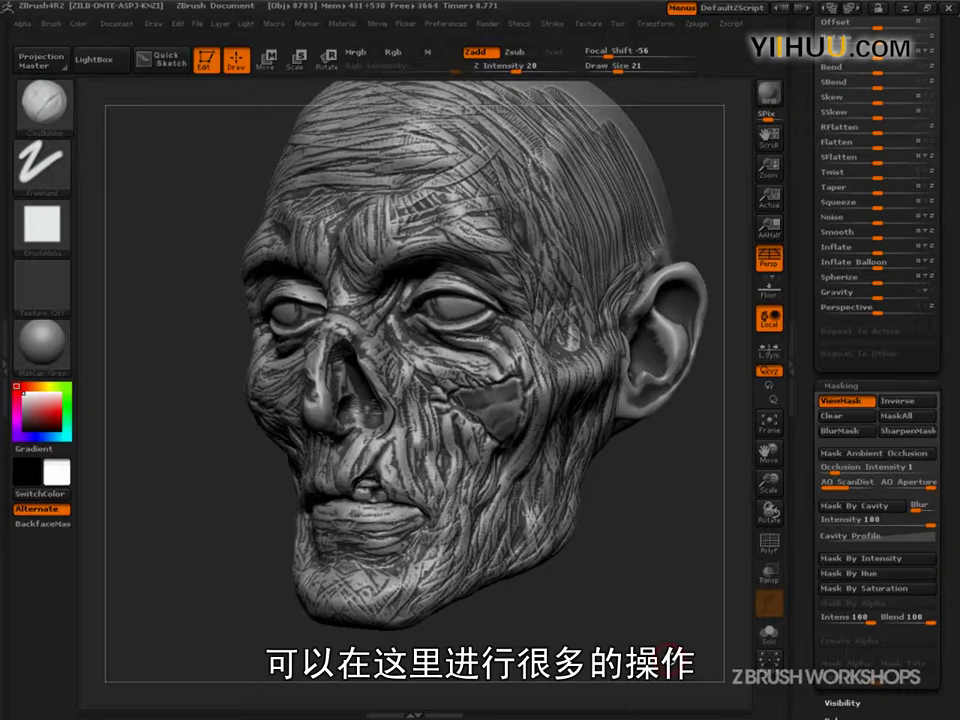
left_click_drag(677, 694, 713, 610)
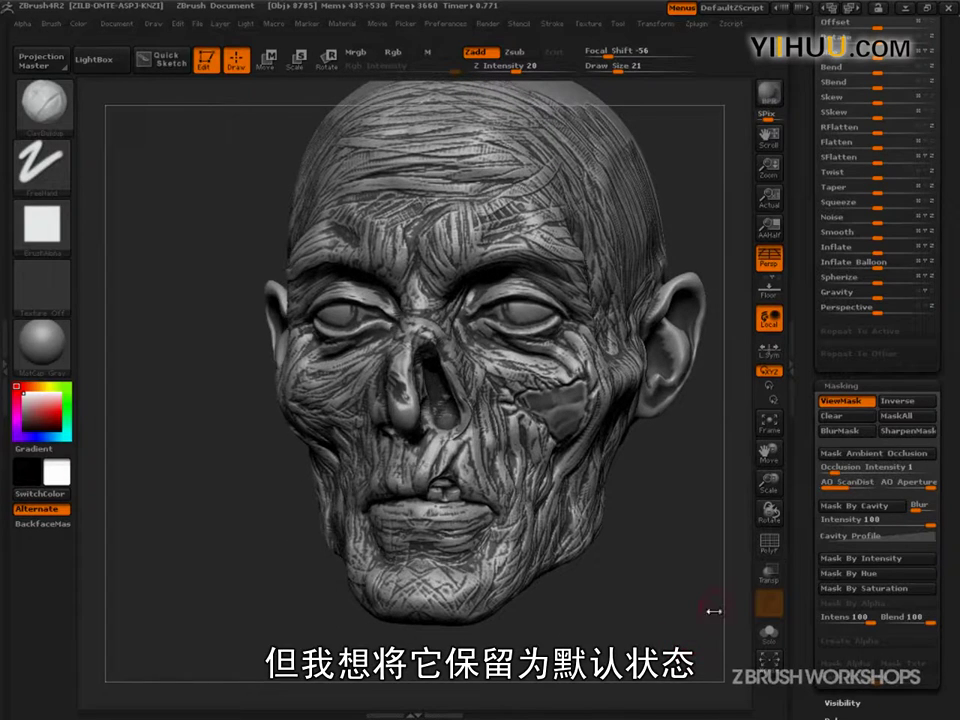
Hide the cavity mask display, try Polish on the head's unmasked areas, and briefly show the mask to compare.
left_click(851, 402)
left_click_drag(816, 40, 814, 170)
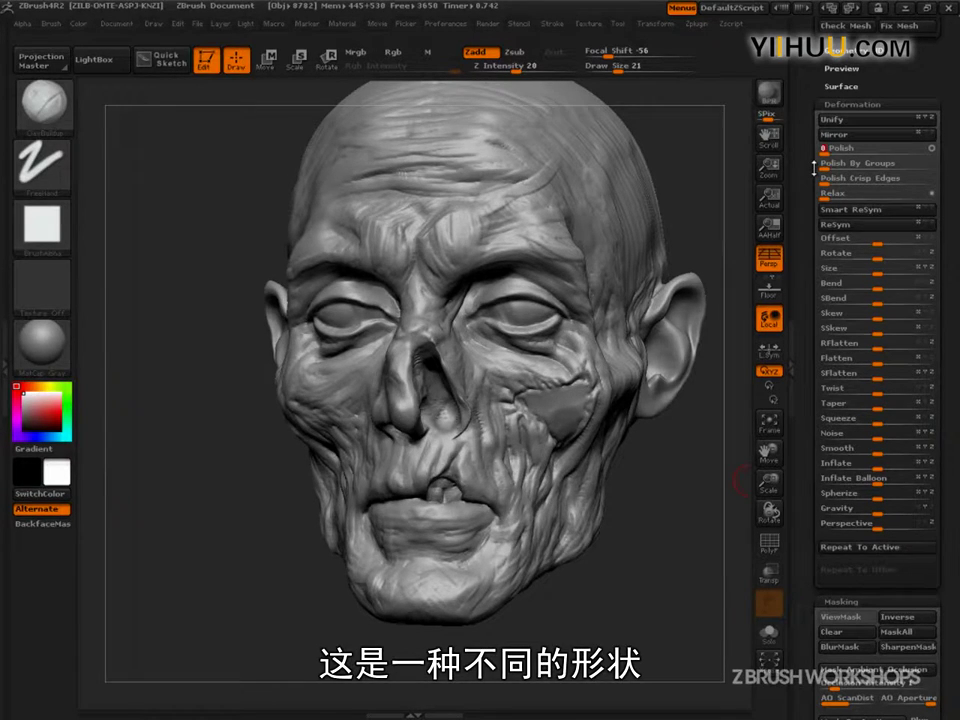
left_click(860, 618)
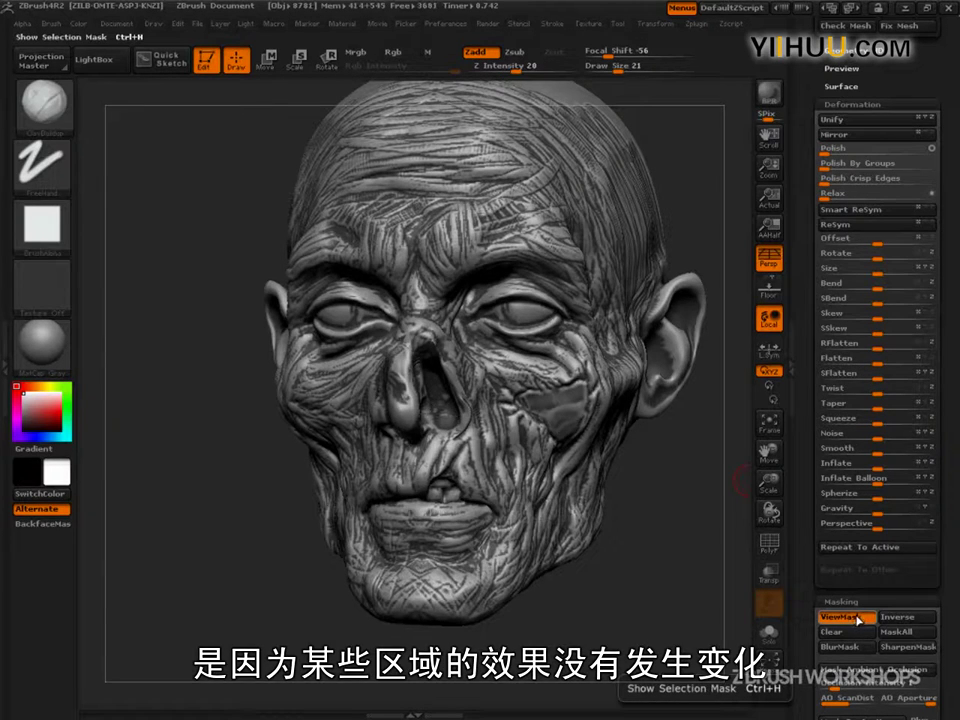
left_click(858, 619)
left_click_drag(666, 561, 702, 665)
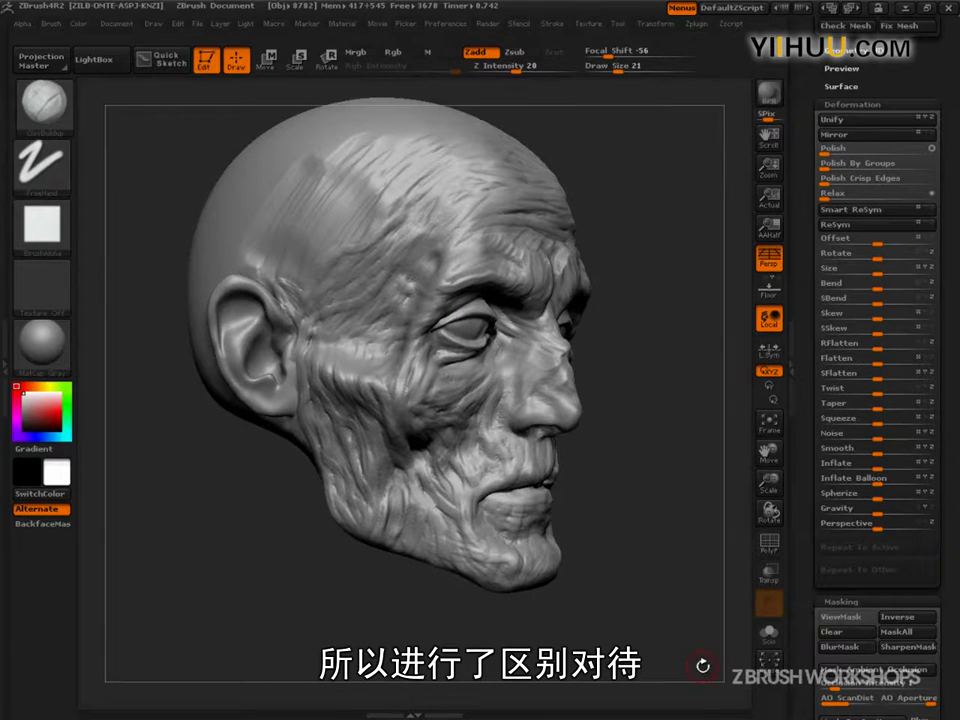
Compare the head with the new layer on and off, and examine the polished skin on both cheeks, the temple and the forehead.
left_click_drag(806, 452, 812, 599)
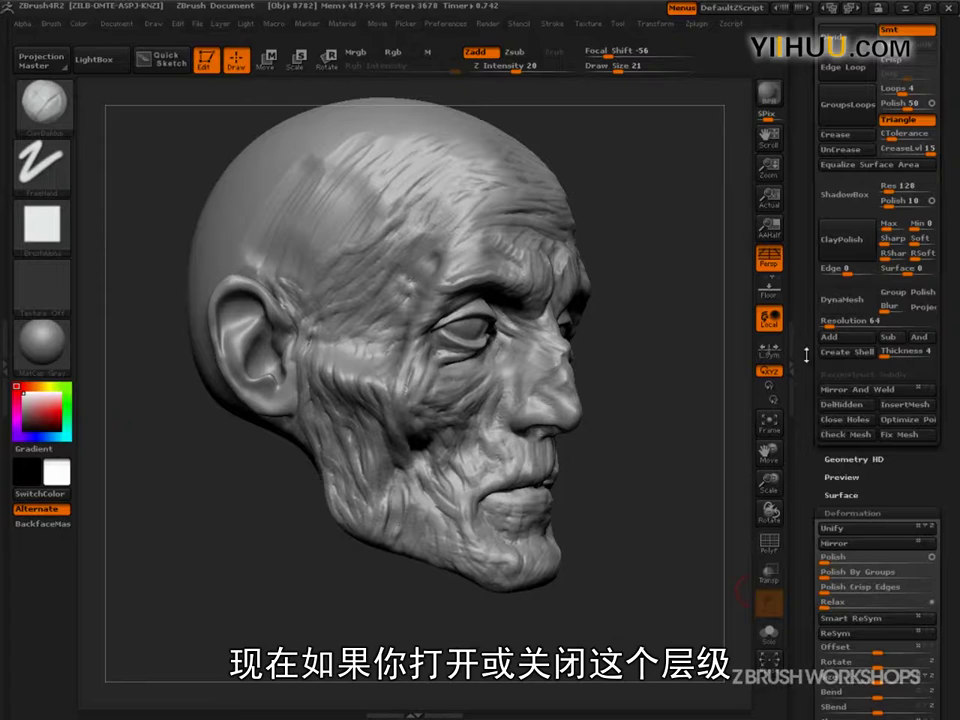
left_click_drag(806, 356, 817, 511)
left_click_drag(655, 520, 727, 519)
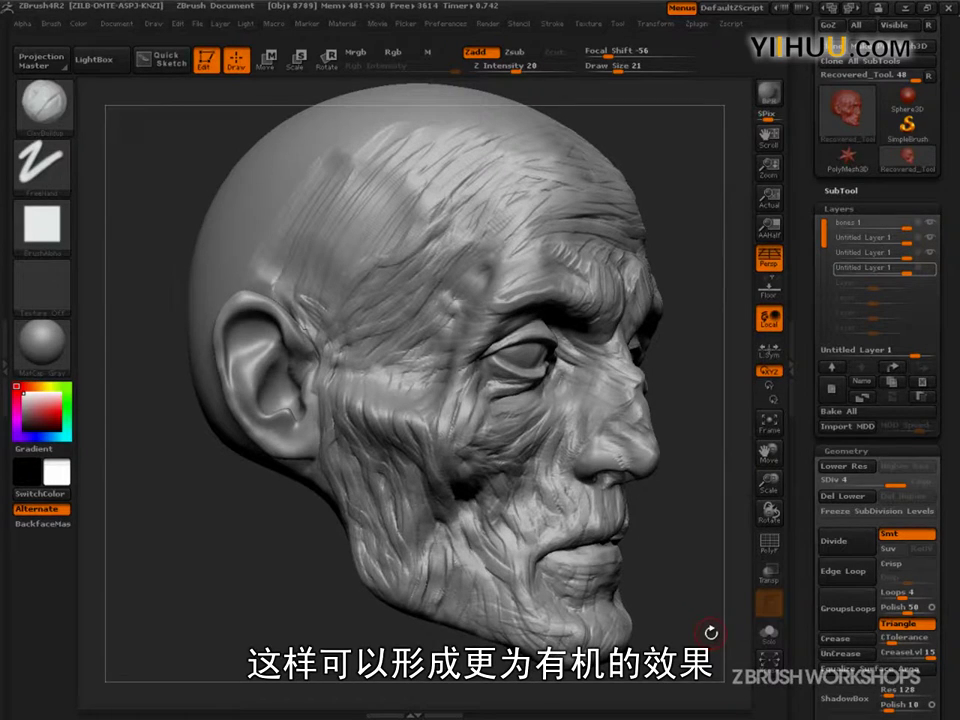
mouse_move(932, 271)
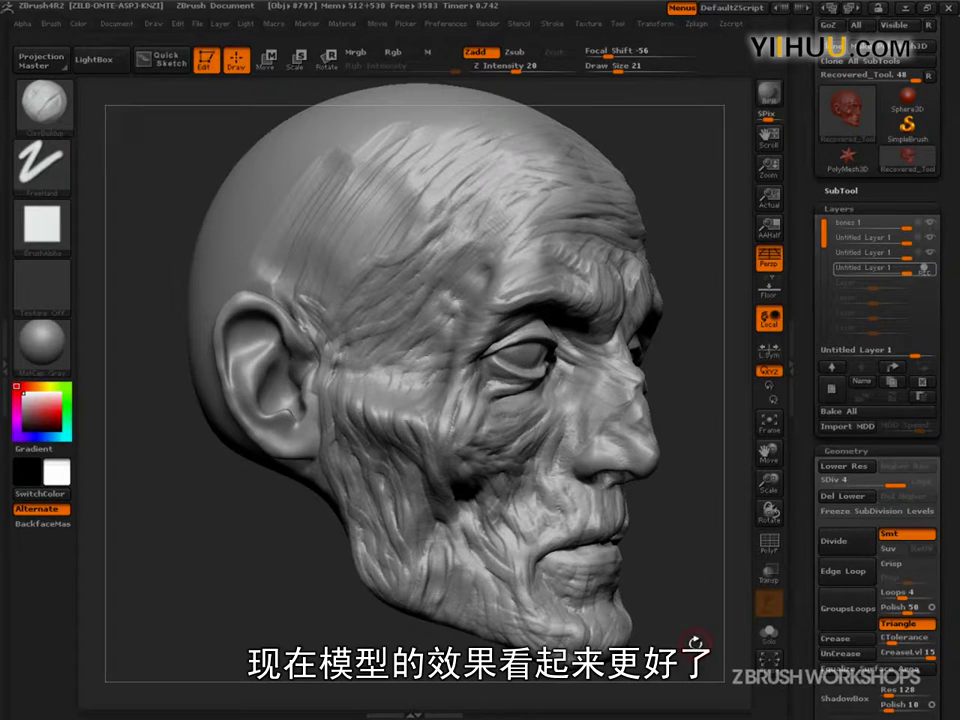
mouse_move(706, 622)
left_mouse_down()
mouse_move(645, 625)
mouse_move(683, 632)
mouse_move(673, 641)
mouse_move(676, 632)
mouse_move(690, 698)
mouse_move(666, 577)
left_mouse_up()
left_click_drag(589, 618, 565, 610)
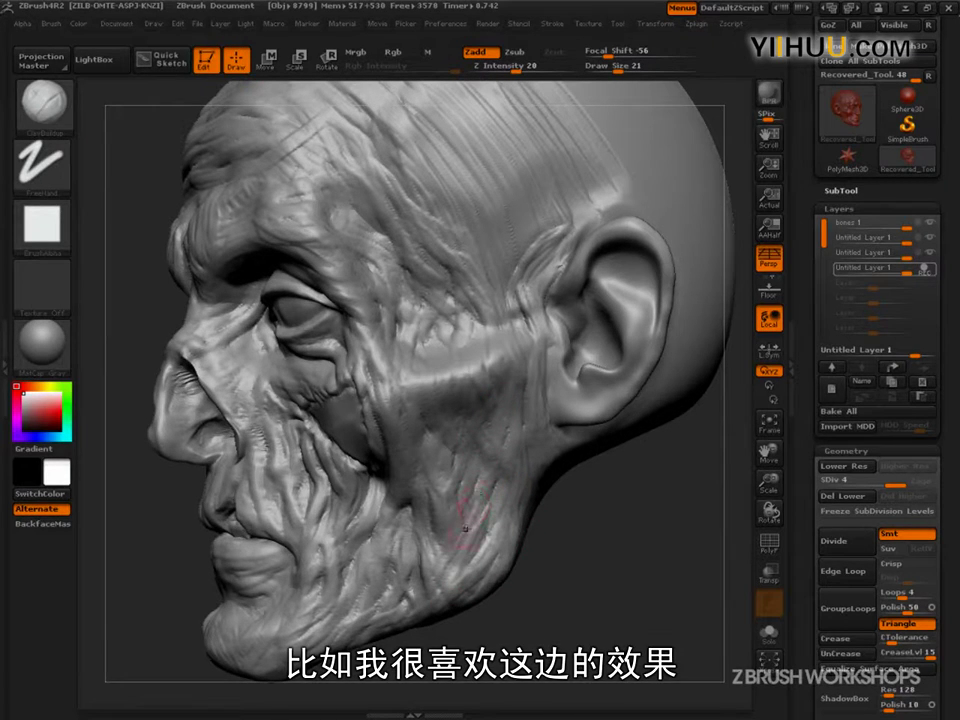
left_click_drag(547, 595, 520, 414)
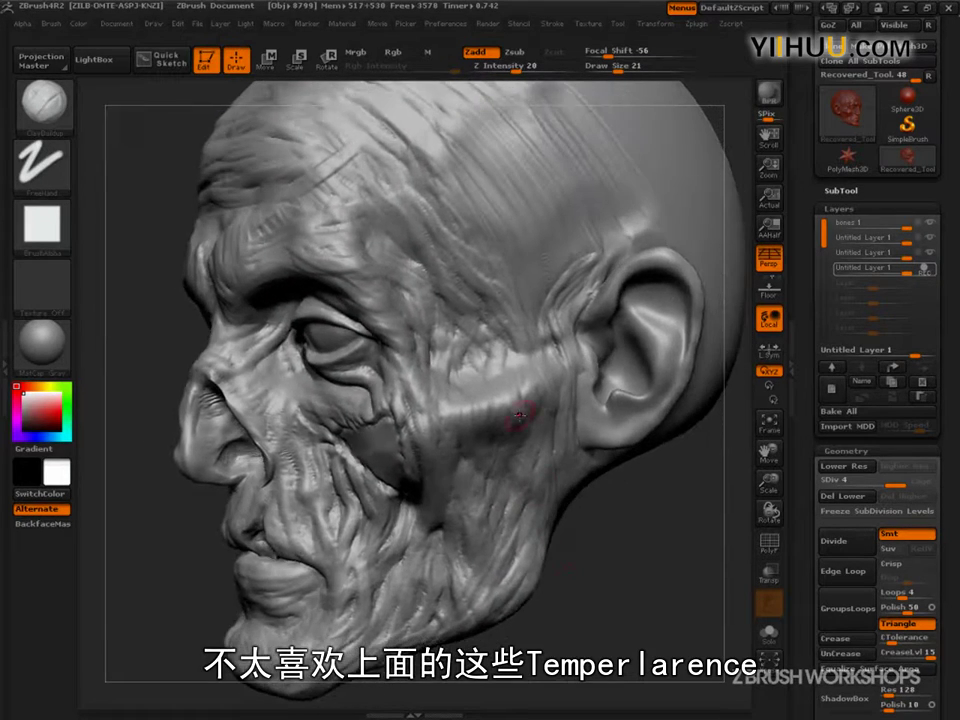
left_click_drag(597, 578, 637, 582)
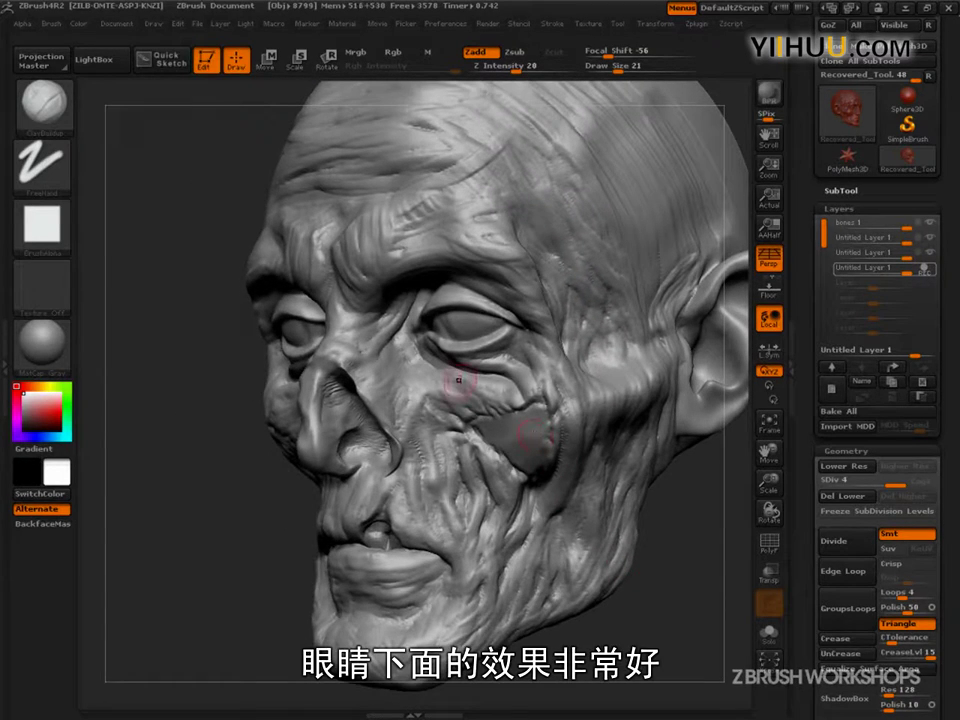
mouse_move(598, 634)
left_mouse_down()
mouse_move(585, 600)
mouse_move(624, 523)
left_mouse_up()
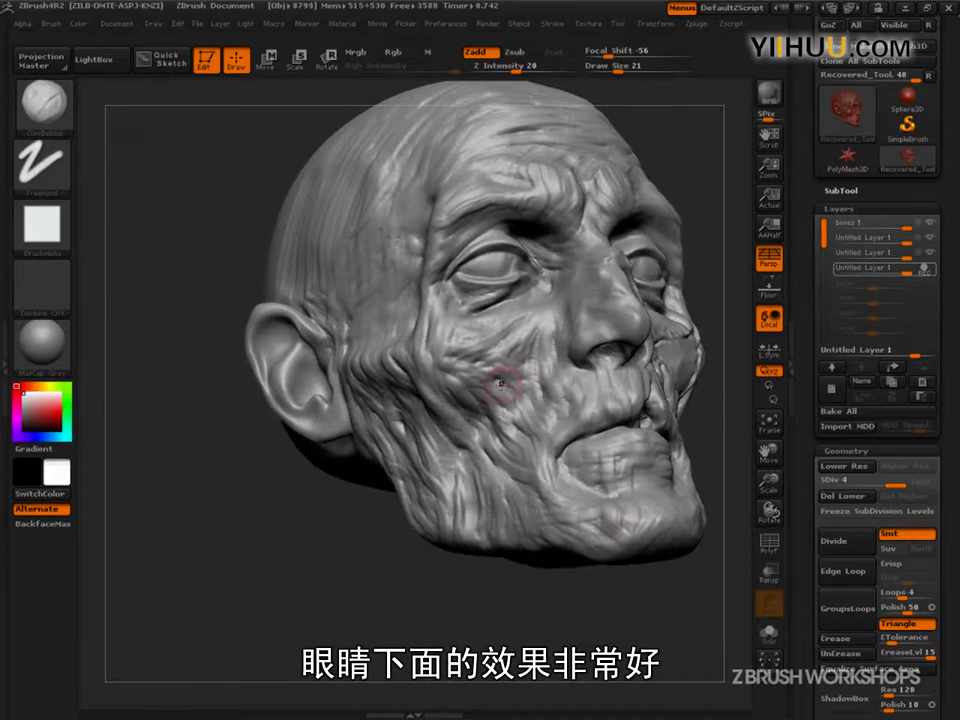
mouse_move(493, 613)
left_mouse_down()
mouse_move(524, 632)
mouse_move(420, 634)
mouse_move(398, 660)
mouse_move(406, 678)
left_mouse_up()
mouse_move(716, 523)
left_mouse_down("alt")
mouse_move(654, 572)
mouse_move(456, 313)
left_mouse_up("alt")
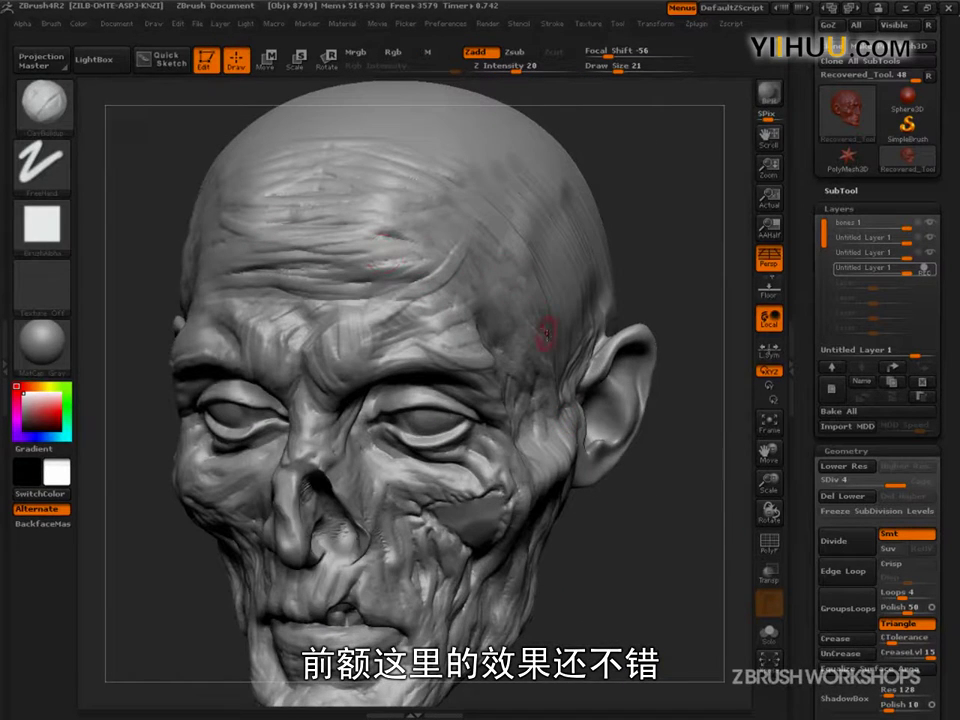
key("ctrl+shift")
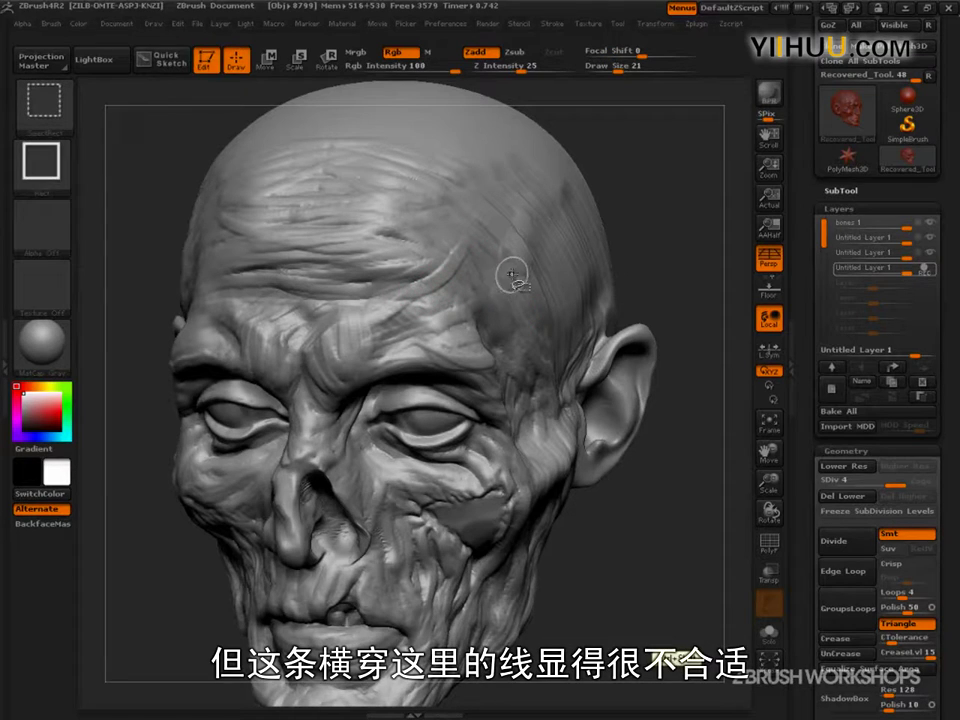
mouse_move(466, 249)
left_mouse_down()
mouse_move(399, 302)
mouse_move(477, 234)
left_mouse_up()
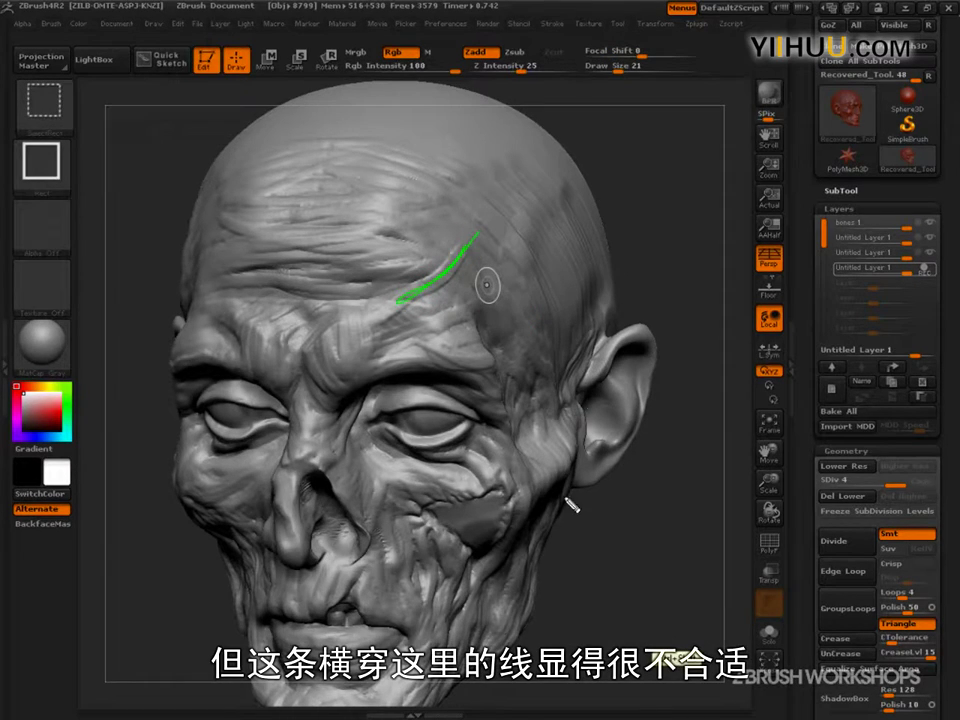
mouse_move(437, 461)
left_mouse_down()
mouse_move(414, 518)
mouse_move(424, 448)
left_mouse_up()
left_click_drag(229, 451, 205, 549)
left_click_drag(188, 478, 253, 511)
mouse_move(448, 512)
left_mouse_down()
mouse_move(403, 560)
mouse_move(412, 605)
mouse_move(474, 630)
mouse_move(442, 617)
left_mouse_up()
mouse_move(540, 524)
left_mouse_down()
mouse_move(558, 584)
mouse_move(485, 574)
left_mouse_up()
left_click_drag(530, 356, 522, 405)
left_click_drag(501, 376, 540, 406)
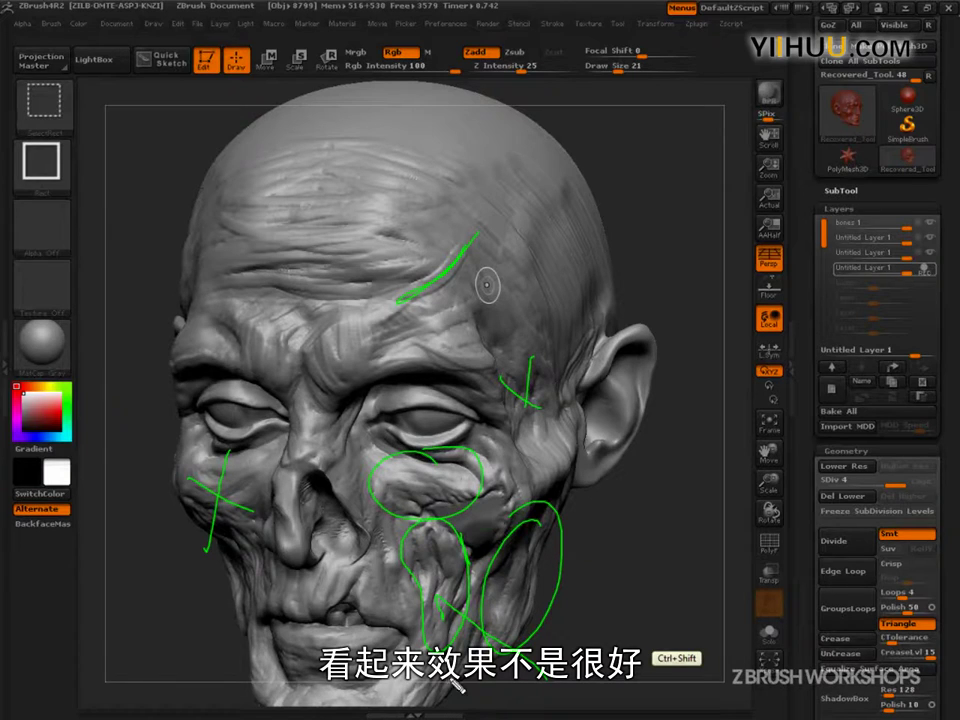
mouse_move(265, 628)
left_mouse_down()
mouse_move(266, 655)
mouse_move(300, 680)
mouse_move(398, 625)
mouse_move(290, 653)
left_mouse_up()
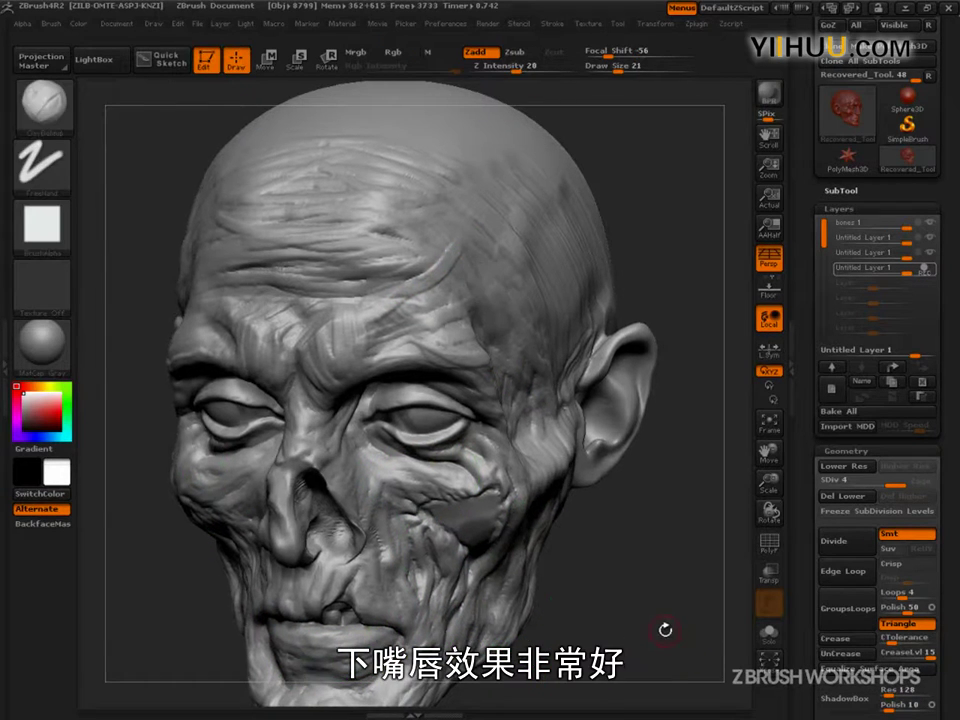
Undo the polish on the head while keeping the cavity mask.
mouse_move(664, 628)
left_mouse_down()
mouse_move(632, 580)
mouse_move(657, 609)
mouse_move(638, 694)
mouse_move(681, 666)
mouse_move(656, 615)
mouse_move(696, 634)
mouse_move(694, 626)
left_mouse_up()
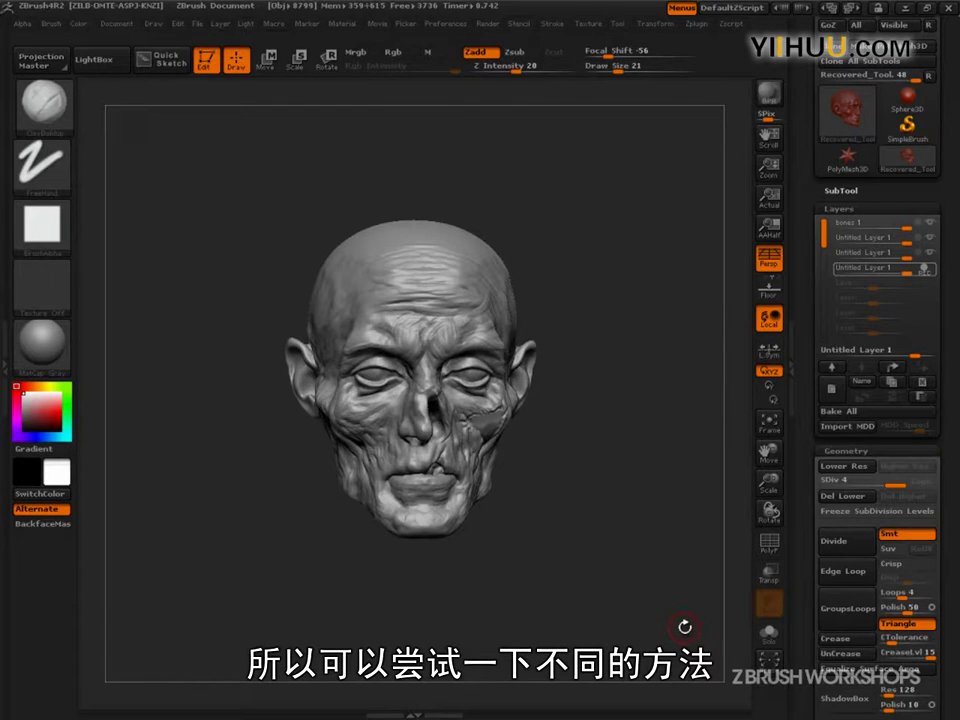
mouse_move(685, 627)
left_mouse_down()
mouse_move(647, 568)
mouse_move(699, 649)
mouse_move(690, 604)
mouse_move(692, 619)
left_mouse_up()
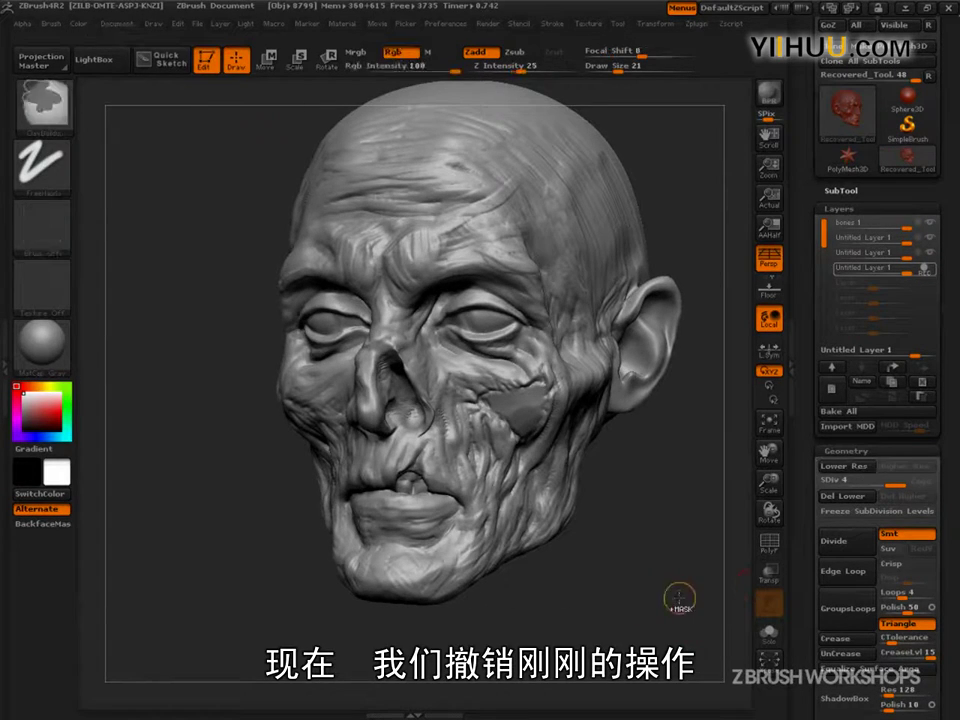
key("ctrl+z")
key("ctrl+z")
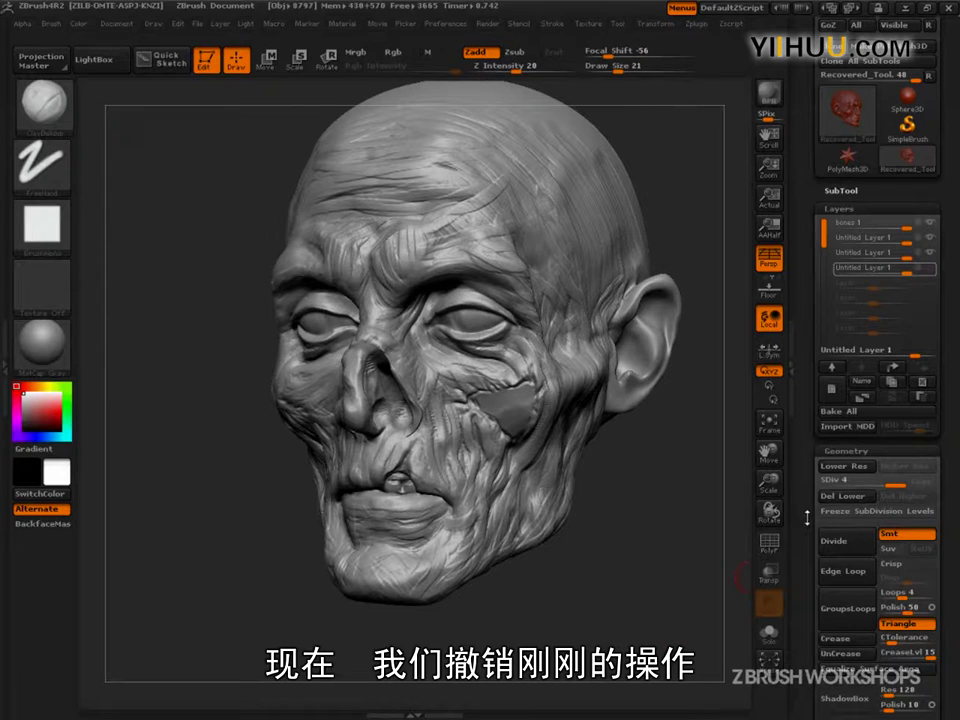
key("ctrl+z")
key("ctrl+z")
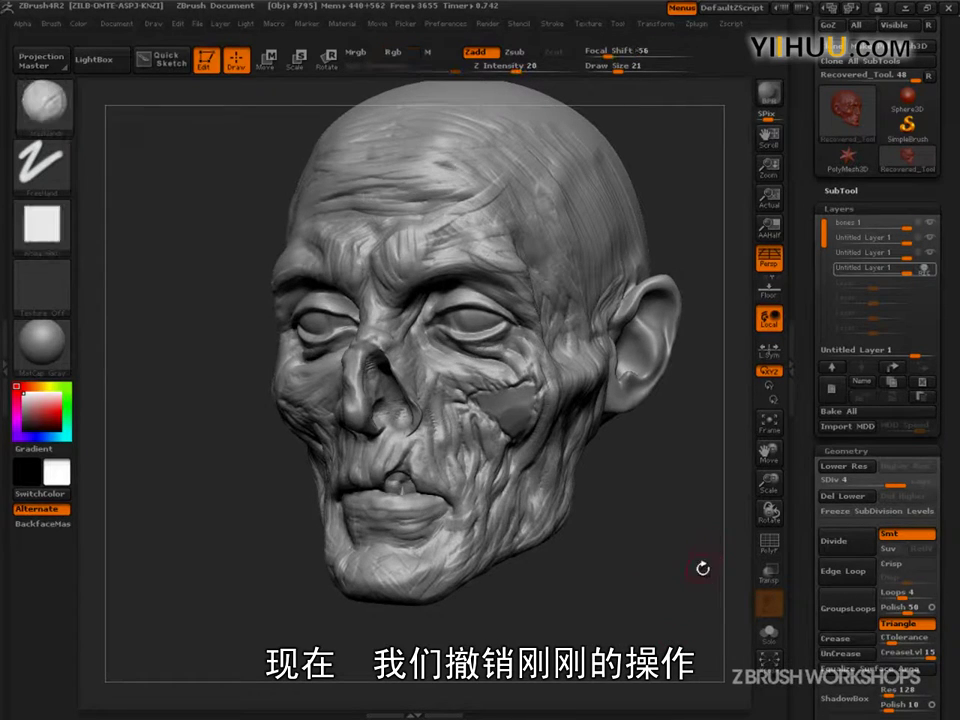
key("ctrl+z")
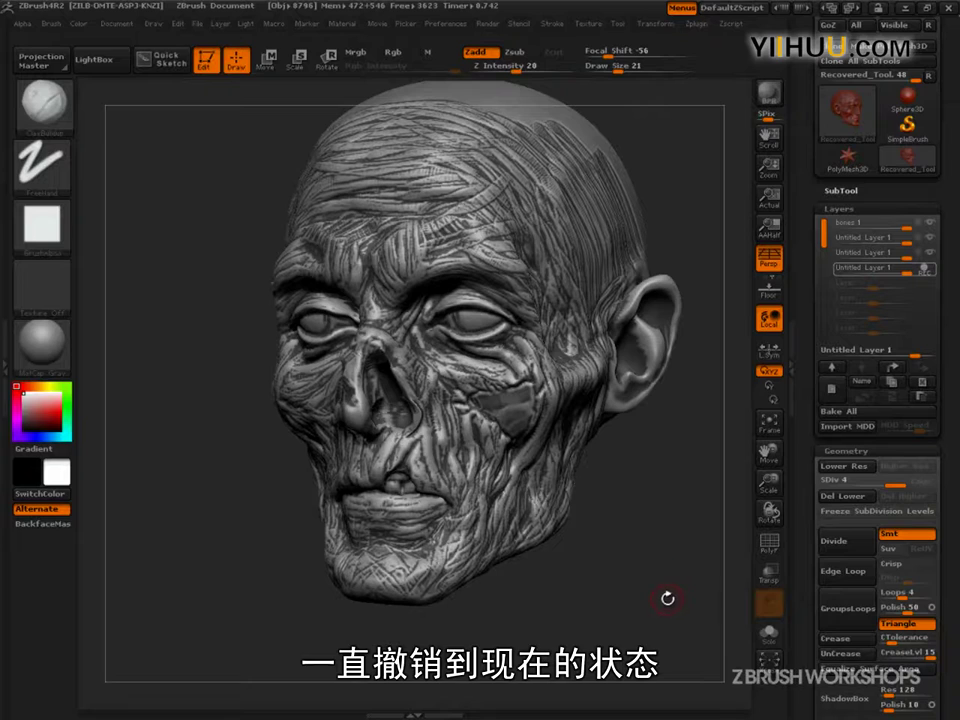
key("ctrl+z")
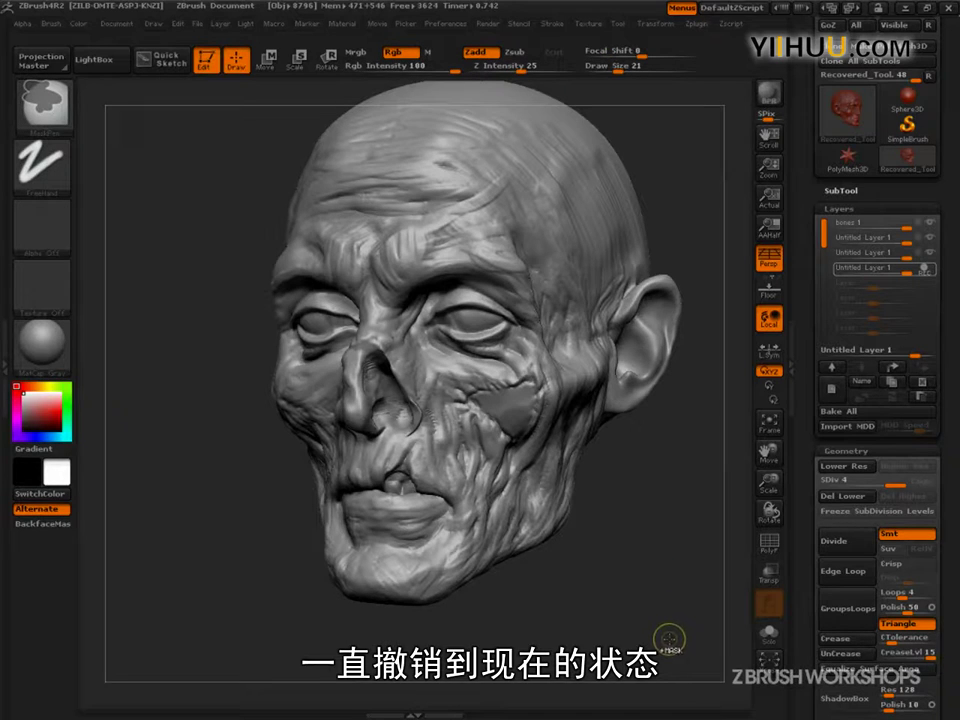
key("ctrl+shift+z")
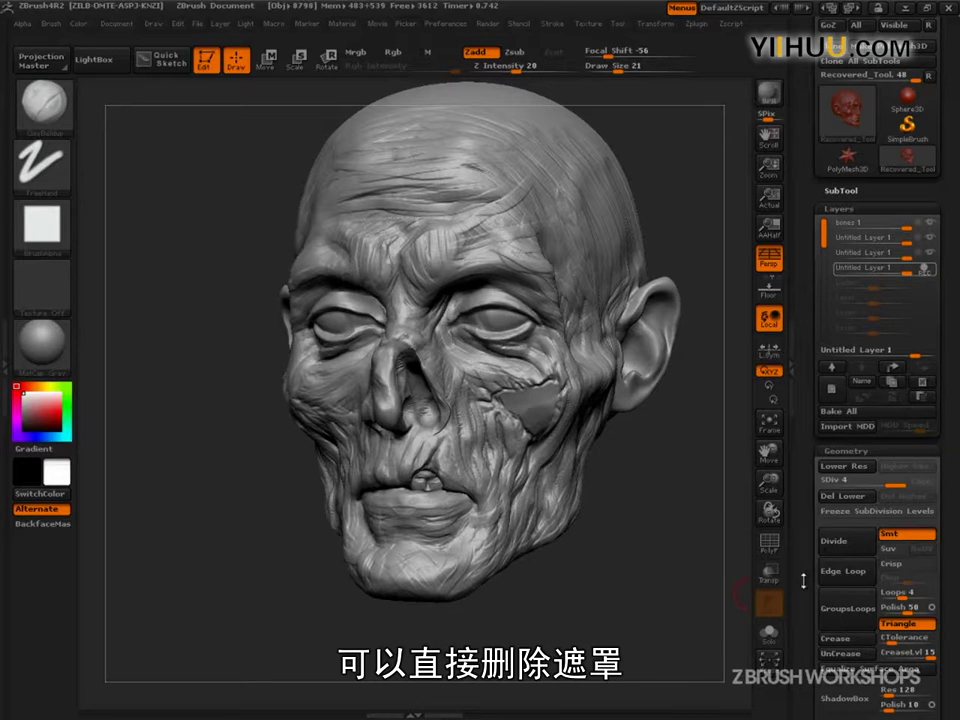
Show the mask briefly in the Masking settings to check that it is still on the head, and hide it again.
left_click_drag(803, 580, 838, 435)
left_click_drag(906, 506, 862, 430)
left_click_drag(712, 618, 683, 627)
left_click_drag(868, 332, 896, 210)
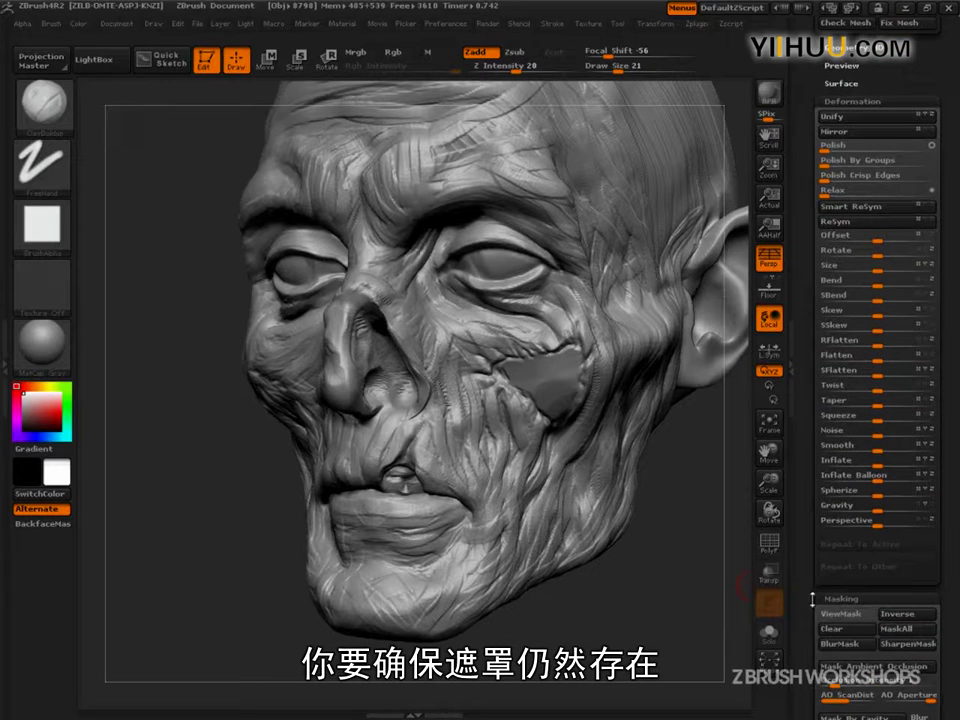
left_click(840, 615)
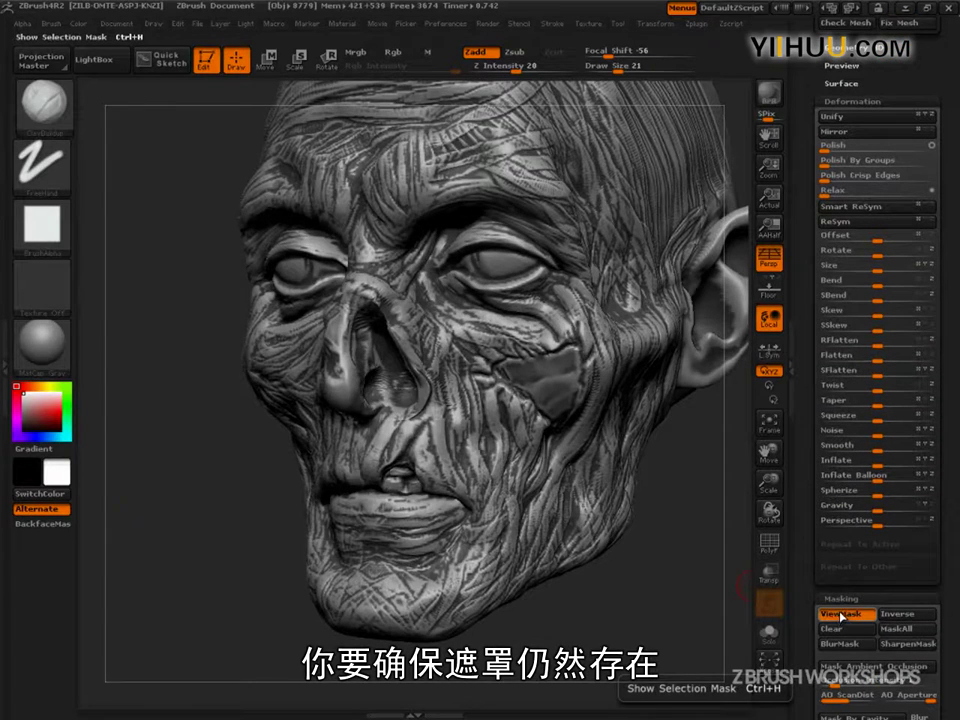
left_click(840, 615)
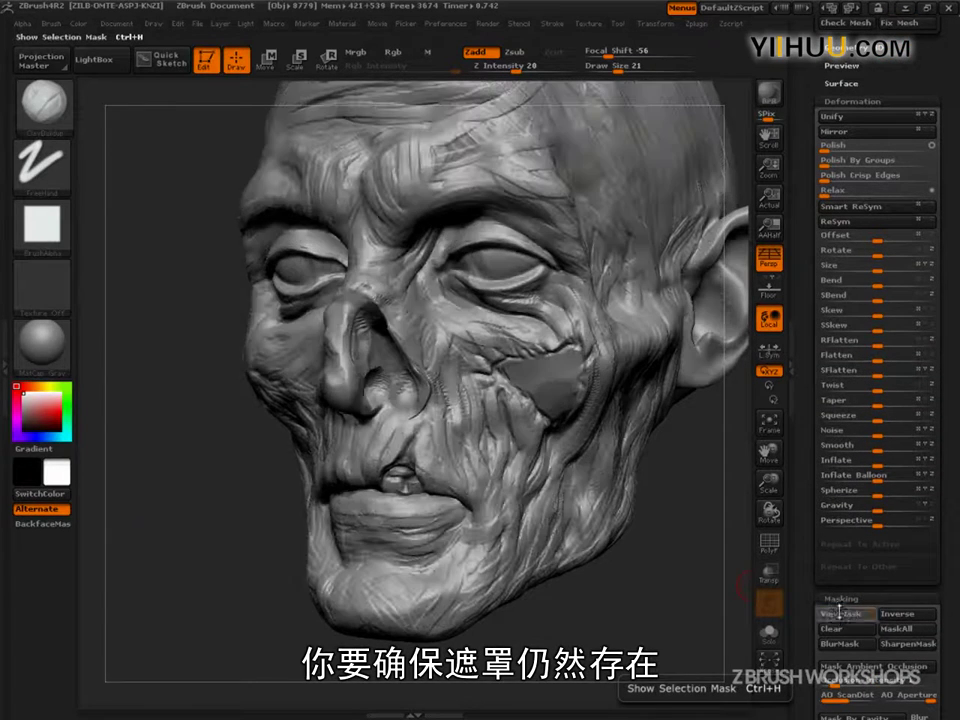
Try the Inflate deformation on the masked head at 5 and at -5, undoing each trial.
left_click(876, 462)
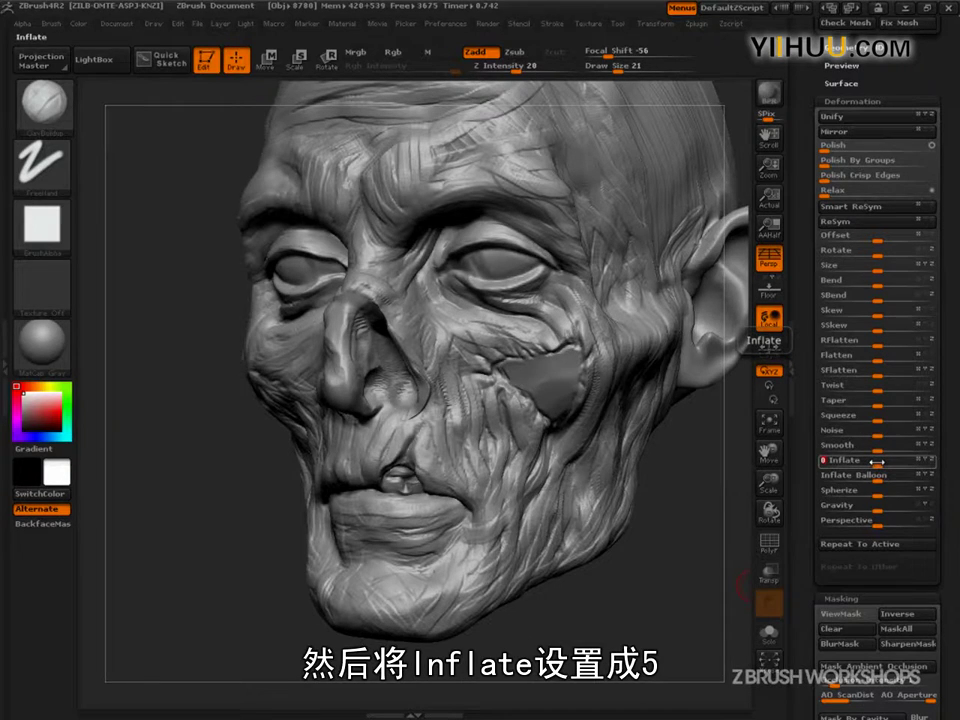
key("Return")
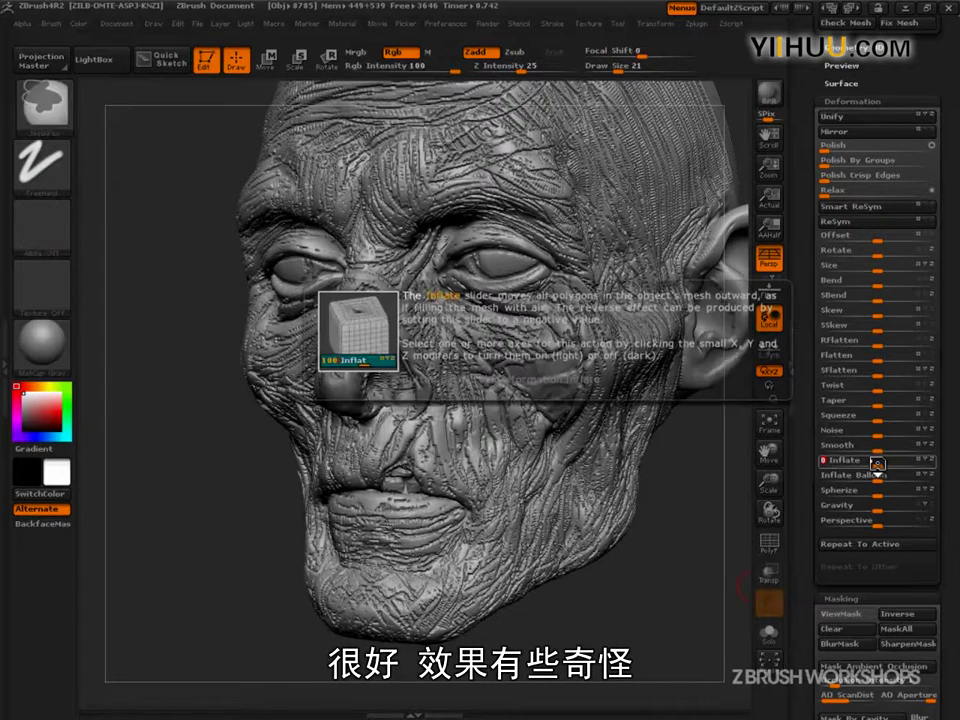
key("ctrl+z")
left_click(876, 463)
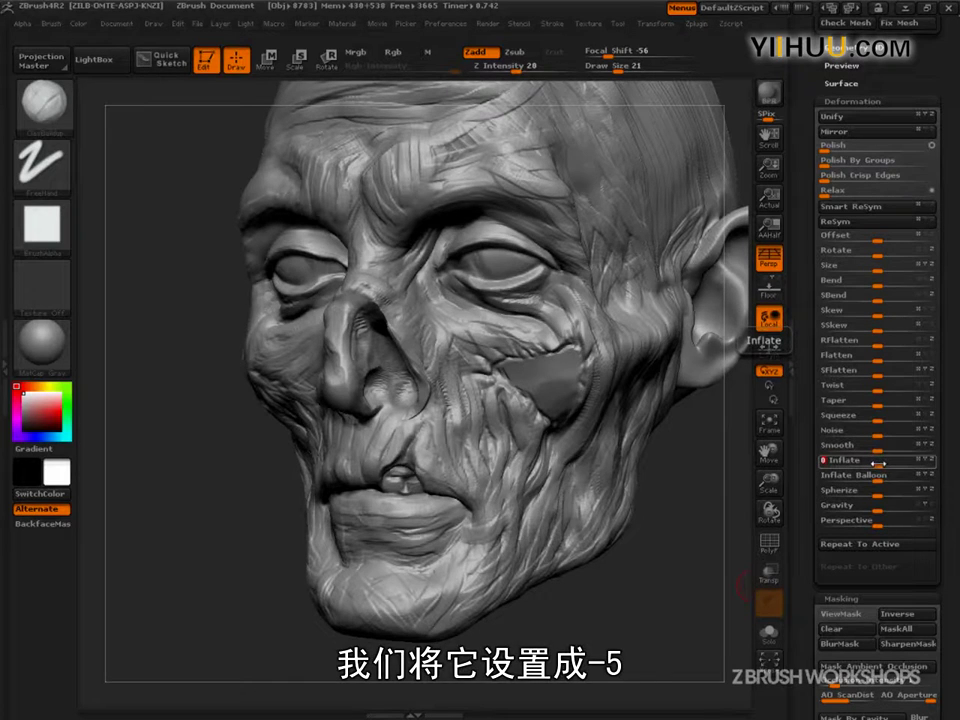
type("-5")
key("Return")
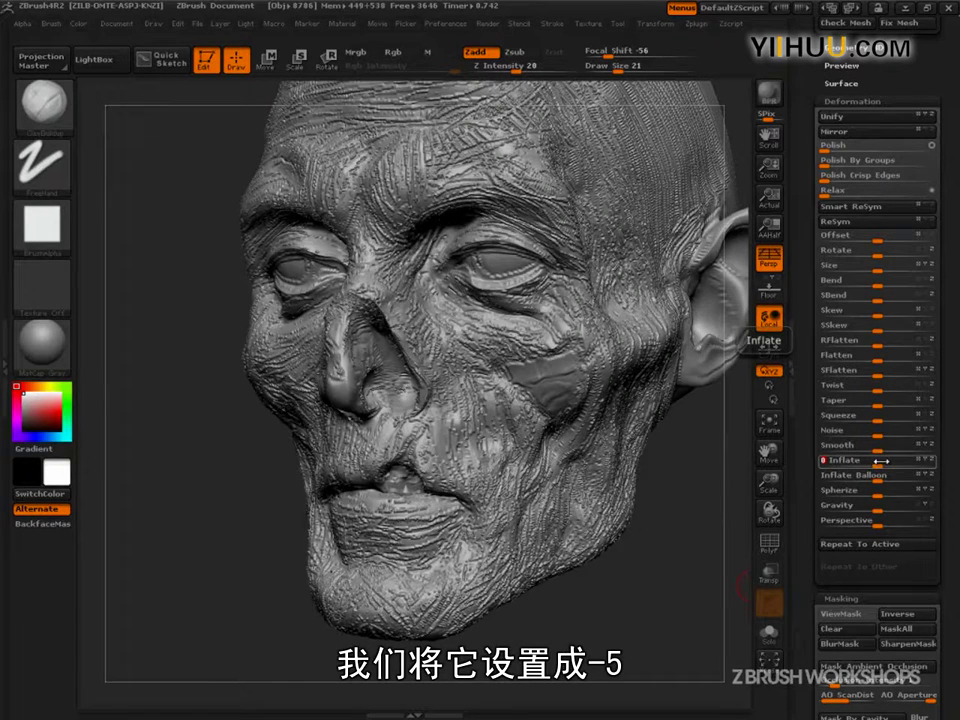
left_click_drag(642, 604, 577, 430)
key("ctrl+z")
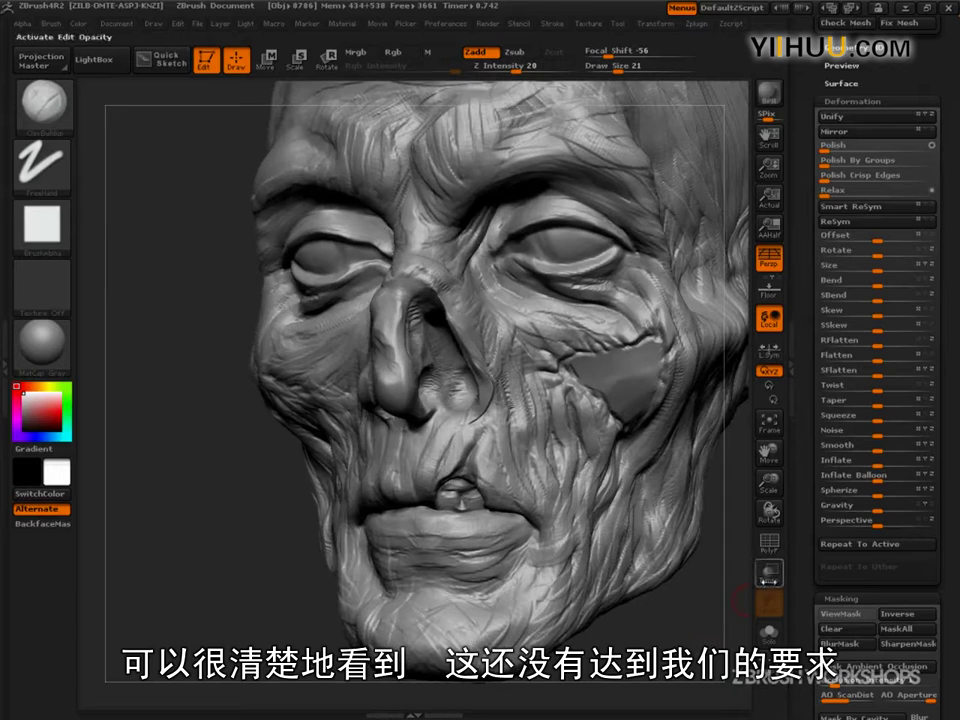
Inflate the head's unmasked areas by 1, apply Polish, and check the result against the mask.
left_click(878, 470)
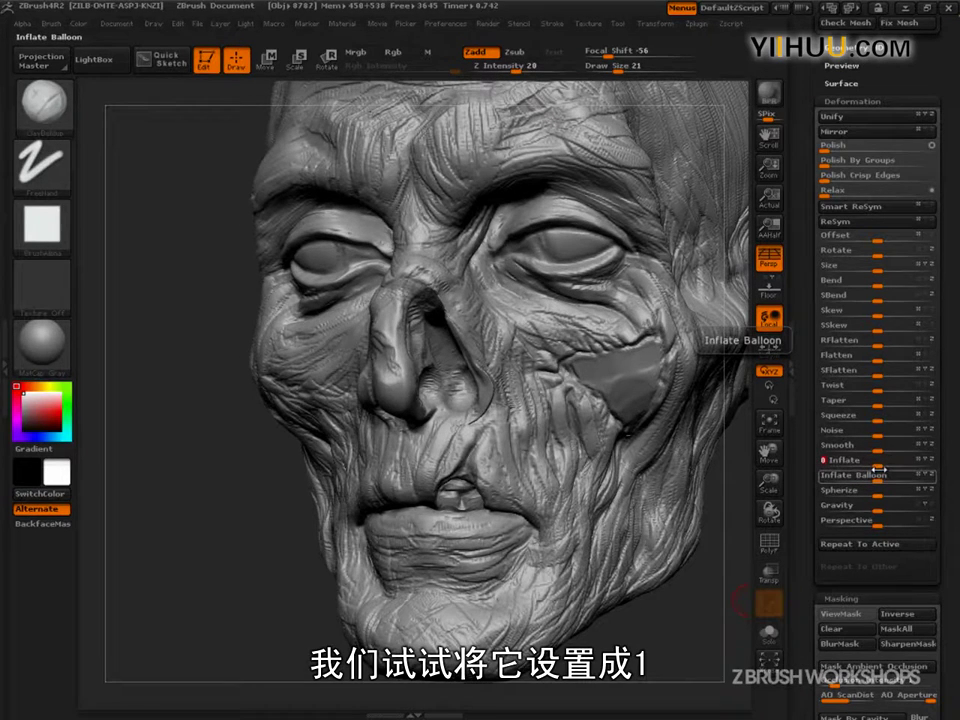
mouse_move(692, 639)
left_mouse_down()
mouse_move(714, 637)
mouse_move(693, 621)
mouse_move(675, 641)
mouse_move(690, 640)
left_mouse_up()
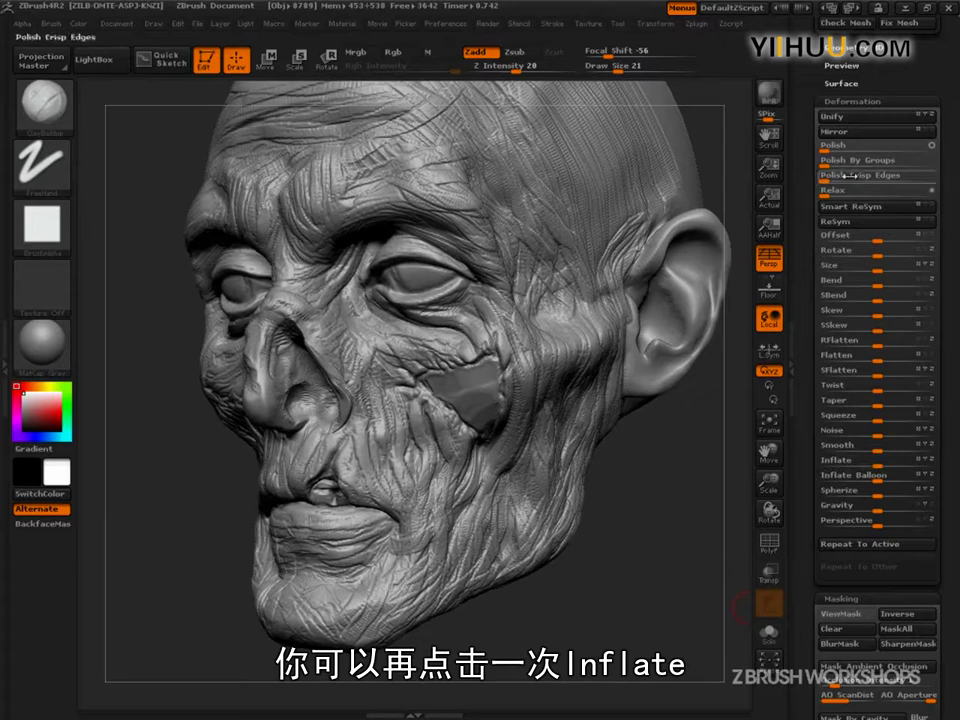
left_click(826, 146)
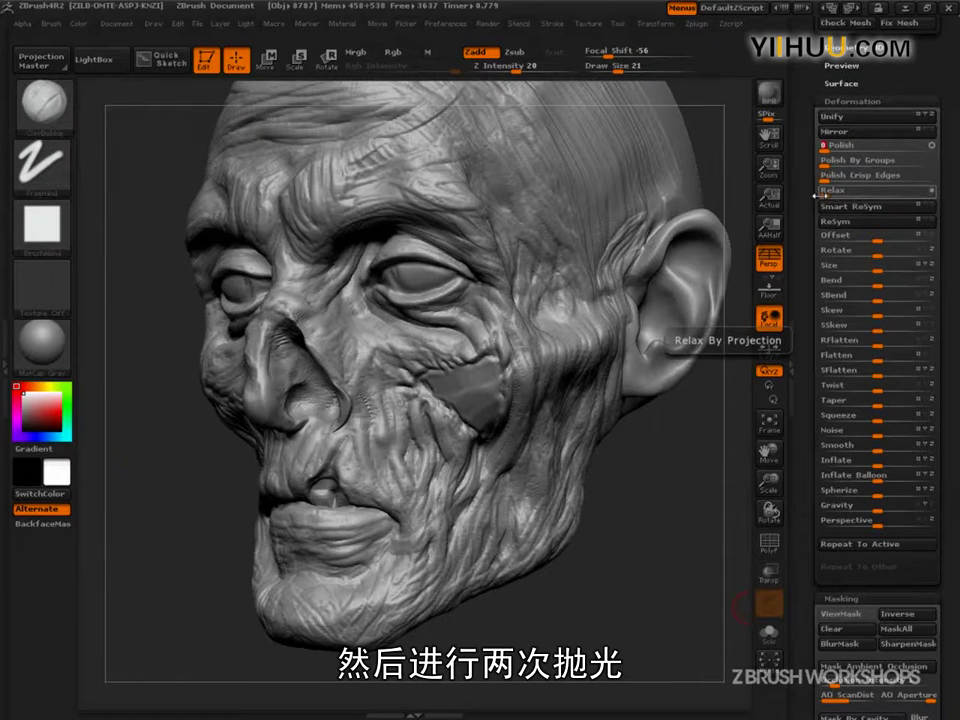
left_click_drag(664, 604, 720, 645)
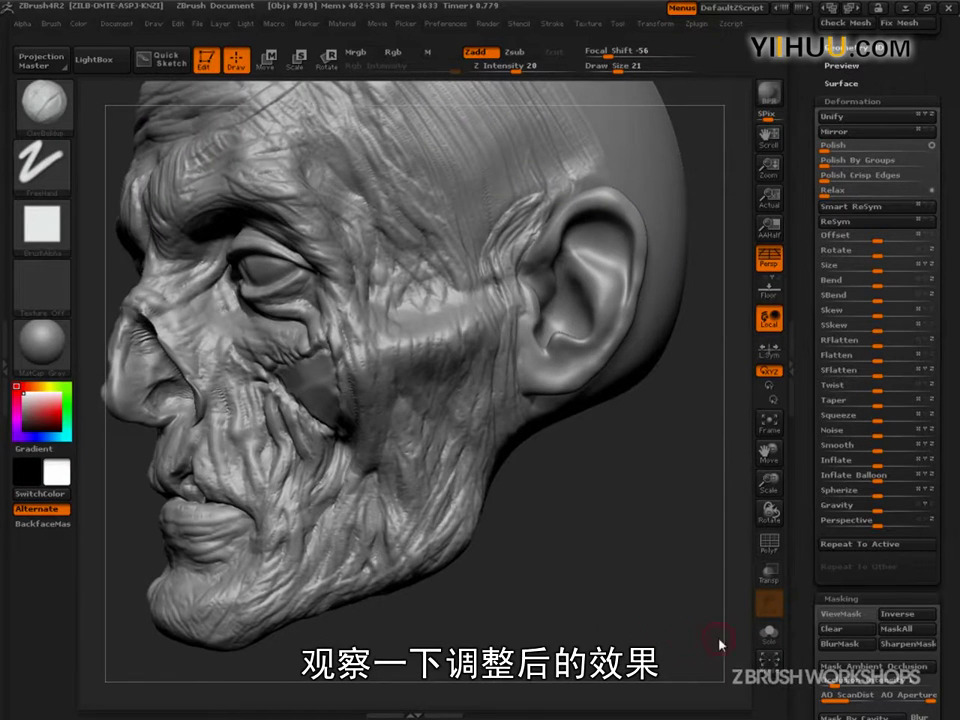
left_click(831, 614)
left_click(831, 614)
mouse_move(680, 625)
left_mouse_down()
mouse_move(740, 657)
mouse_move(706, 660)
mouse_move(686, 598)
left_mouse_up()
mouse_move(430, 322)
left_mouse_down()
mouse_move(325, 392)
mouse_move(430, 322)
left_mouse_up()
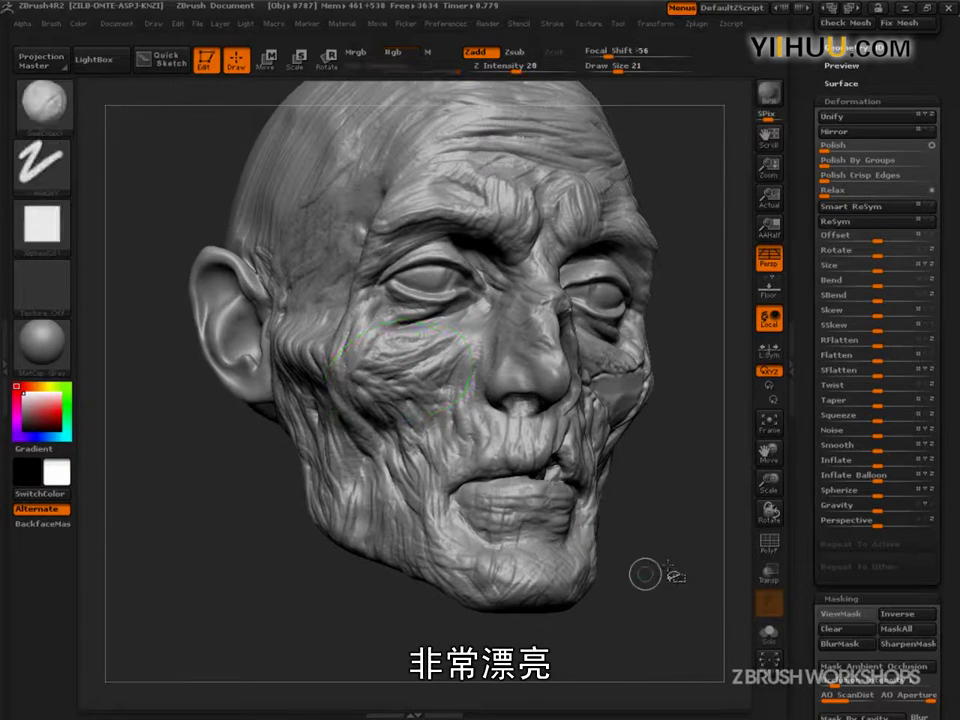
Collapse the Geometry settings and add a new sculpting layer to the head.
left_click_drag(804, 502, 804, 690)
left_click_drag(906, 262, 906, 418)
left_click_drag(804, 242, 807, 431)
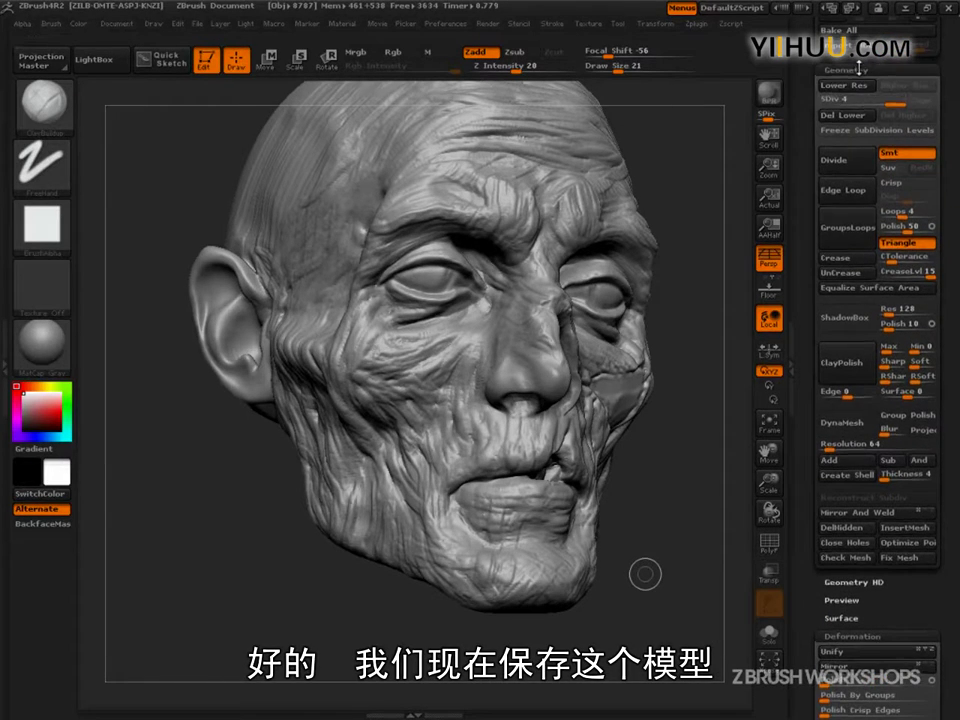
left_click(860, 68)
left_click_drag(930, 135, 913, 242)
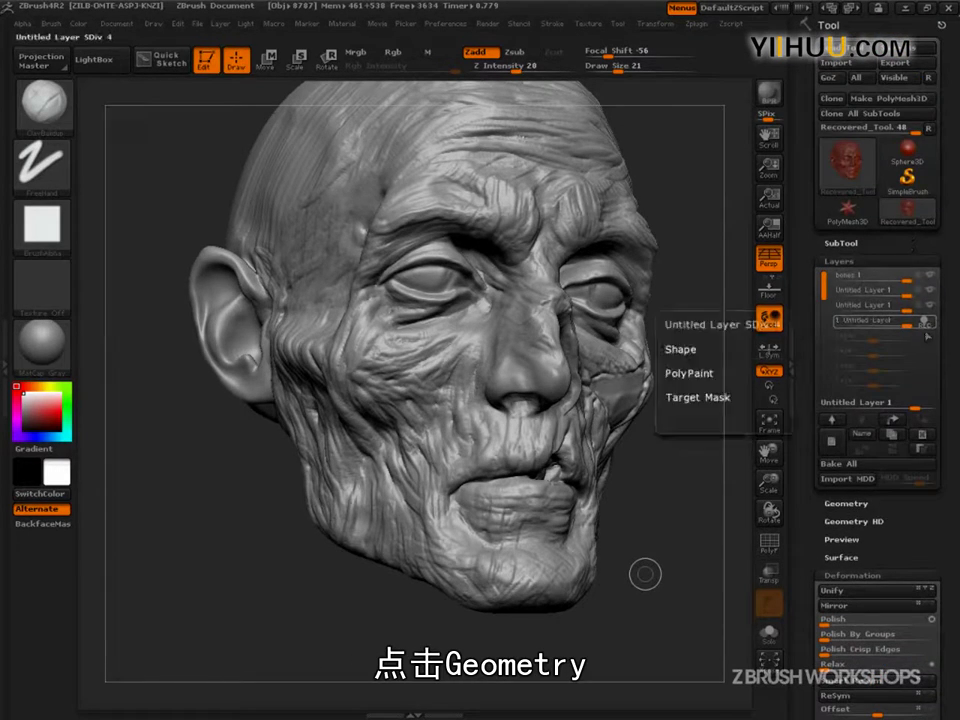
left_click(829, 442)
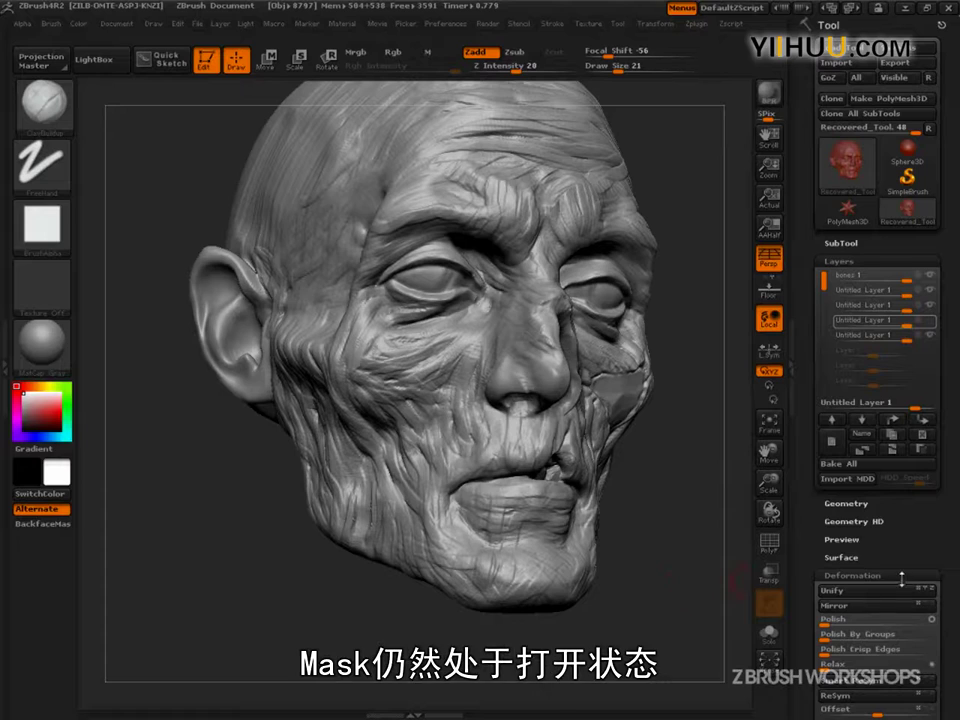
Mask the head by cavity, display the mask to check it, and hide it again.
left_click_drag(902, 578, 912, 333)
left_click_drag(922, 404, 922, 694)
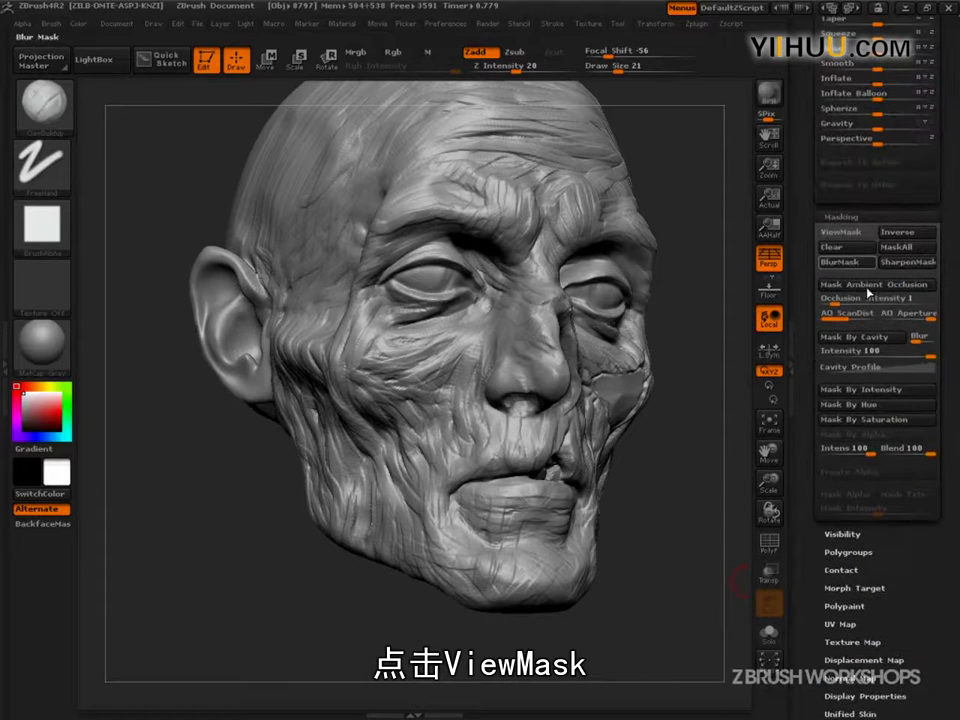
left_click(857, 240)
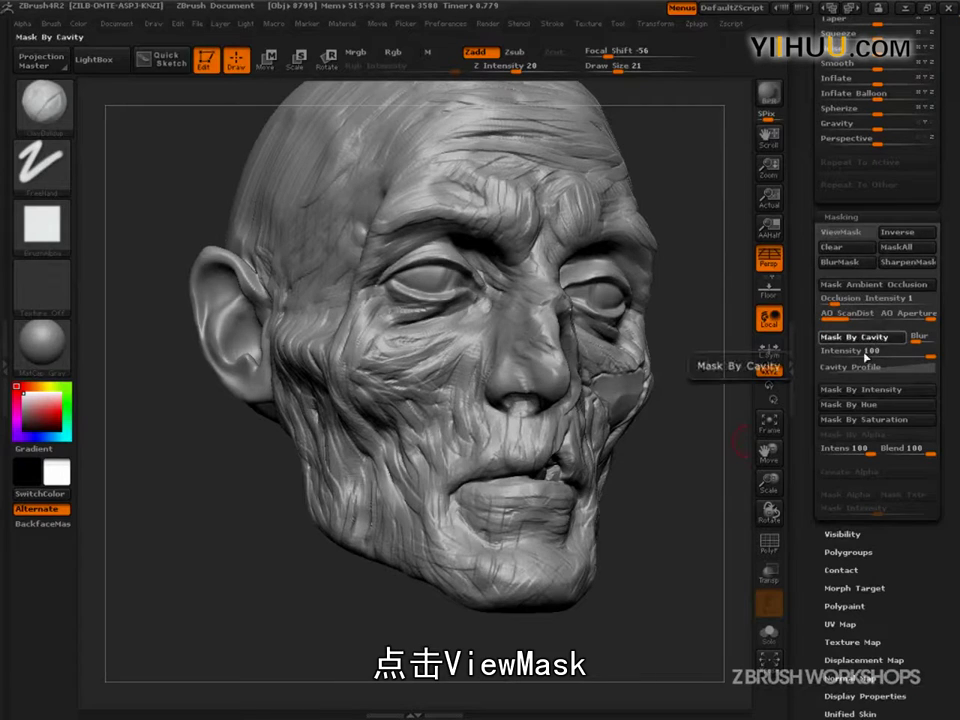
left_click(862, 337)
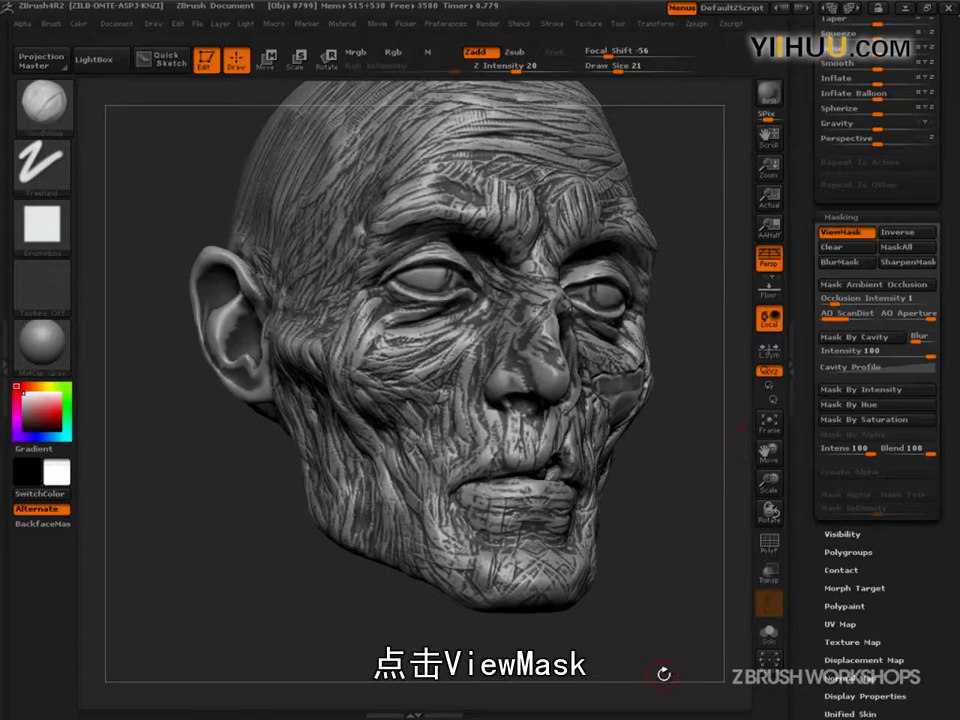
left_click(866, 238)
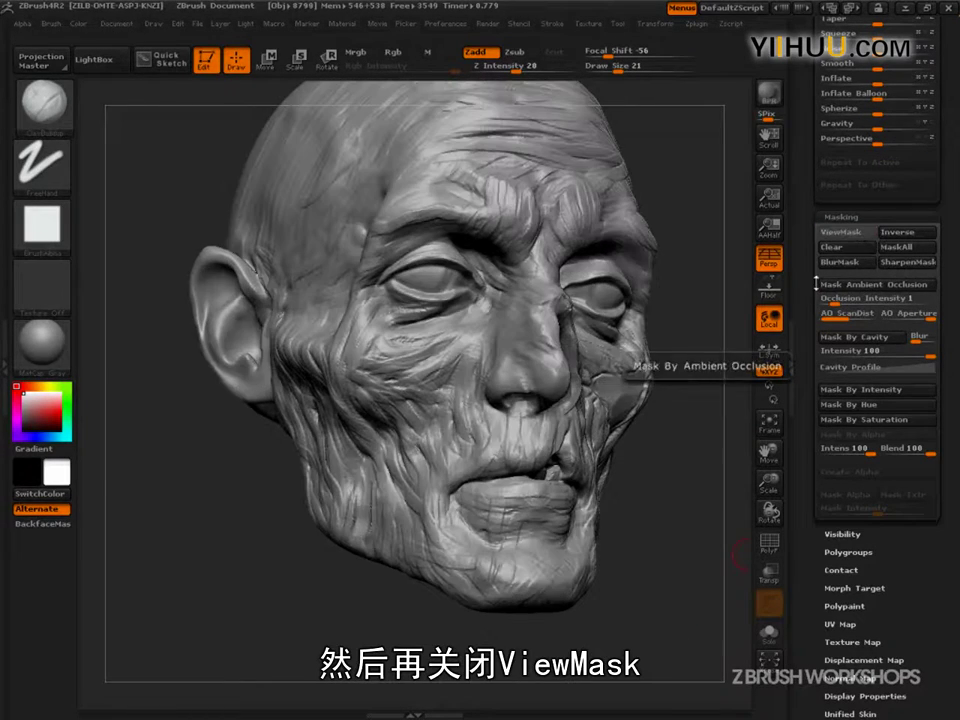
Apply Inflate Balloon at 1 and Polish Crisp Edges at 8 to the masked head.
scroll(814, 387, "up", 5)
left_click_drag(814, 387, 814, 420)
left_click_drag(669, 611, 712, 644)
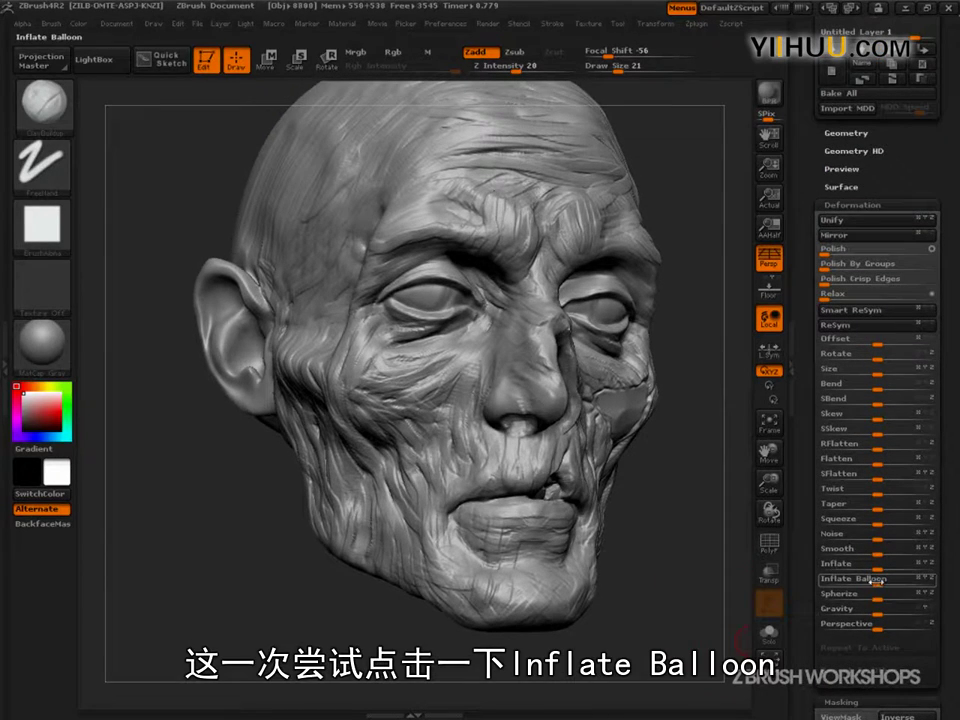
left_click(876, 580)
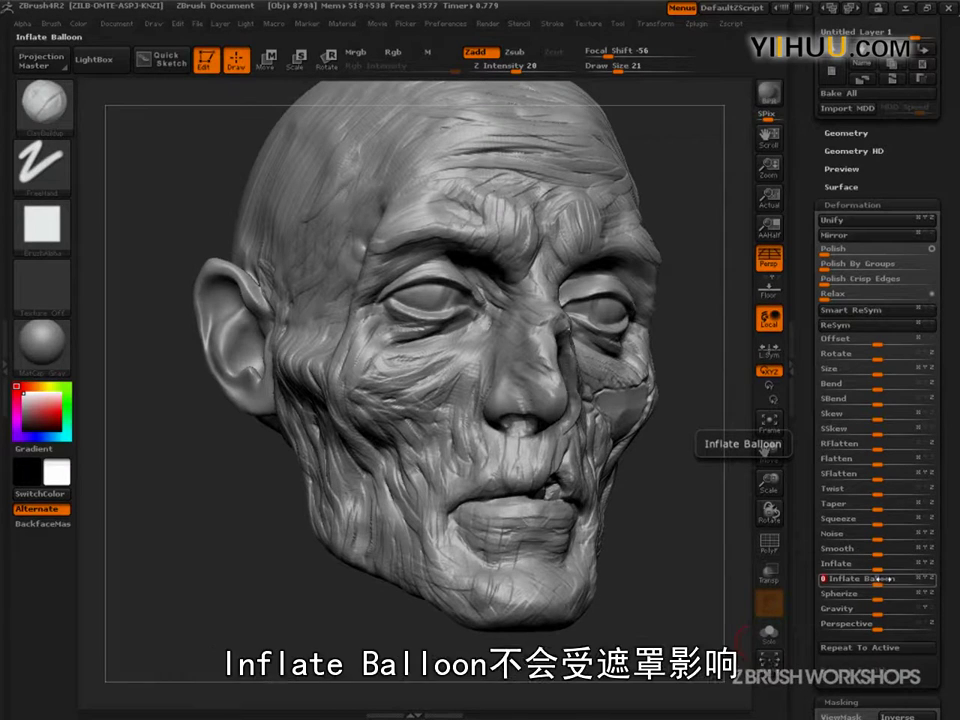
type("1")
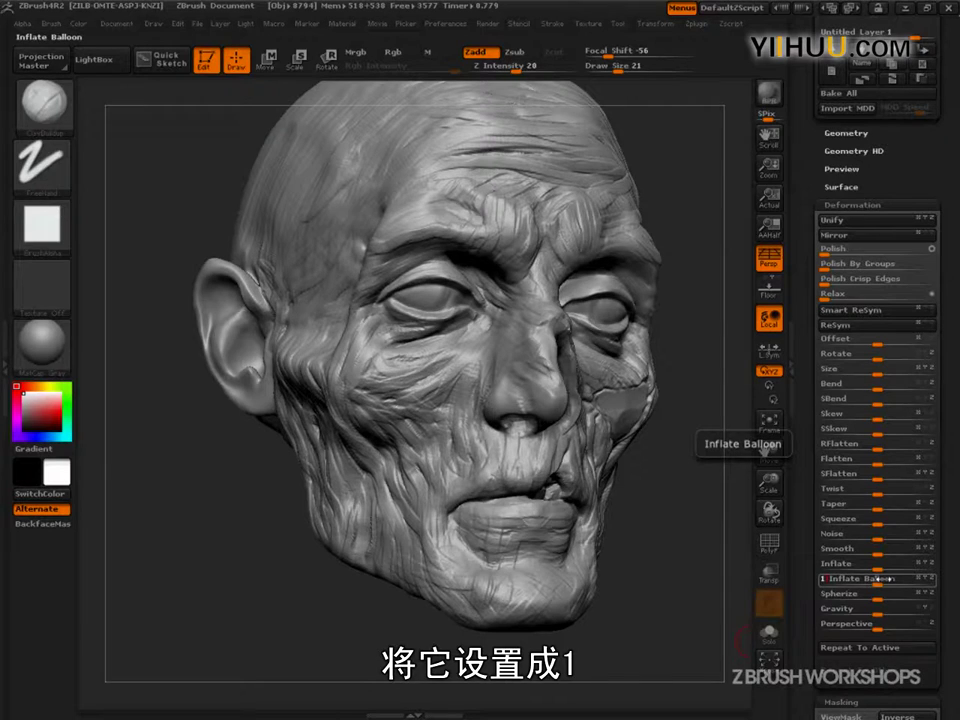
key("Return")
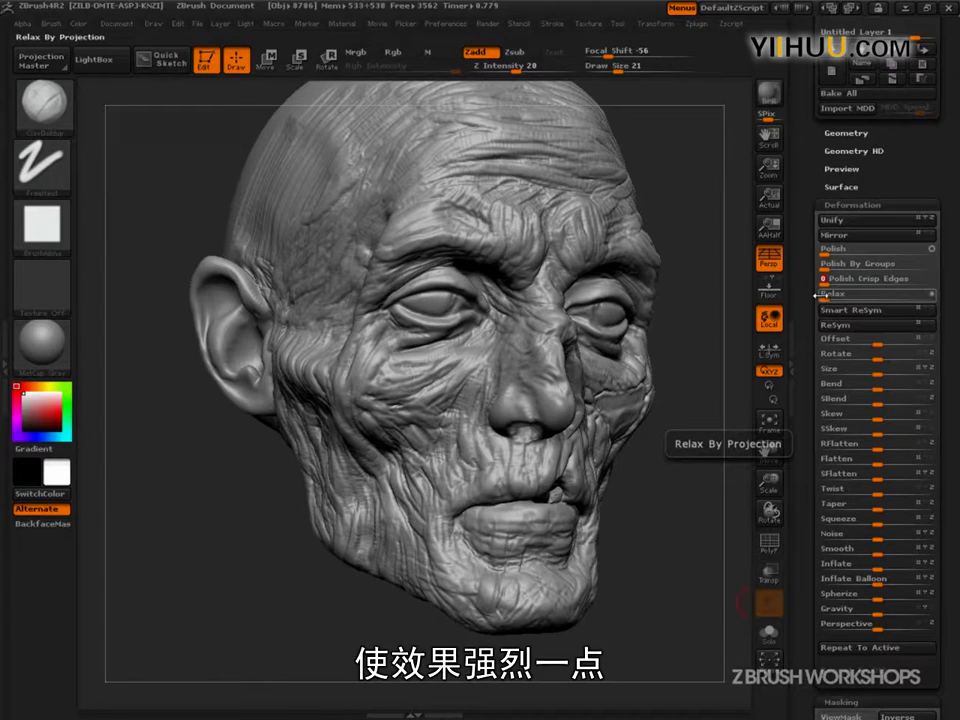
type("8")
key("Return")
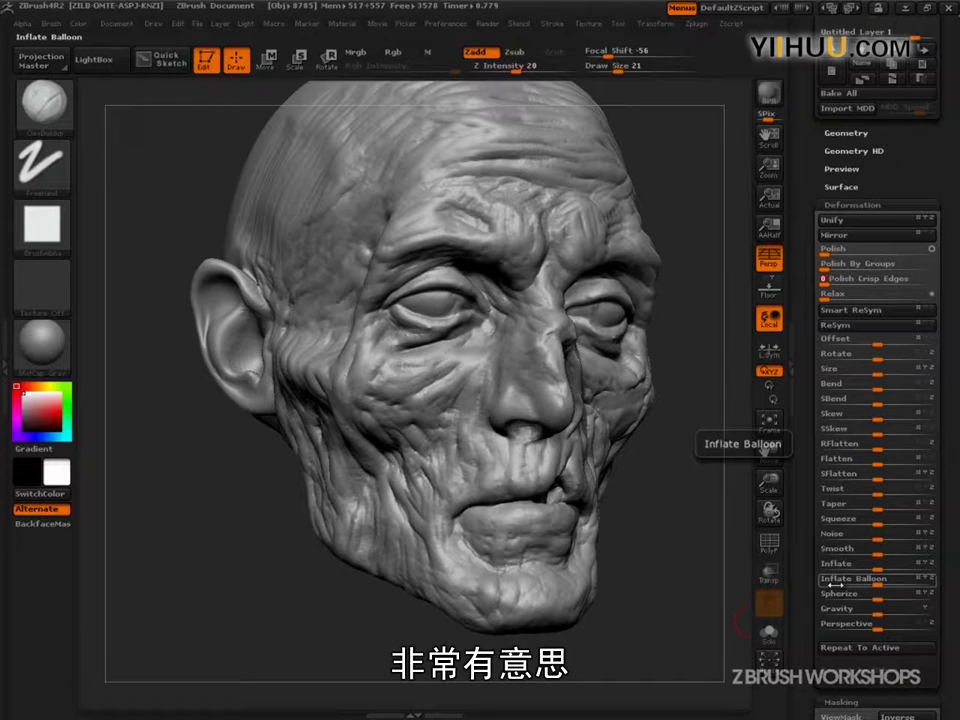
Invert the head's cavity mask, checking it with the mask display before hiding it again.
mouse_move(720, 600)
left_mouse_down()
mouse_move(700, 609)
mouse_move(700, 656)
mouse_move(679, 700)
left_mouse_up()
key("ctrl")
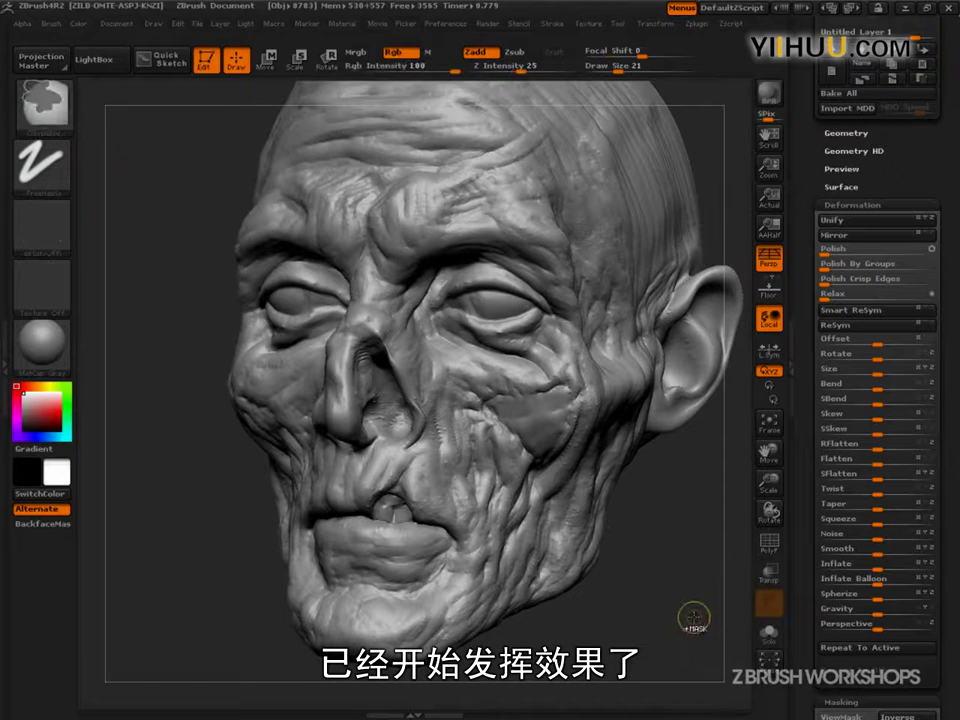
key("ctrl+h")
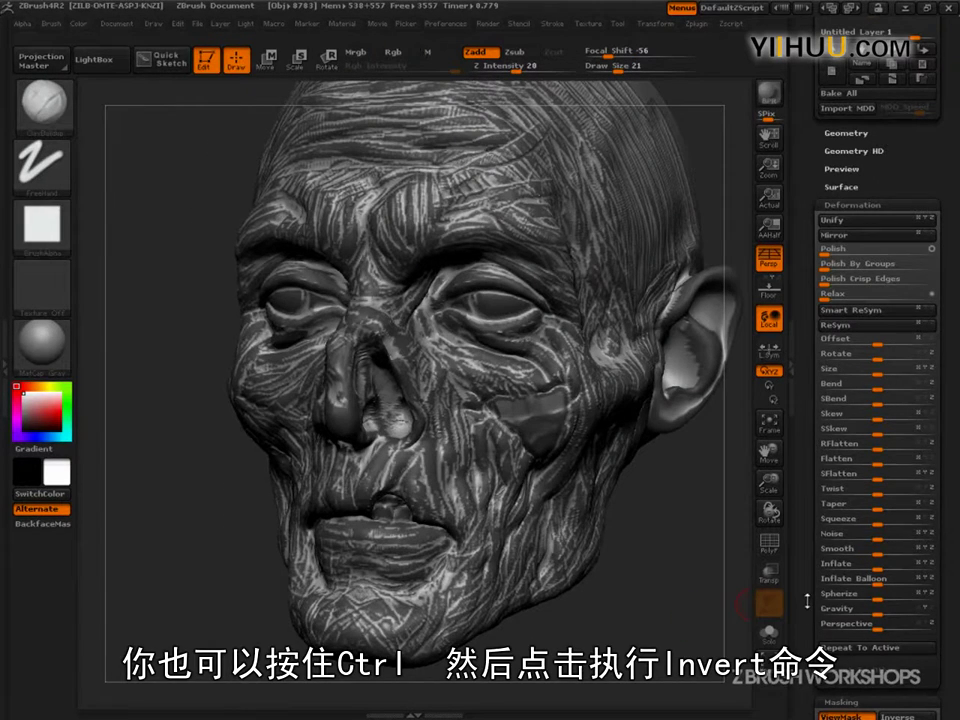
left_click_drag(862, 682, 863, 512)
left_click(843, 565)
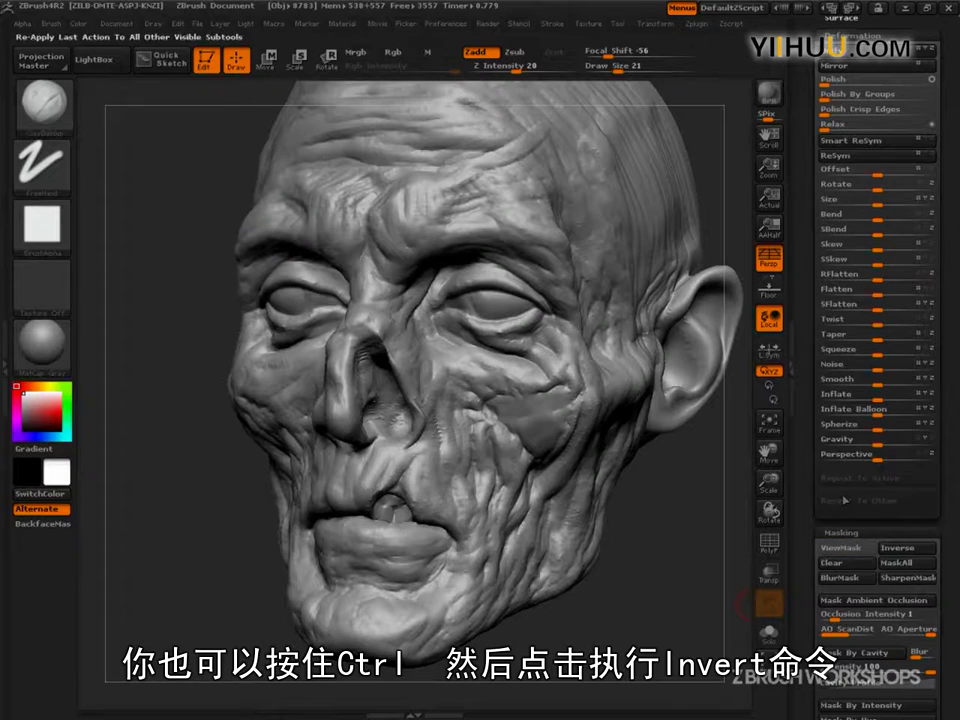
Apply Inflate at -1 to the unmasked areas, and try a further -2 before undoing that trial.
left_click_drag(878, 399, 879, 400)
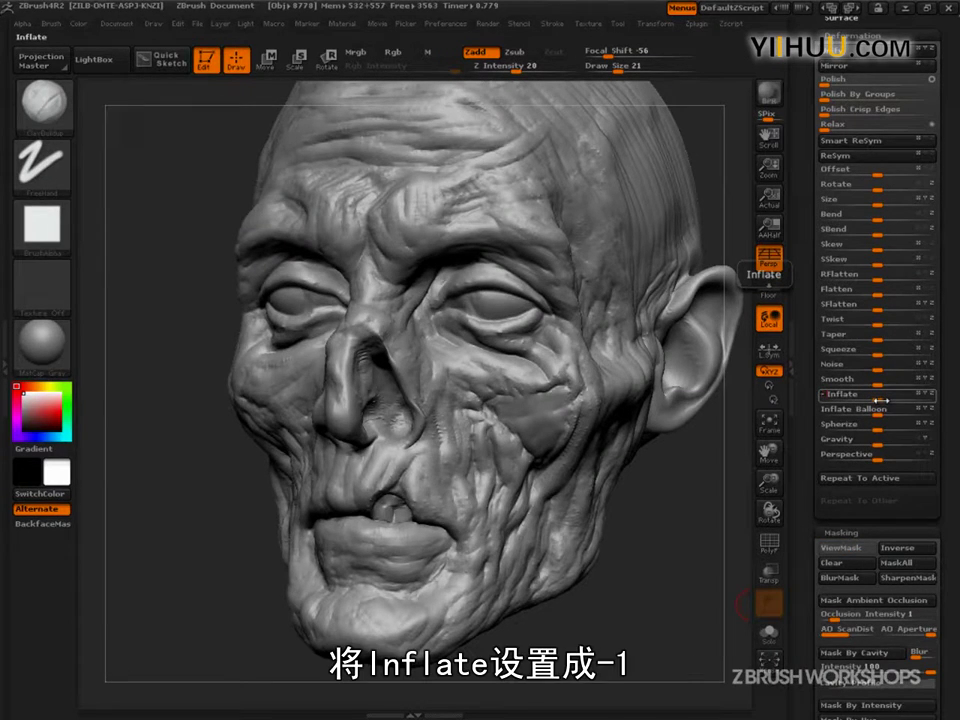
key("Return")
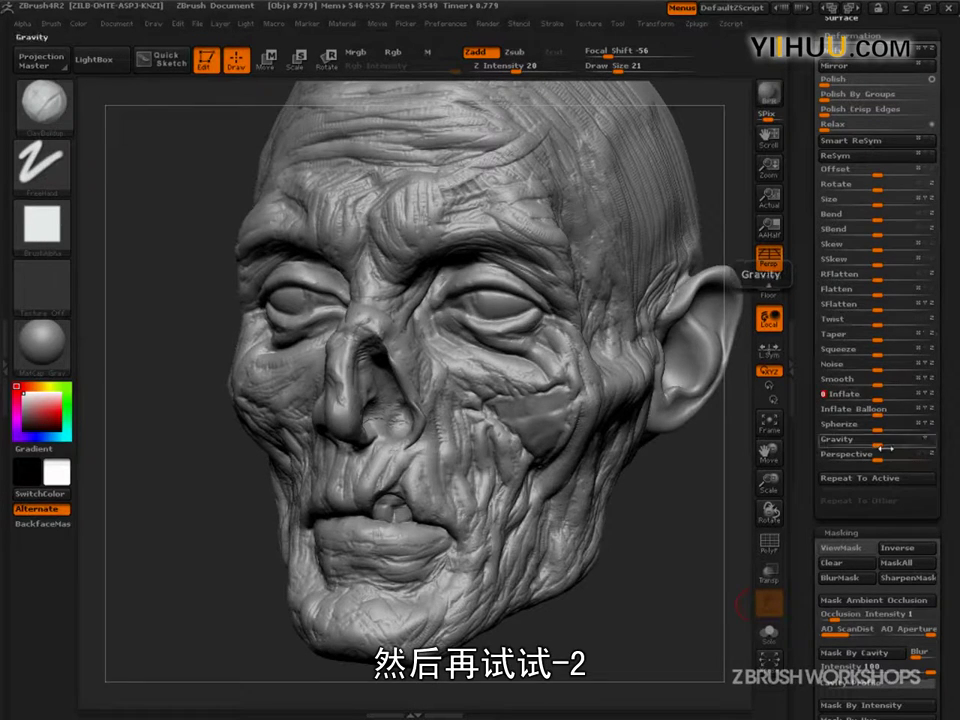
key("Return")
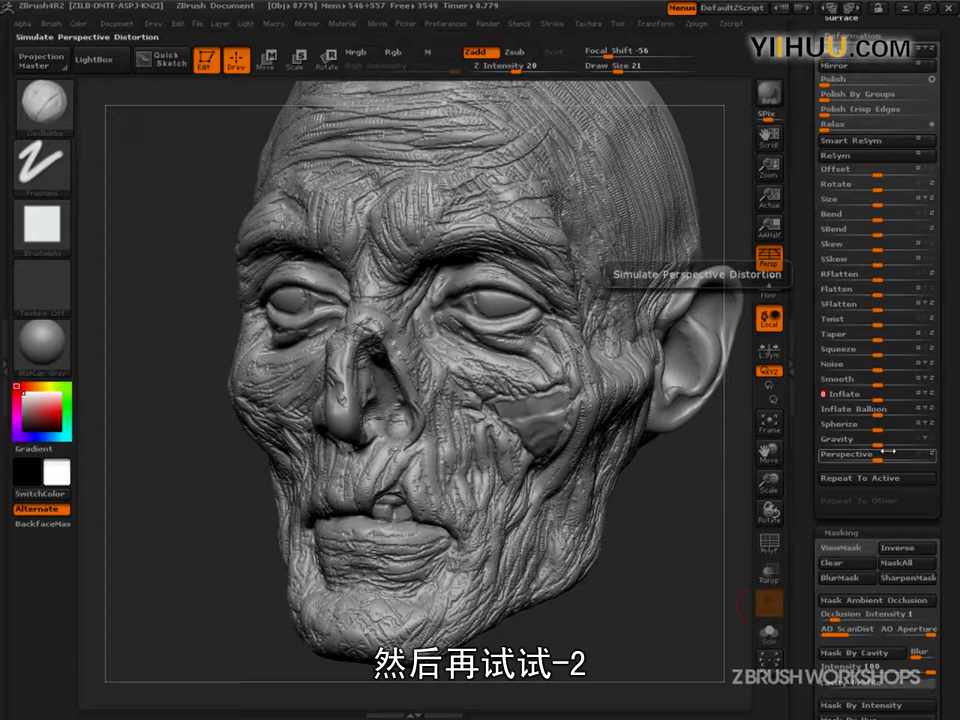
key("ctrl+z")
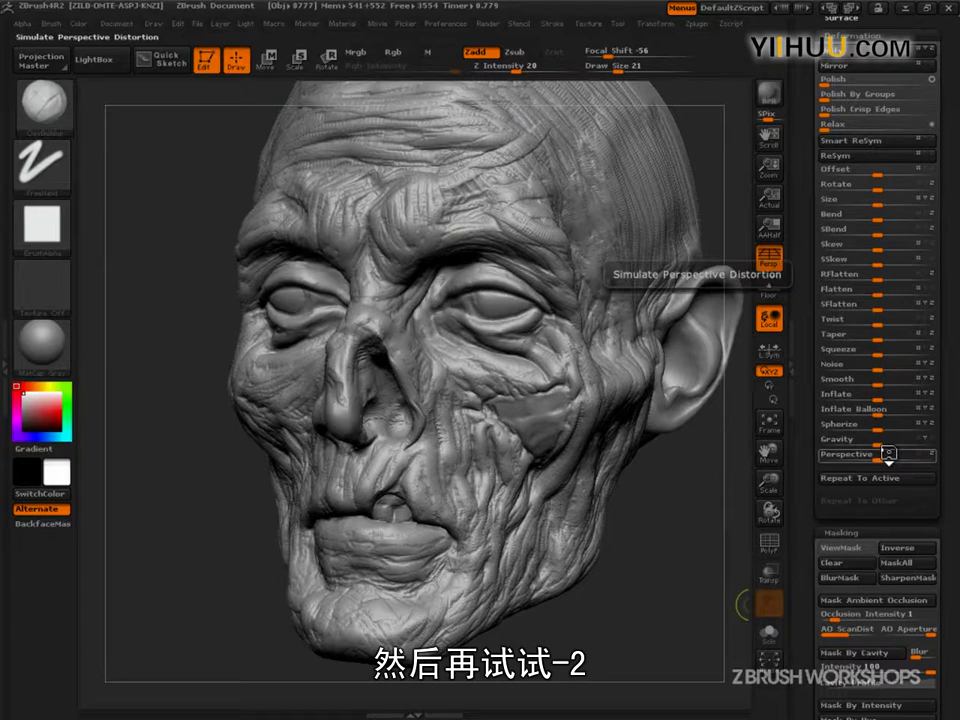
Apply Polish to the head and check the result against the sculpting layers.
left_click(822, 79)
left_click_drag(648, 612, 679, 634)
left_click_drag(808, 418, 810, 571)
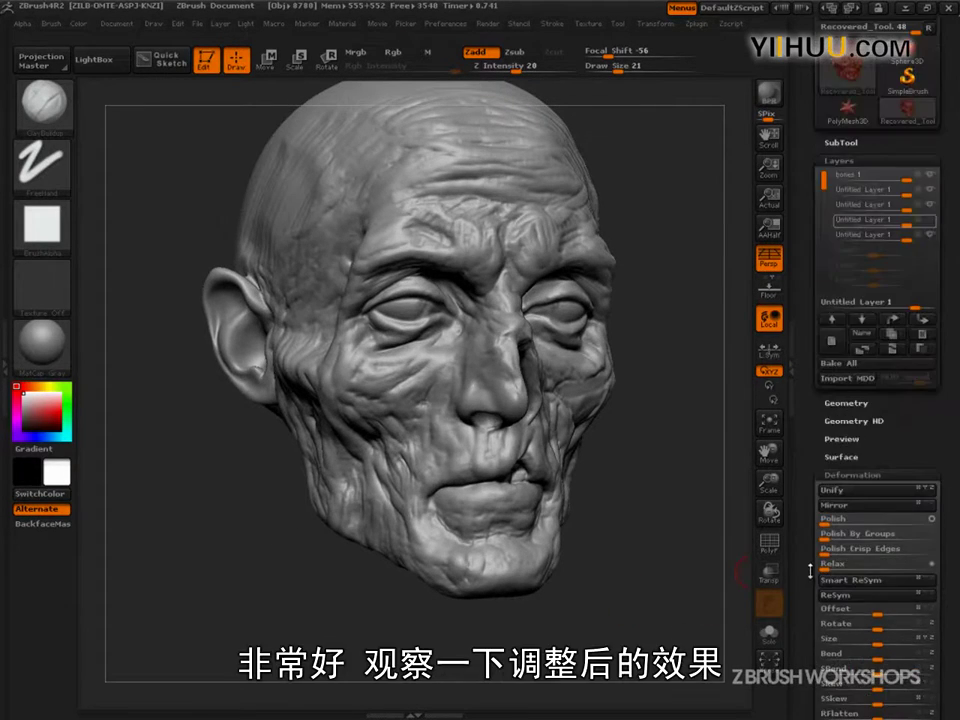
mouse_move(919, 243)
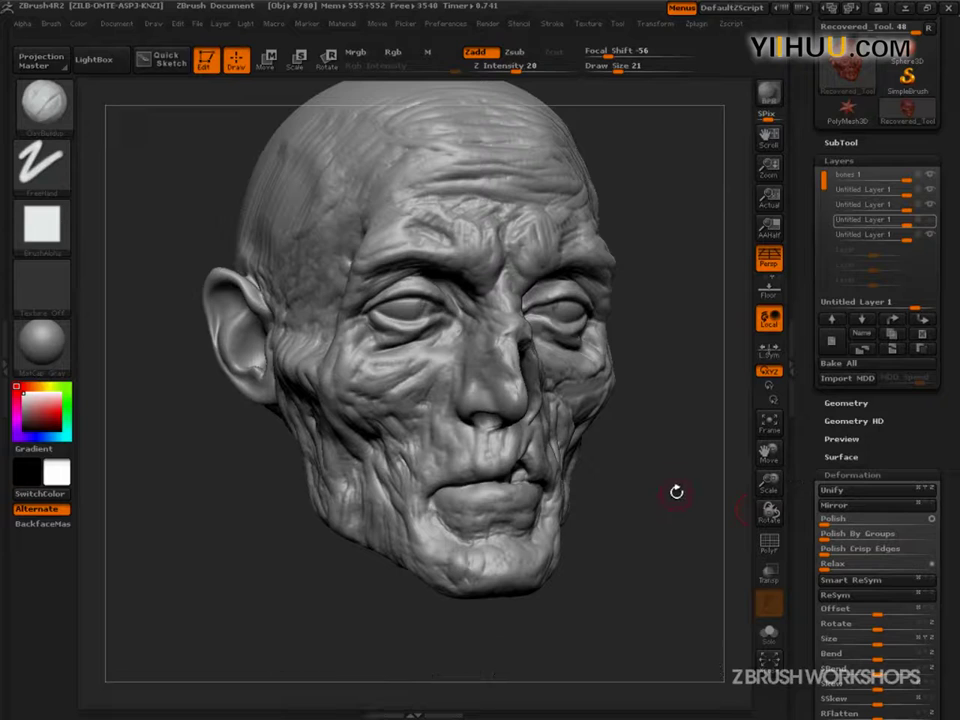
left_click_drag(681, 471, 696, 473)
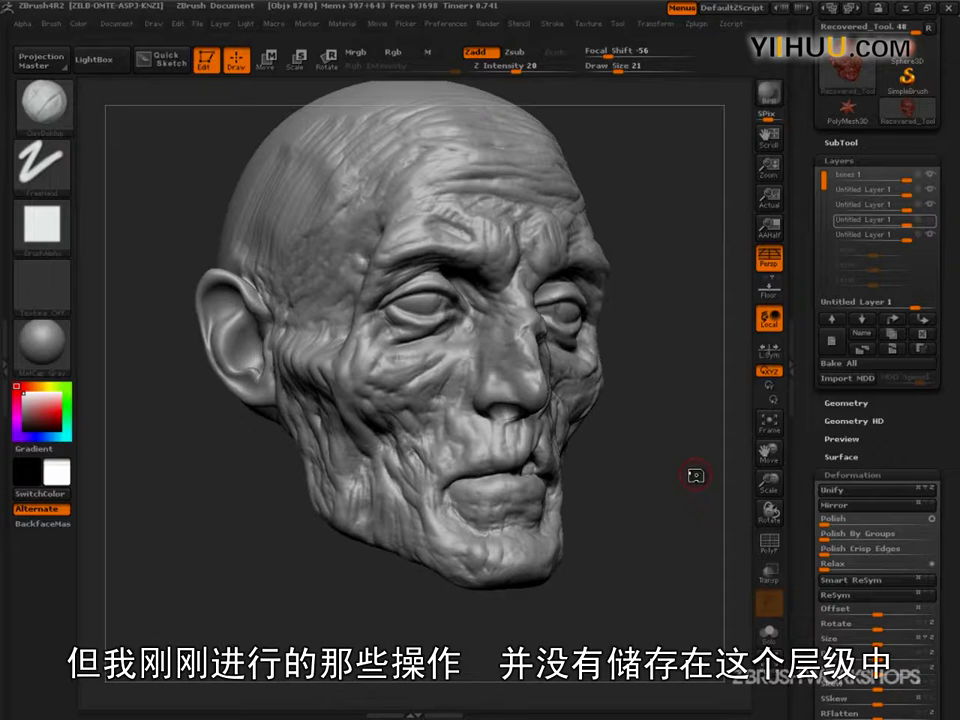
mouse_move(917, 243)
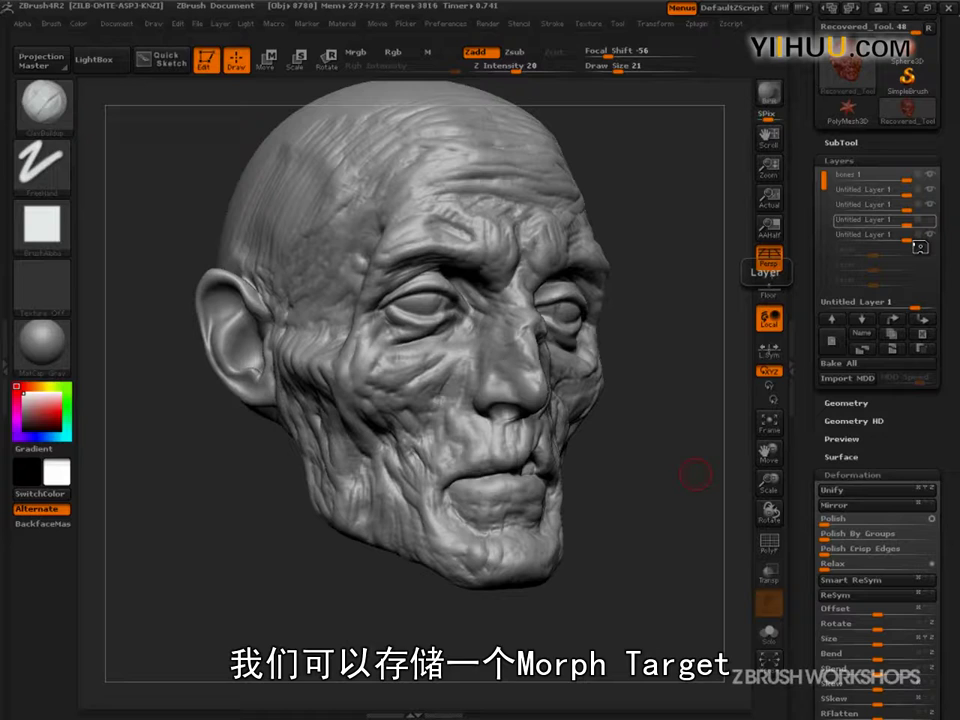
Store the head's current shape as a morph target, collapsing the Deformation and Masking settings.
left_click(868, 476)
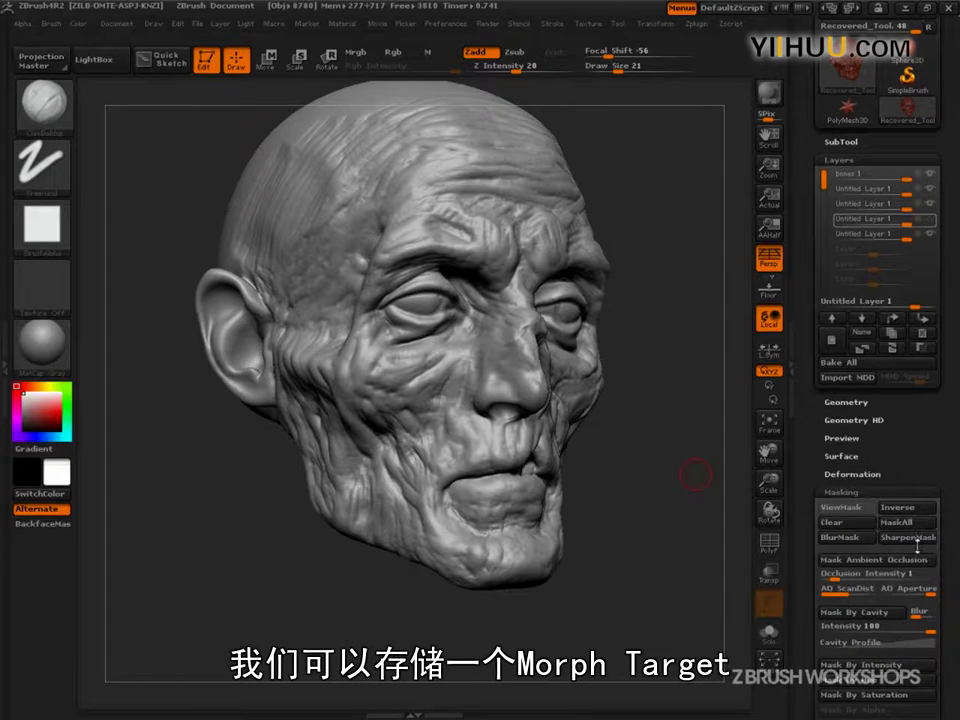
left_click(845, 492)
left_click(845, 489)
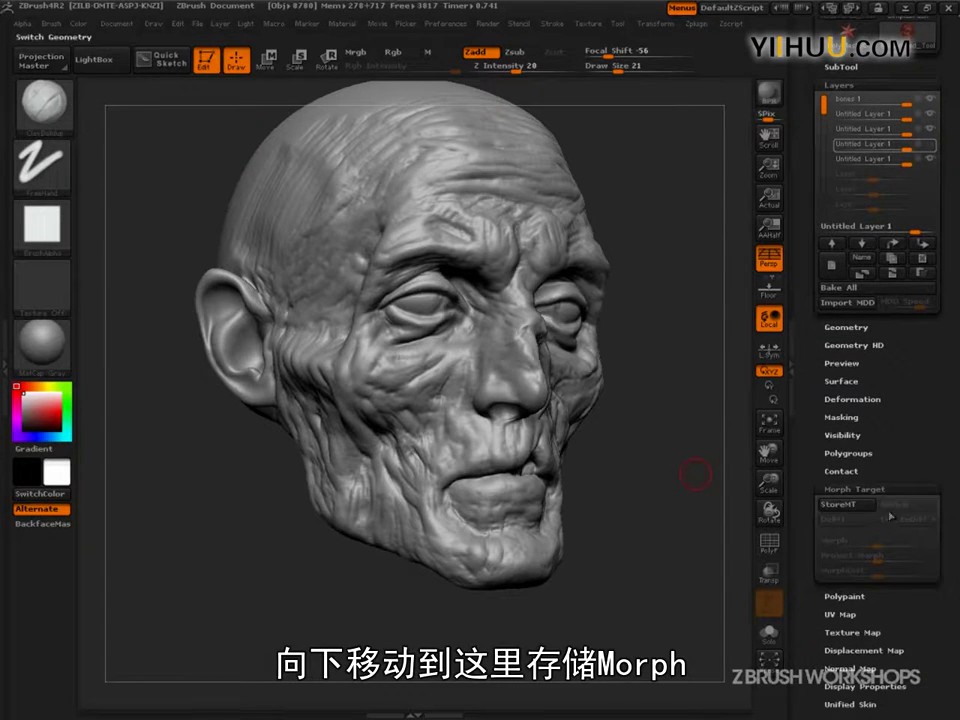
left_click(853, 506)
Turn on recording for the last layer in the stack and inspect the head.
left_click_drag(899, 325, 900, 502)
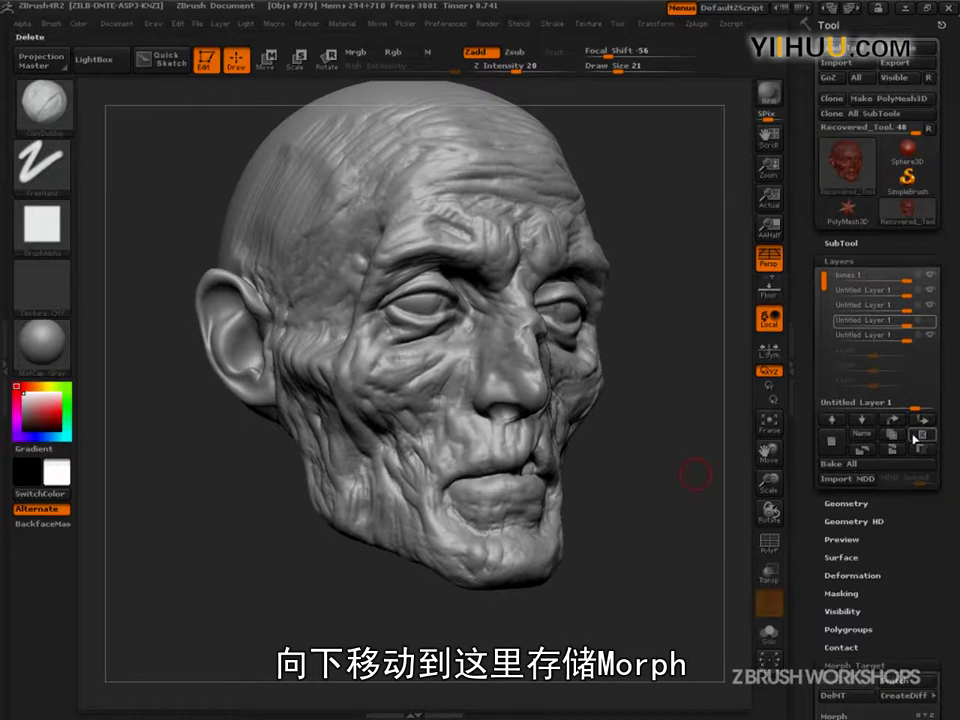
left_click(922, 340)
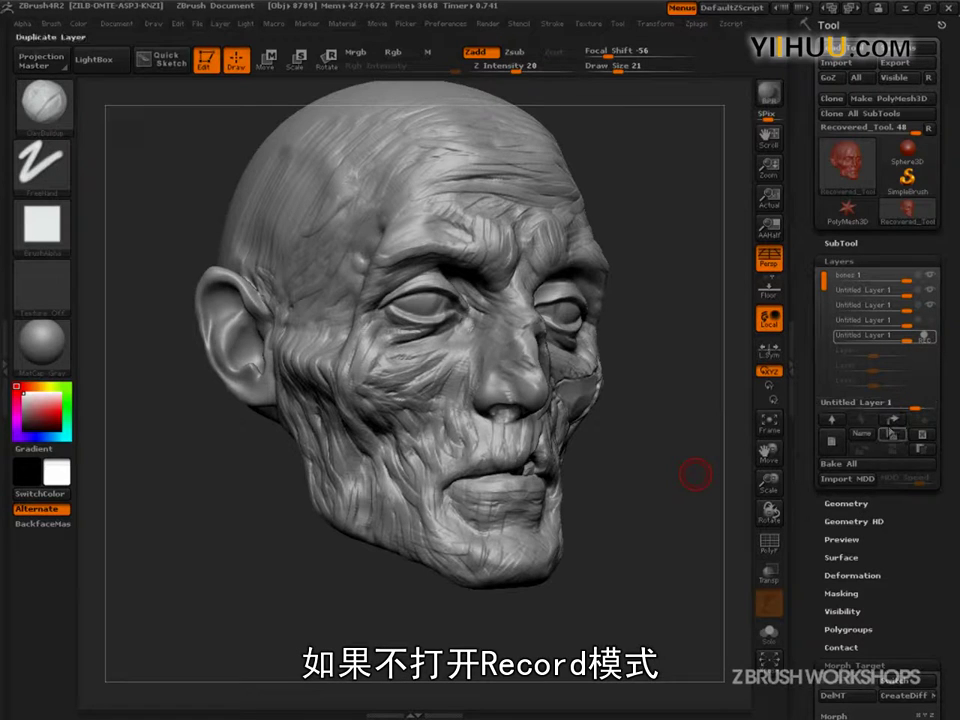
left_click_drag(742, 586, 671, 585)
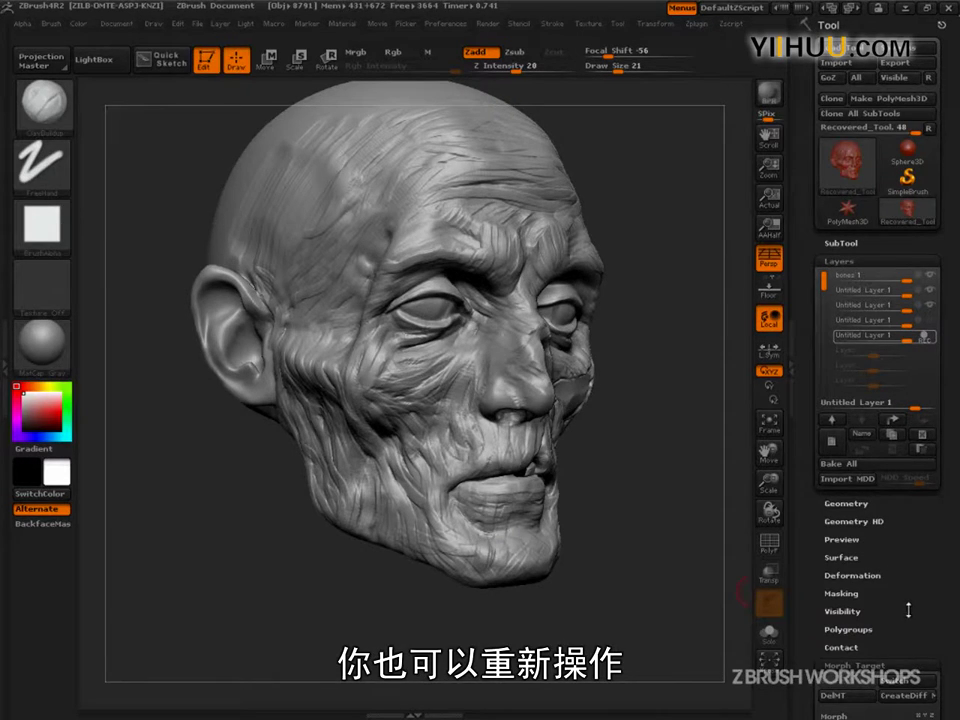
Switch the recording layer to the stored morph target's shape and delete the morph target.
scroll(908, 610, "down", 2)
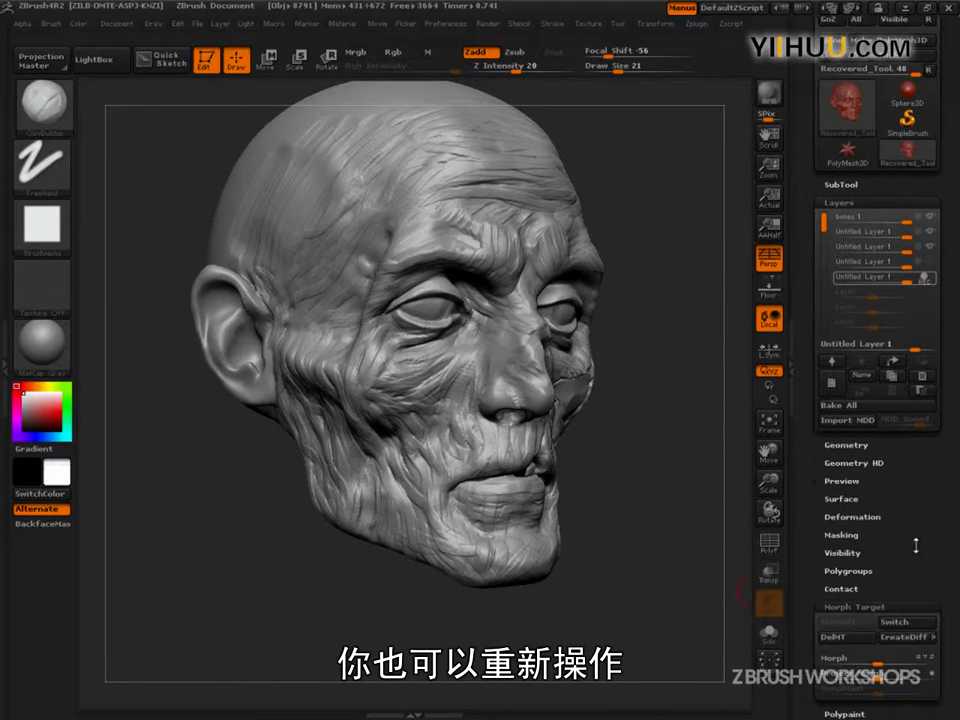
left_click(895, 621)
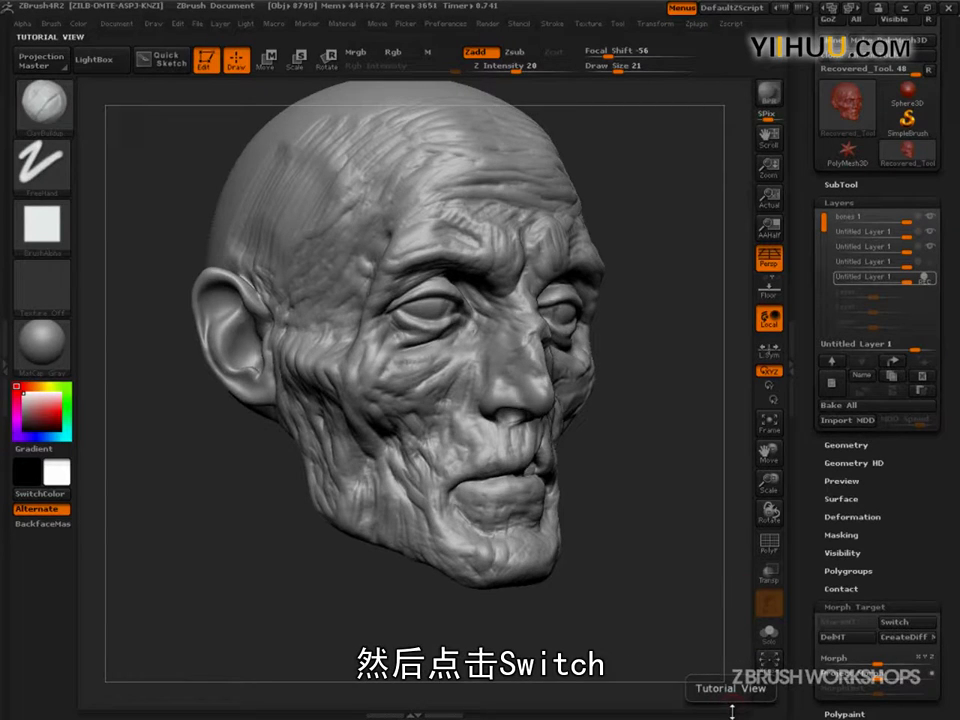
left_click(833, 637)
mouse_move(932, 283)
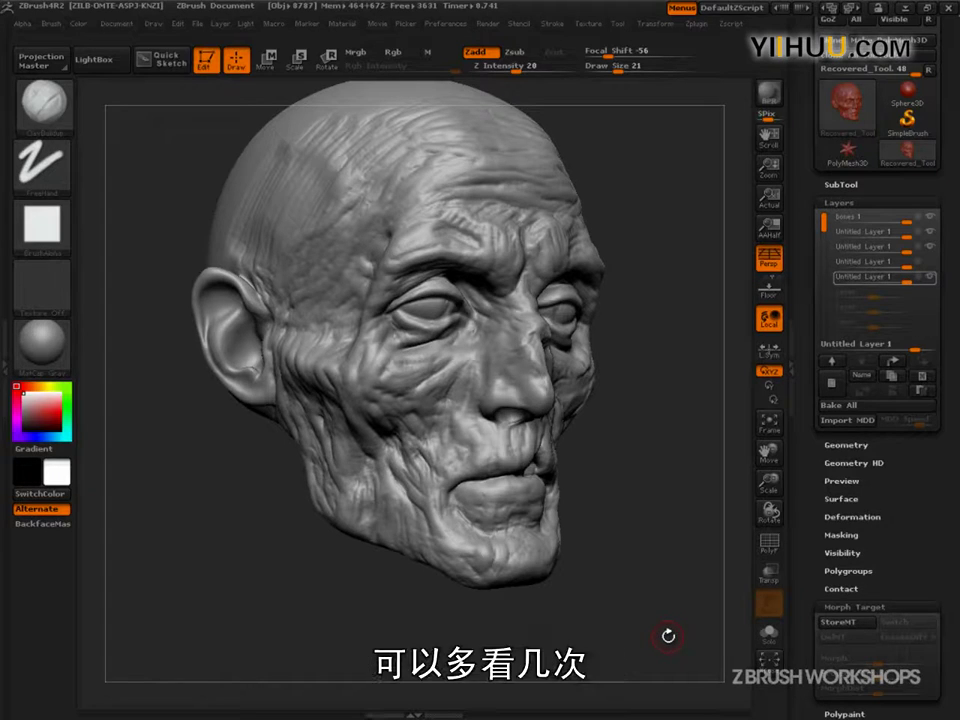
key("ctrl+shift")
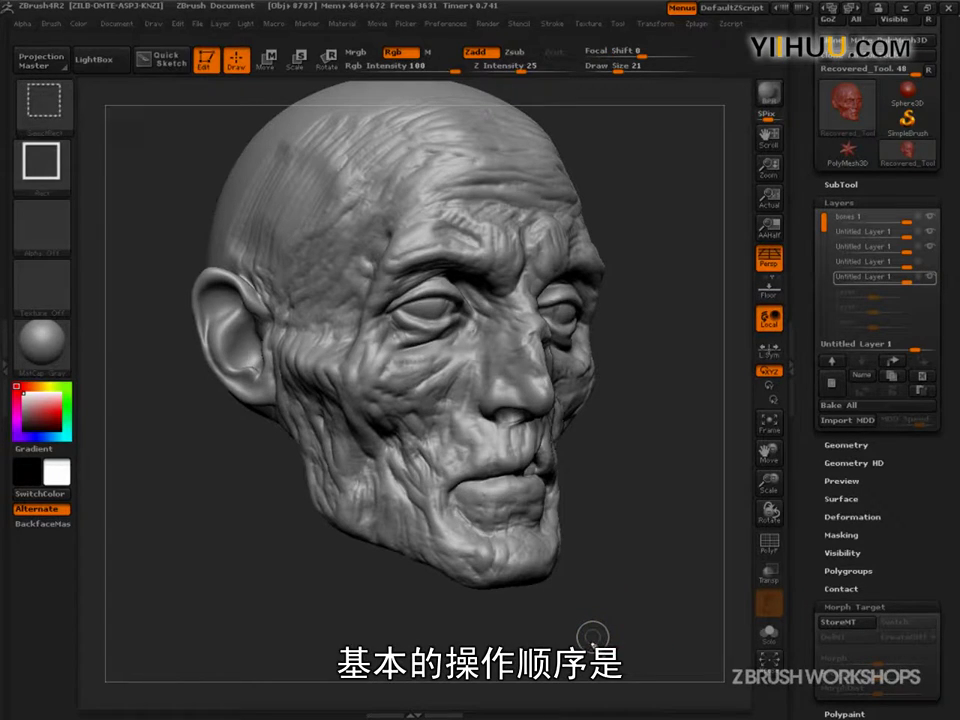
mouse_move(934, 608)
left_mouse_down()
mouse_move(797, 693)
mouse_move(904, 588)
left_mouse_up()
mouse_move(800, 620)
left_mouse_down()
mouse_move(790, 270)
mouse_move(780, 292)
left_mouse_up()
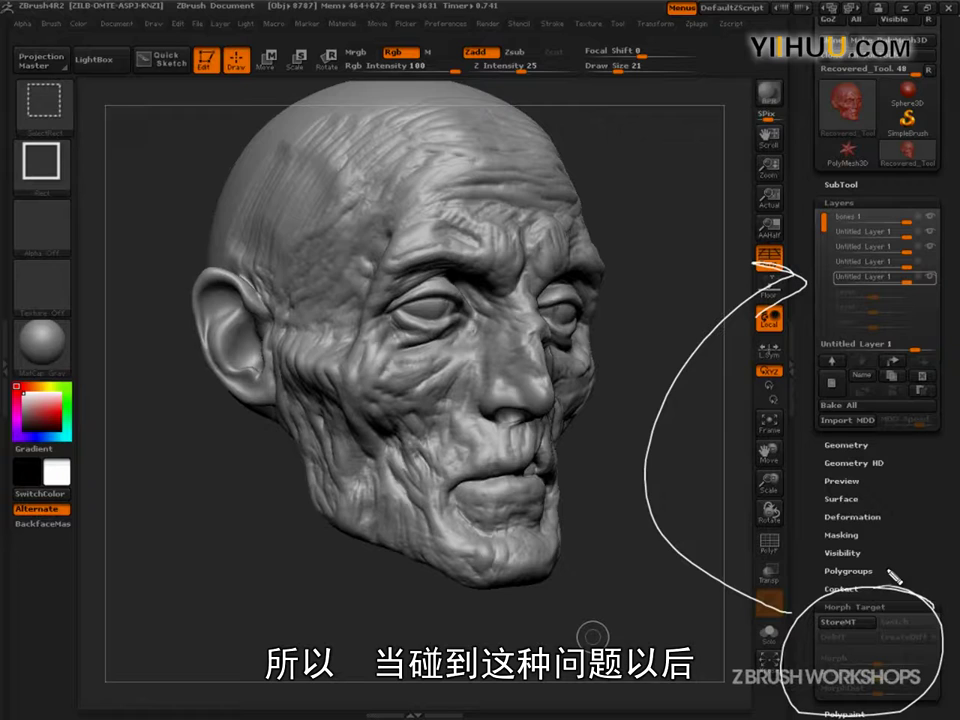
key("Escape")
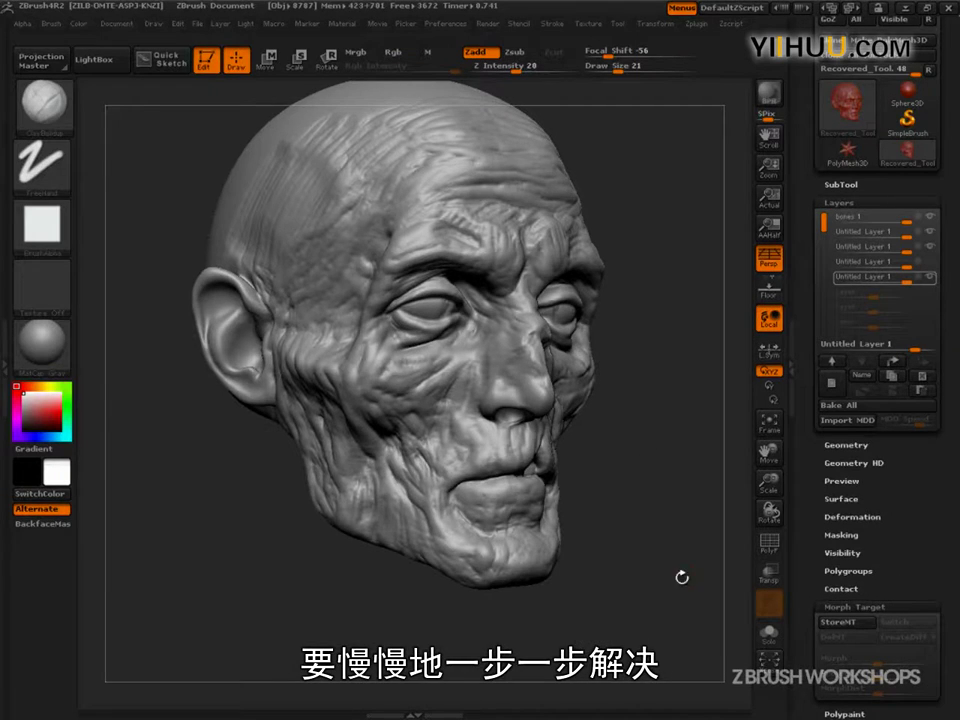
mouse_move(677, 583)
left_mouse_down()
mouse_move(705, 600)
mouse_move(688, 624)
mouse_move(664, 616)
left_mouse_up()
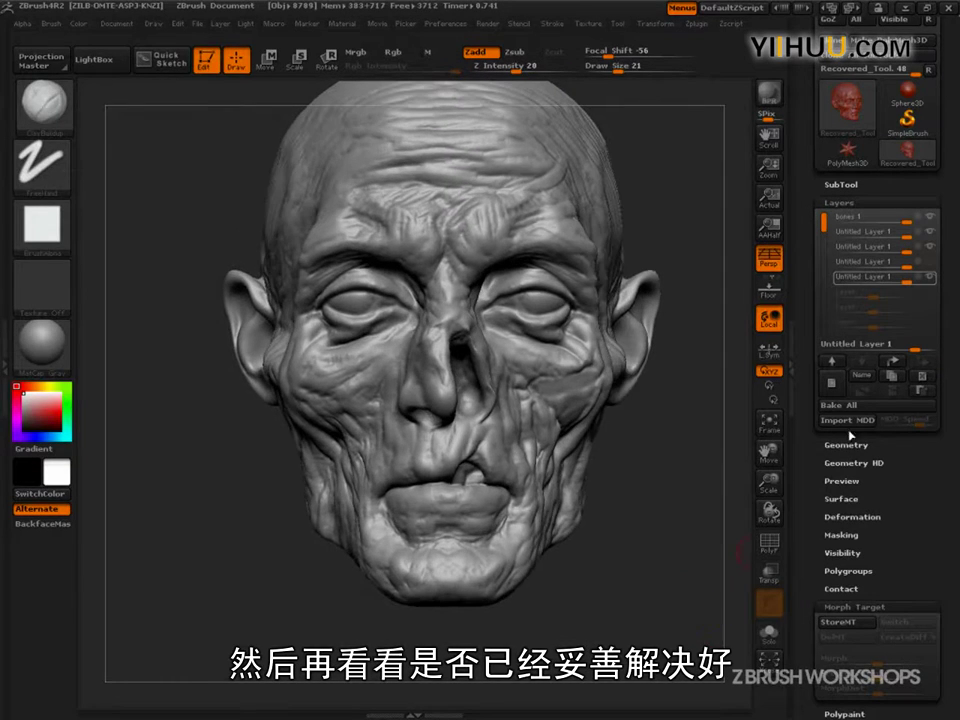
Place a snapshot of the head on the canvas and compare the fourth and fifth layers by switching their visibility.
mouse_move(679, 531)
left_mouse_down("alt")
mouse_move(639, 527)
mouse_move(532, 581)
mouse_move(602, 591)
mouse_move(634, 609)
mouse_move(568, 598)
mouse_move(733, 636)
mouse_move(567, 618)
mouse_move(427, 626)
mouse_move(474, 611)
left_mouse_up("alt")
key("shift+s")
left_click(931, 277)
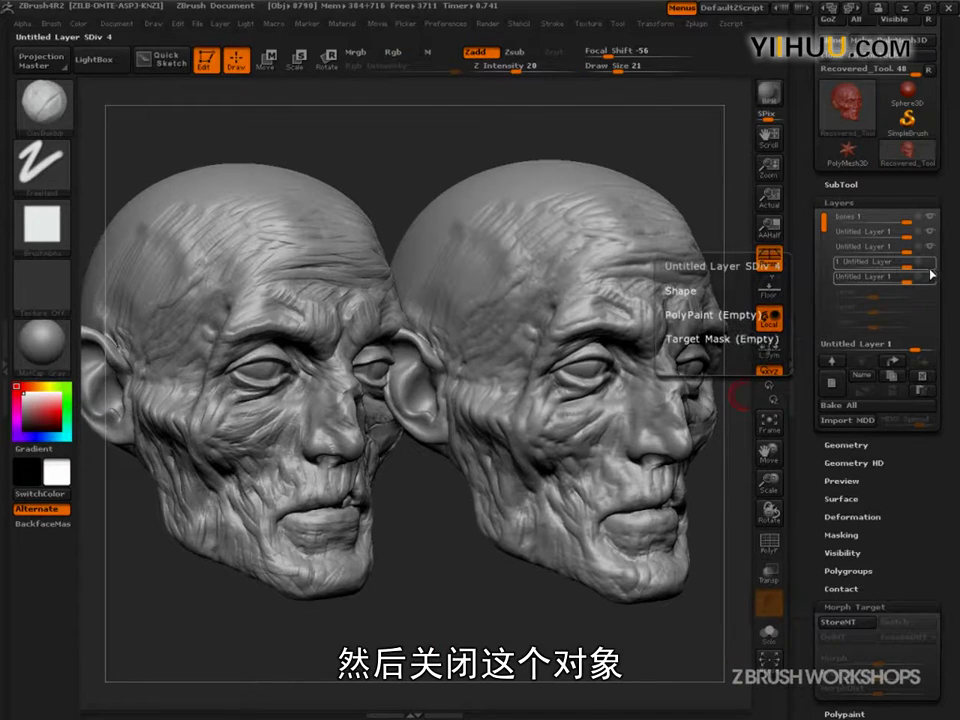
left_click(930, 264)
left_click_drag(589, 632, 609, 651)
mouse_move(619, 660)
left_mouse_down()
mouse_move(639, 664)
mouse_move(625, 642)
mouse_move(654, 647)
mouse_move(638, 638)
mouse_move(649, 648)
mouse_move(637, 660)
mouse_move(608, 655)
mouse_move(633, 660)
left_mouse_up()
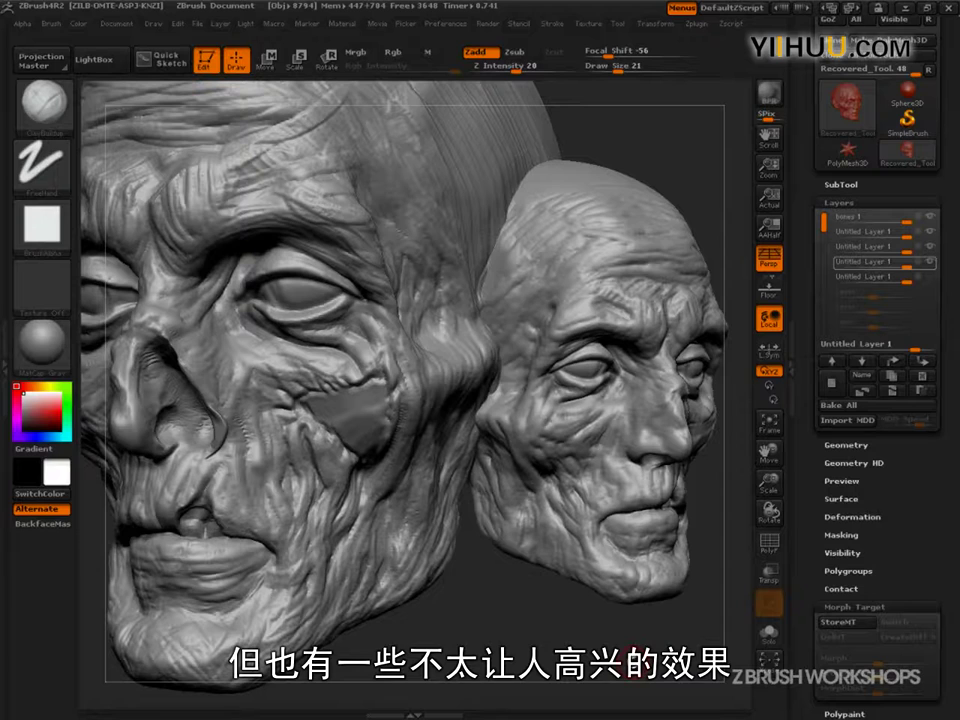
Clear the snapshot from the canvas and make both the fourth and fifth layers visible on the head.
left_click(930, 263)
left_click(930, 278)
key("ctrl+n")
mouse_move(619, 620)
left_mouse_down("alt")
mouse_move(609, 607)
mouse_move(675, 626)
mouse_move(628, 626)
mouse_move(682, 614)
mouse_move(641, 628)
mouse_move(677, 638)
mouse_move(669, 641)
mouse_move(692, 619)
left_mouse_up("alt")
left_click(929, 264)
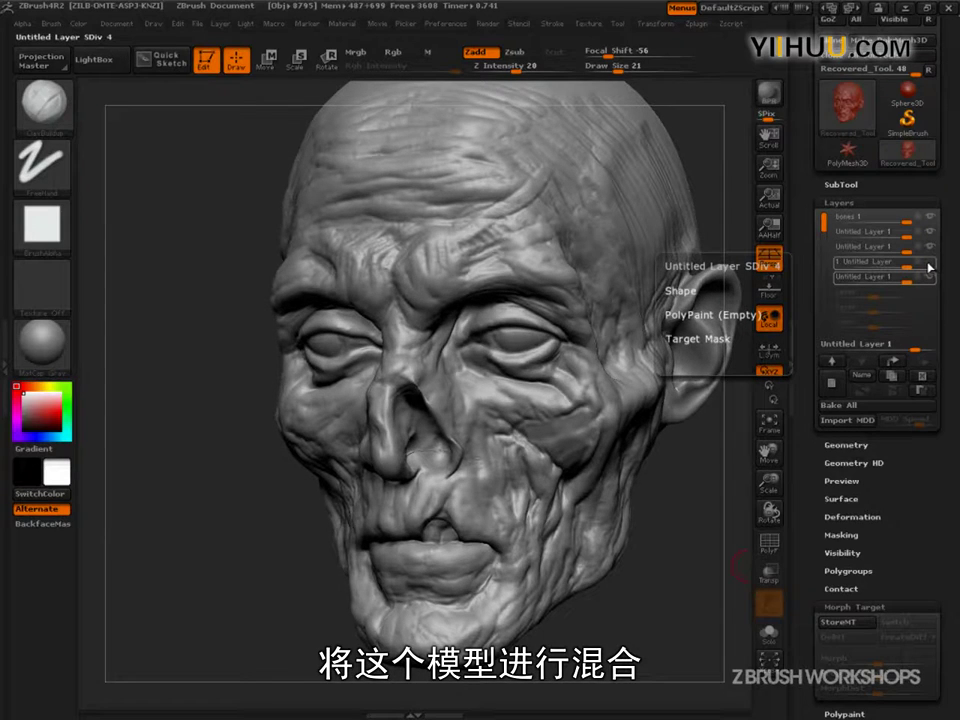
Try intensities of 0, 0.25, 0.5 and 1 on the fourth layer and inspect how it blends with the head.
left_click_drag(931, 266, 904, 265)
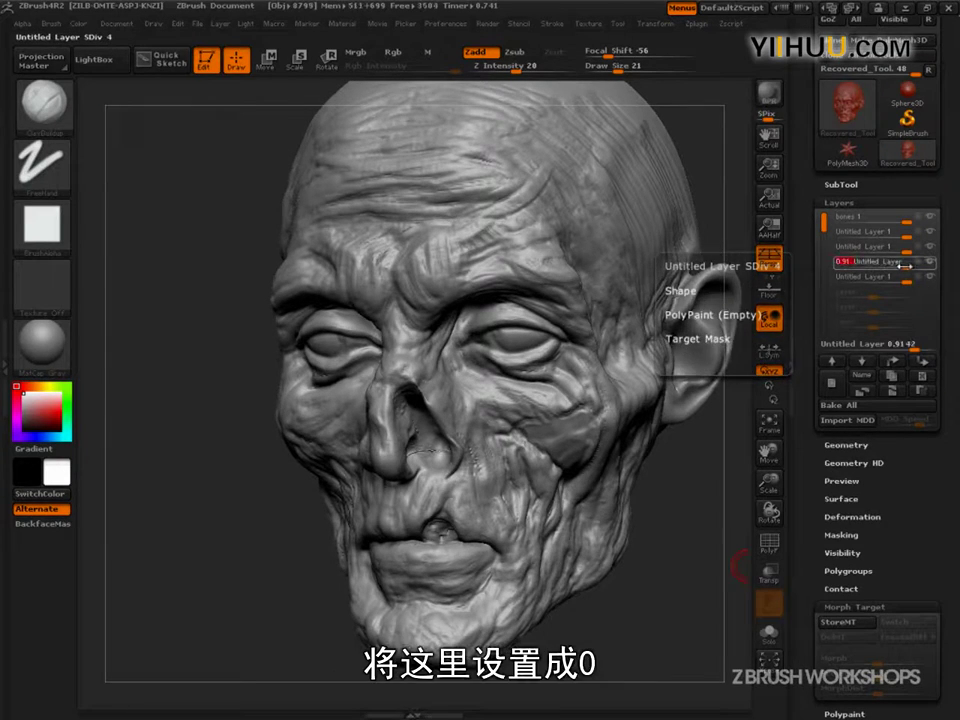
key("Return")
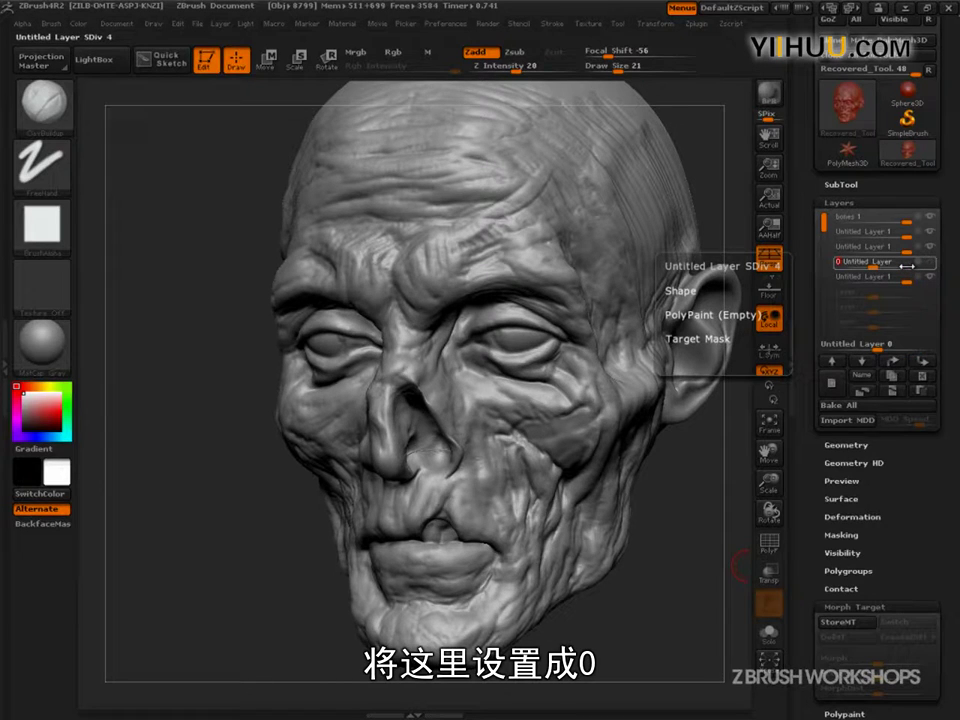
left_click_drag(585, 632, 717, 629)
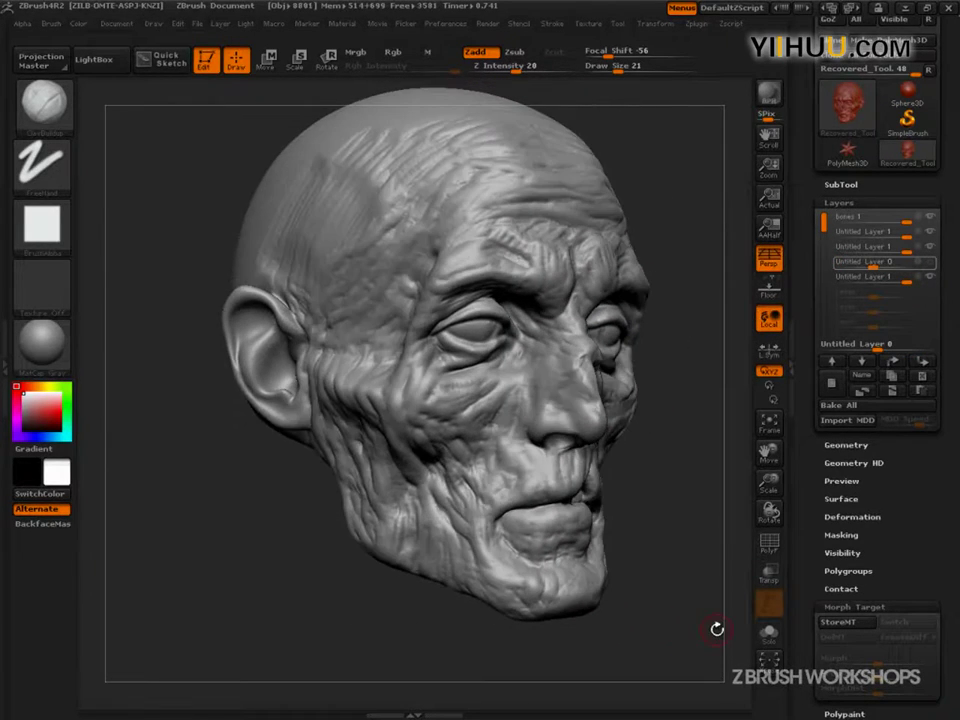
left_click(873, 274)
type(".25")
key("Return")
type("0.5")
key("Return")
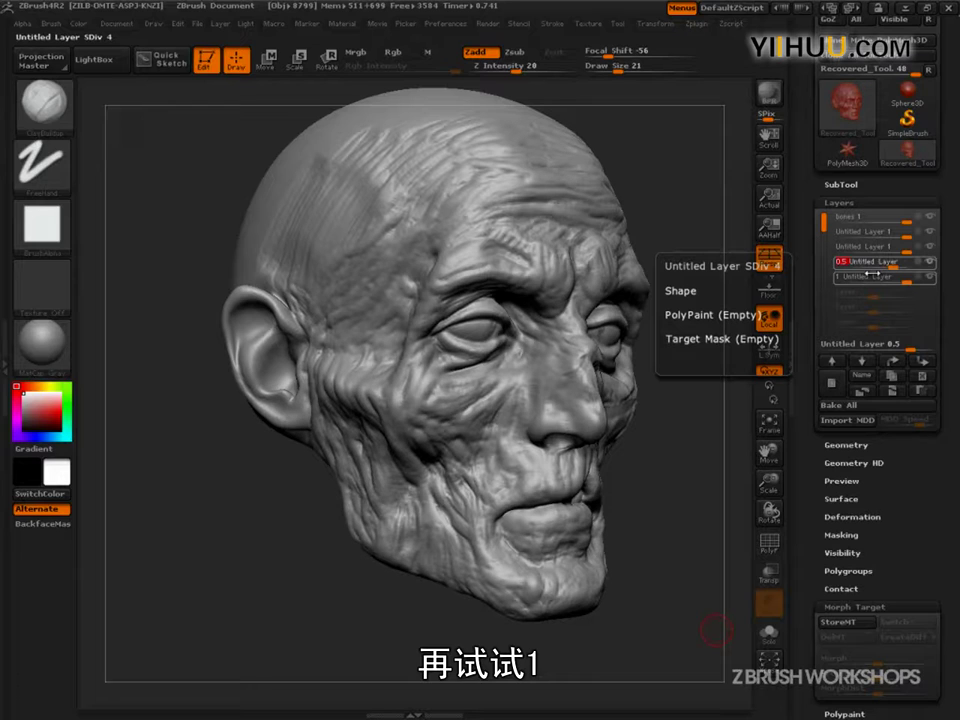
type("1")
key("Return")
mouse_move(716, 631)
left_mouse_down()
mouse_move(686, 590)
mouse_move(609, 609)
mouse_move(656, 612)
mouse_move(709, 651)
left_mouse_up()
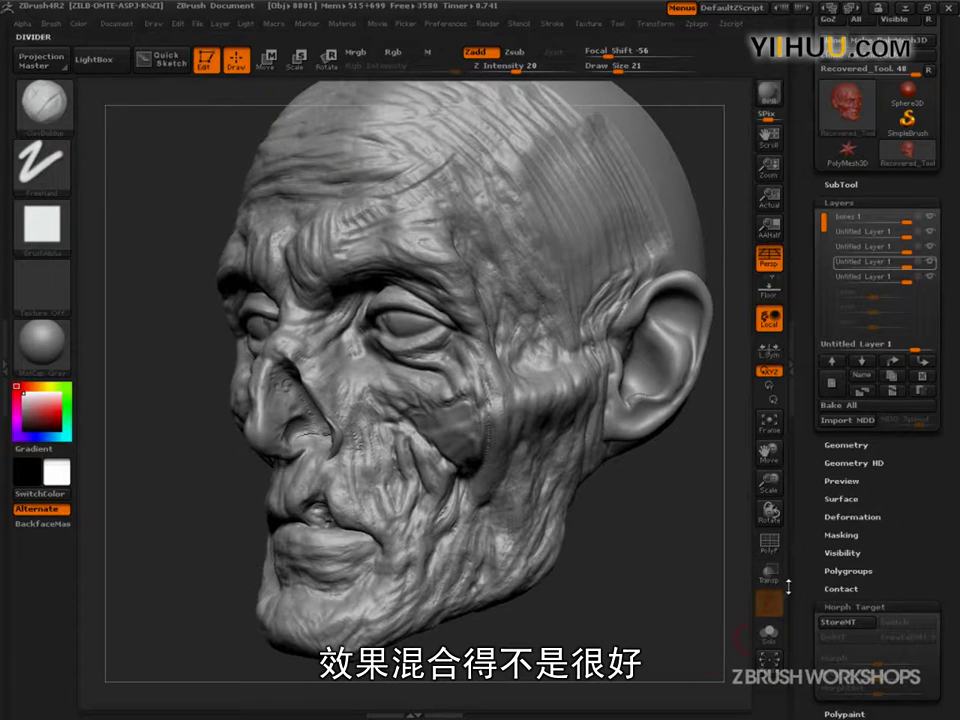
Try intensities of 0 and 0.8 on the fourth layer and delete that layer.
left_click_drag(914, 345, 881, 346)
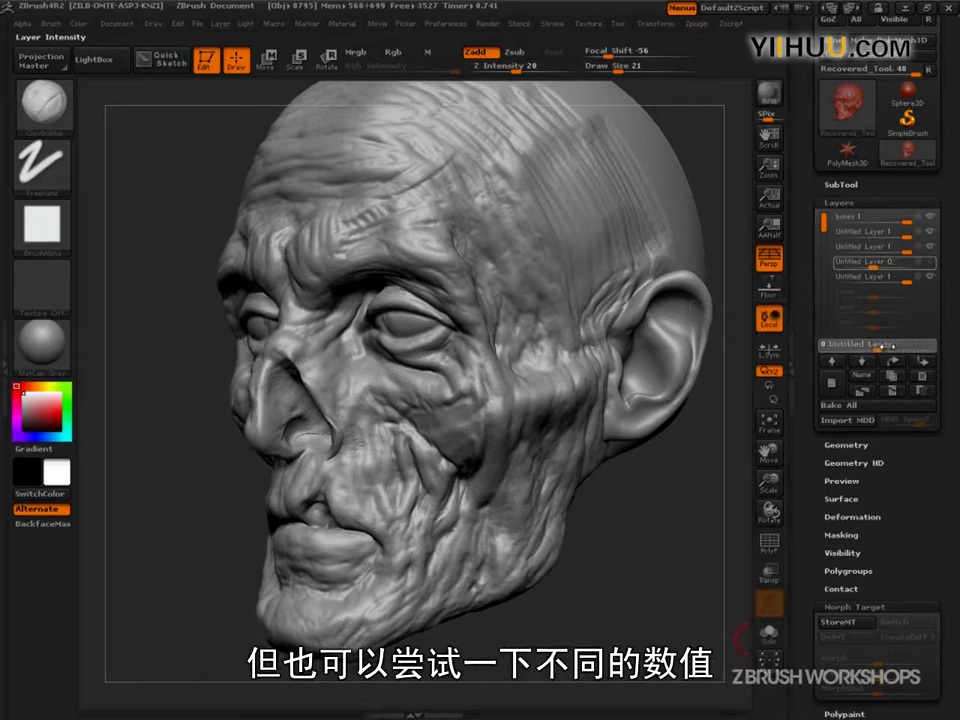
left_click(919, 266)
left_click(919, 266)
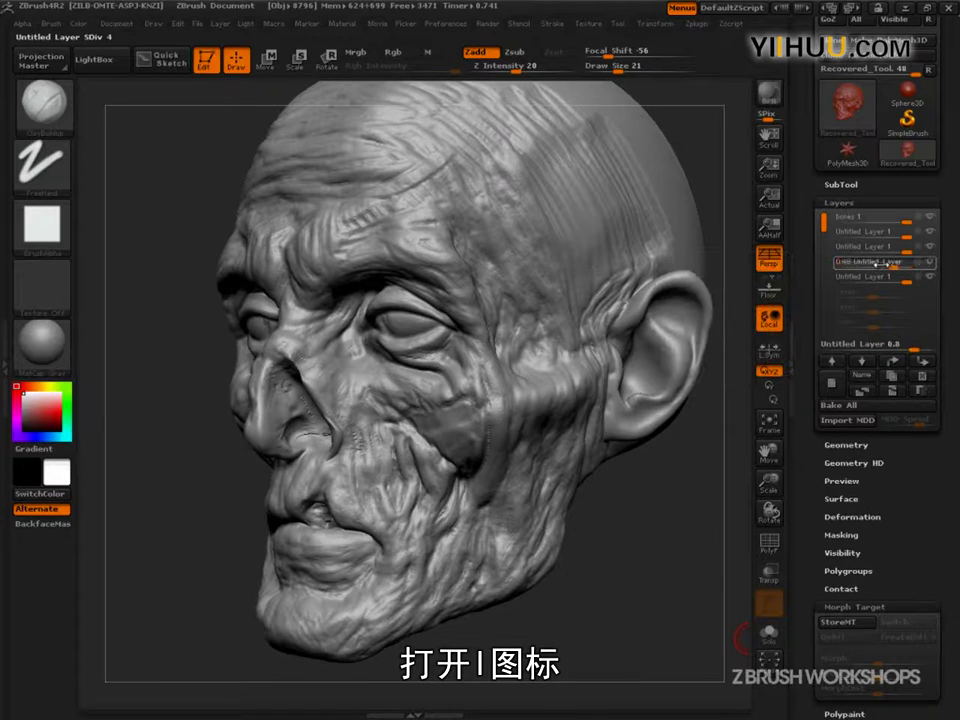
left_click(925, 378)
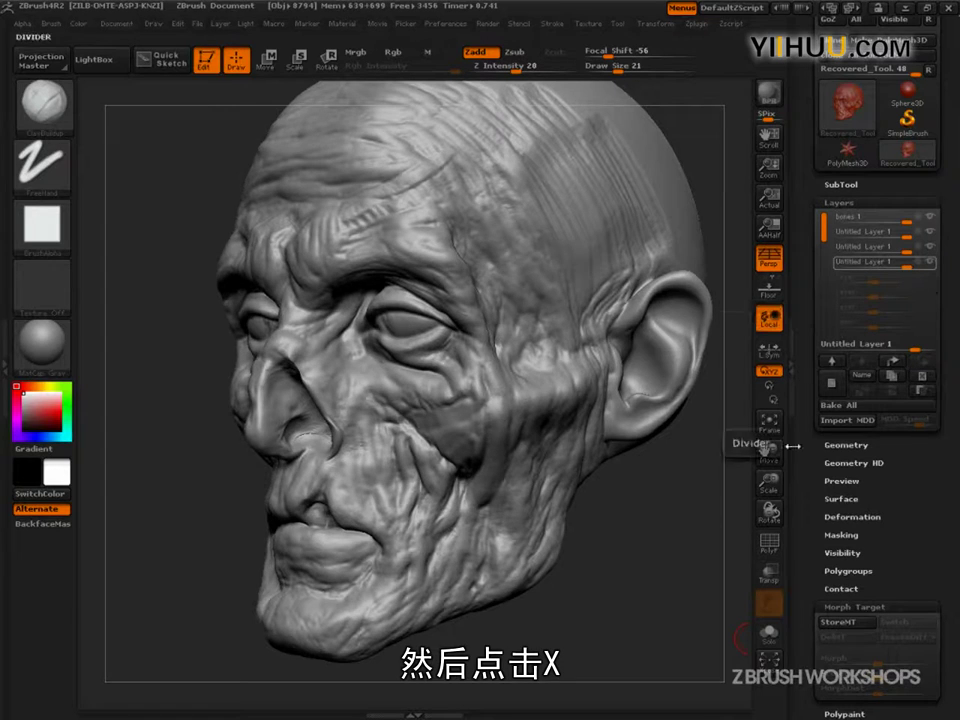
Hide all the sculpting layers and place a snapshot of the plain base head on the canvas.
left_click_drag(699, 543, 748, 514)
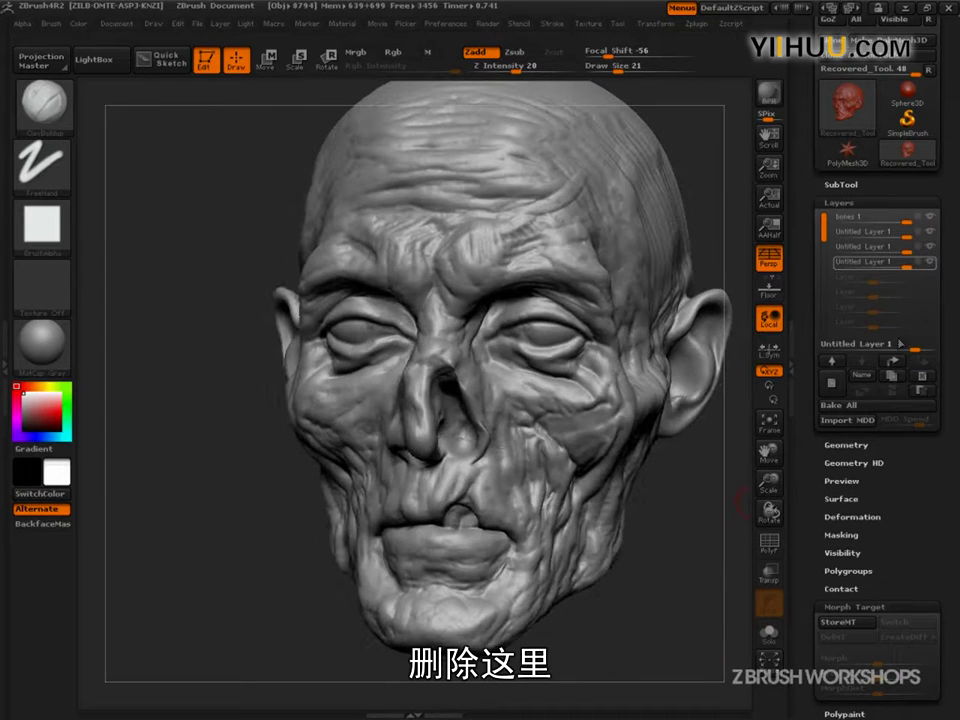
left_click_drag(721, 565, 676, 579)
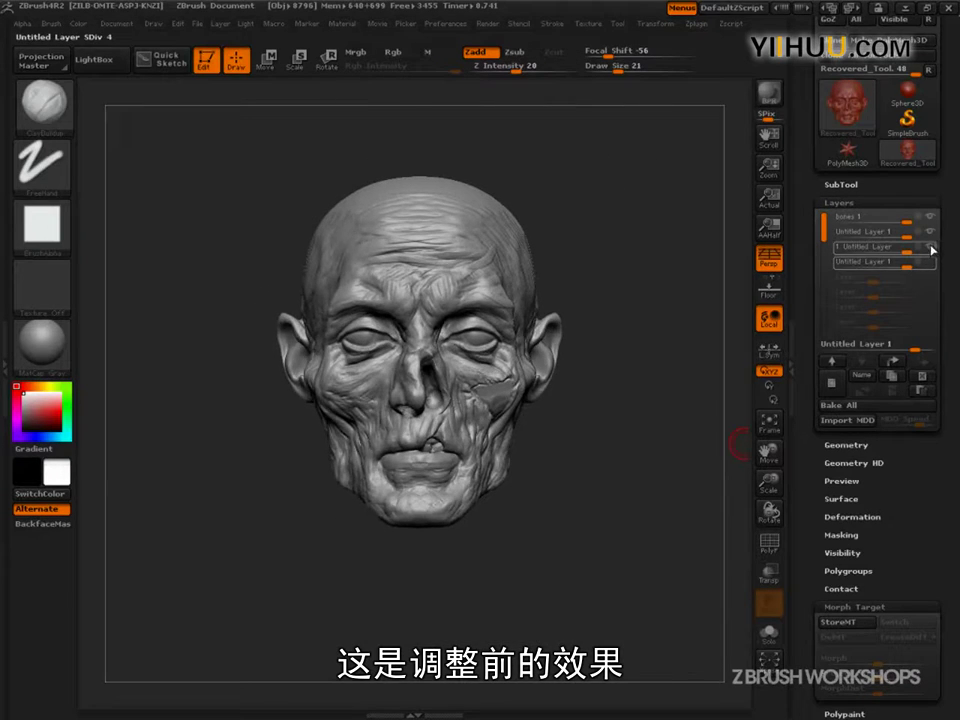
left_click(930, 231)
left_click(930, 217)
left_click_drag(661, 493, 531, 549, "alt")
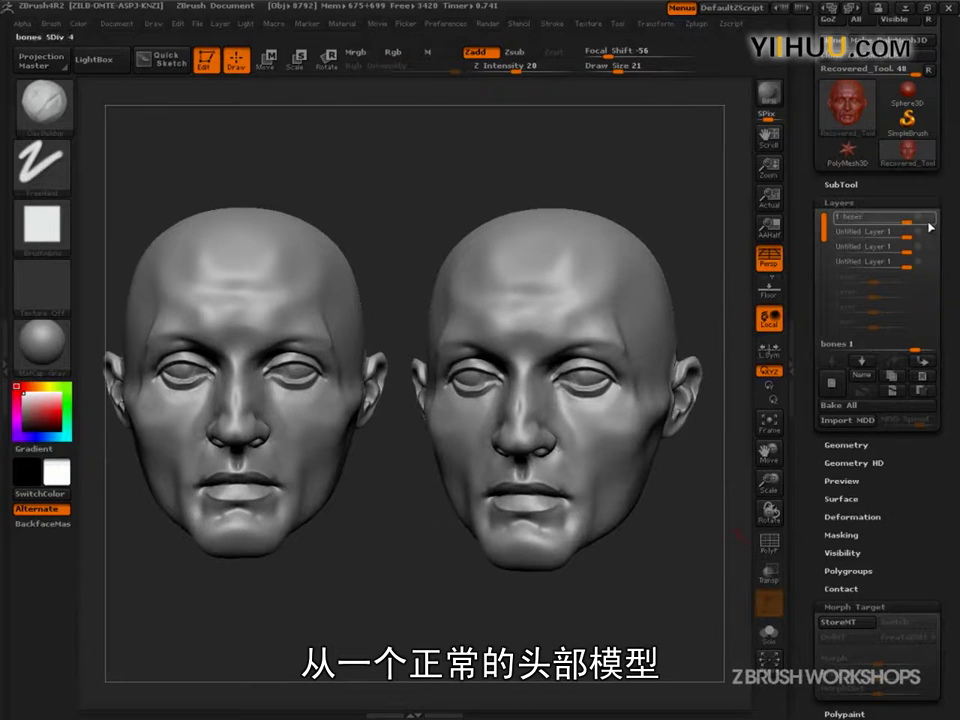
Show the layers again one by one to compare against the base head snapshot, and clear the snapshot.
left_click(935, 231)
left_click(932, 246)
left_click(931, 261)
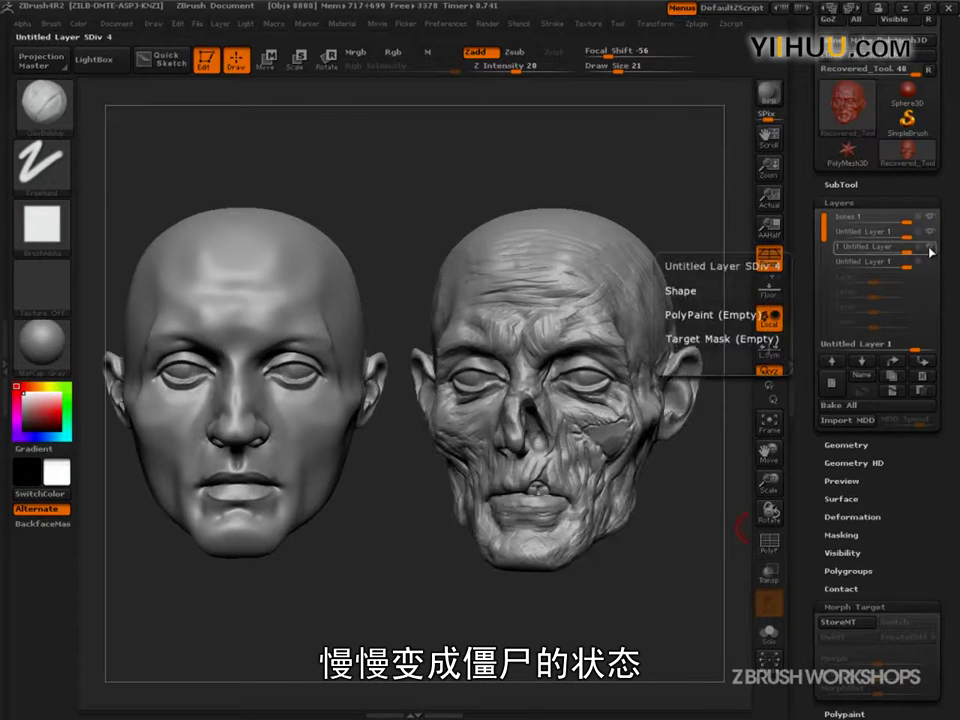
mouse_move(701, 583)
left_mouse_down("alt")
mouse_move(701, 662)
mouse_move(672, 641)
mouse_move(687, 656)
left_mouse_up("alt")
key("ctrl+n")
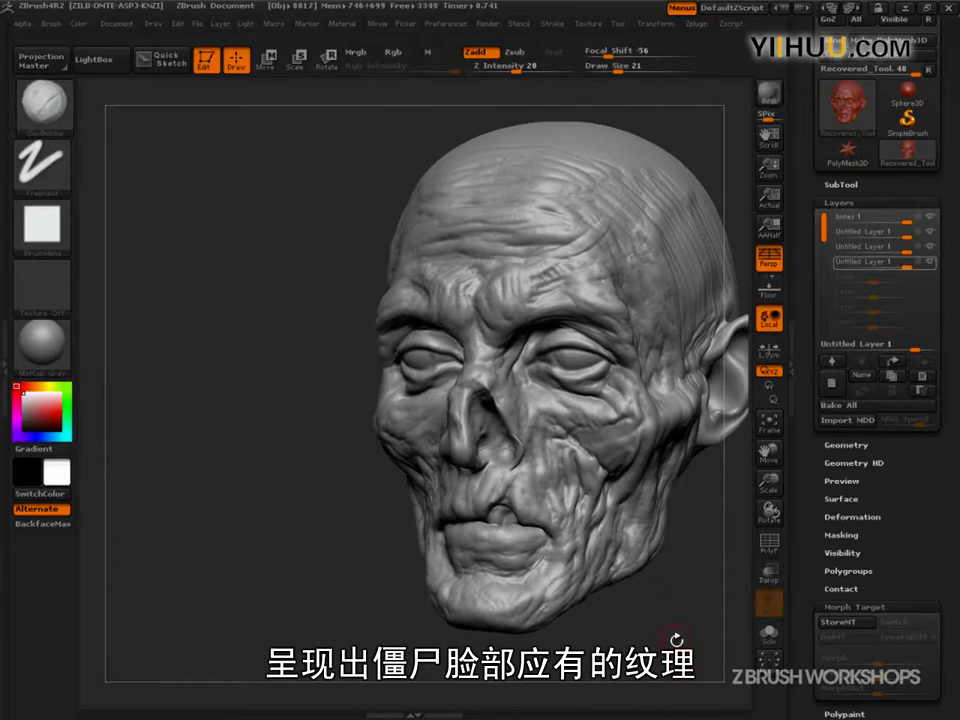
Add a new recording layer at the end of the stack and switch to the Slash3 brush.
left_click(495, 450)
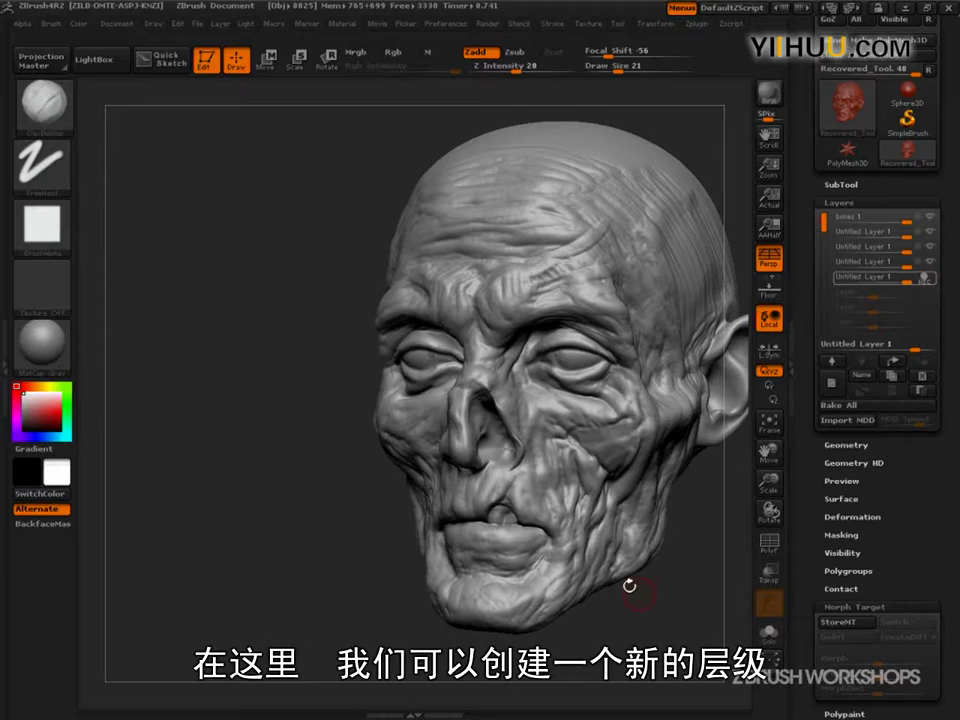
mouse_move(628, 581)
left_mouse_down()
mouse_move(628, 624)
mouse_move(638, 619)
mouse_move(638, 631)
left_mouse_up()
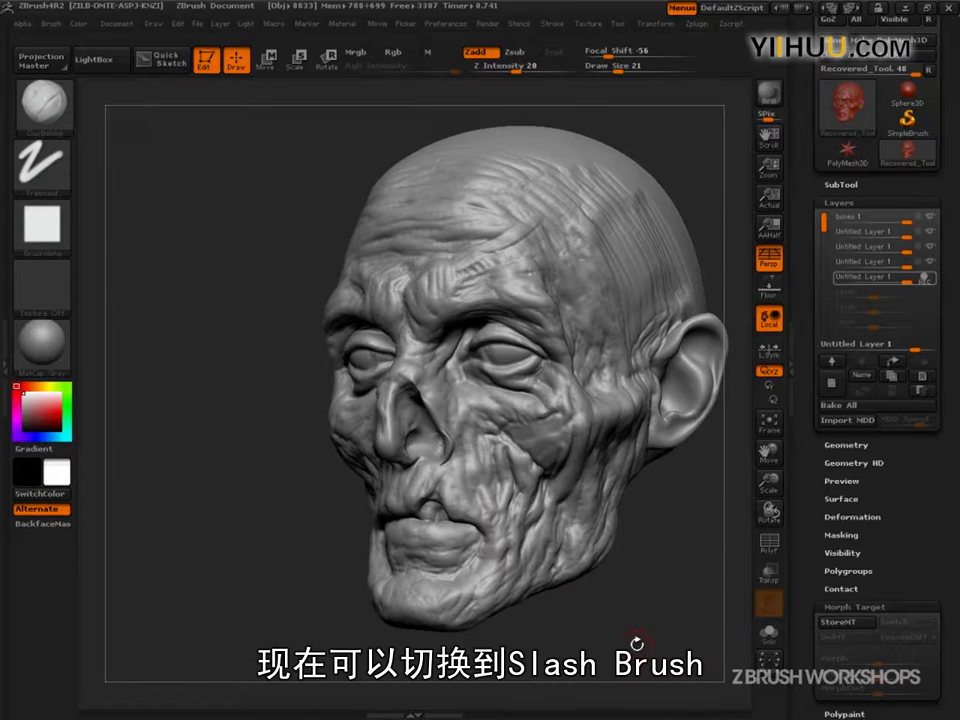
left_click(42, 101)
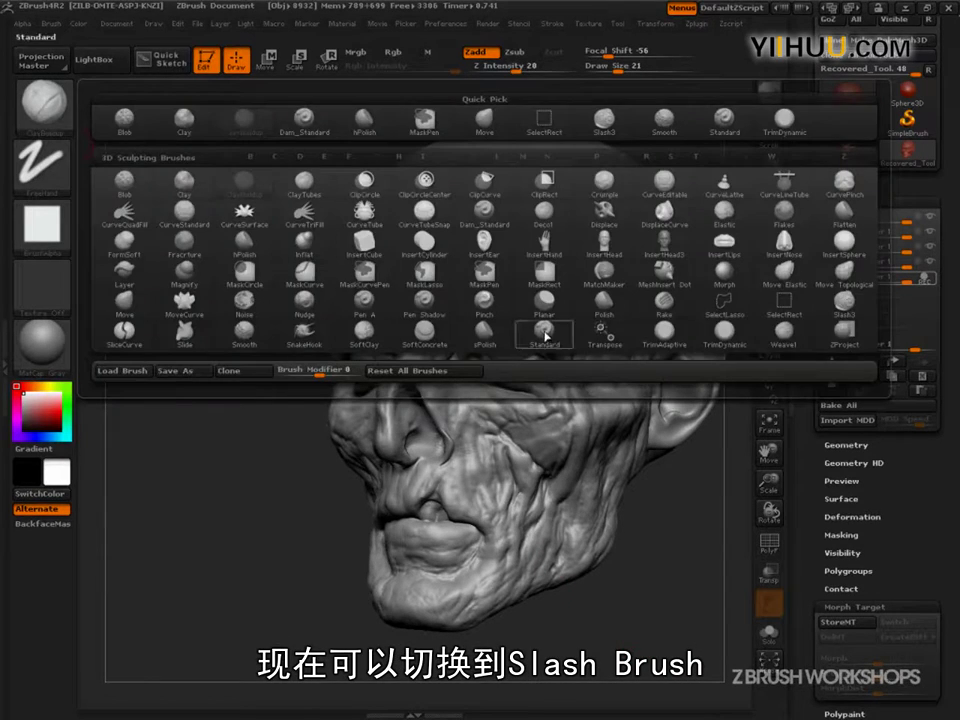
left_click(842, 305)
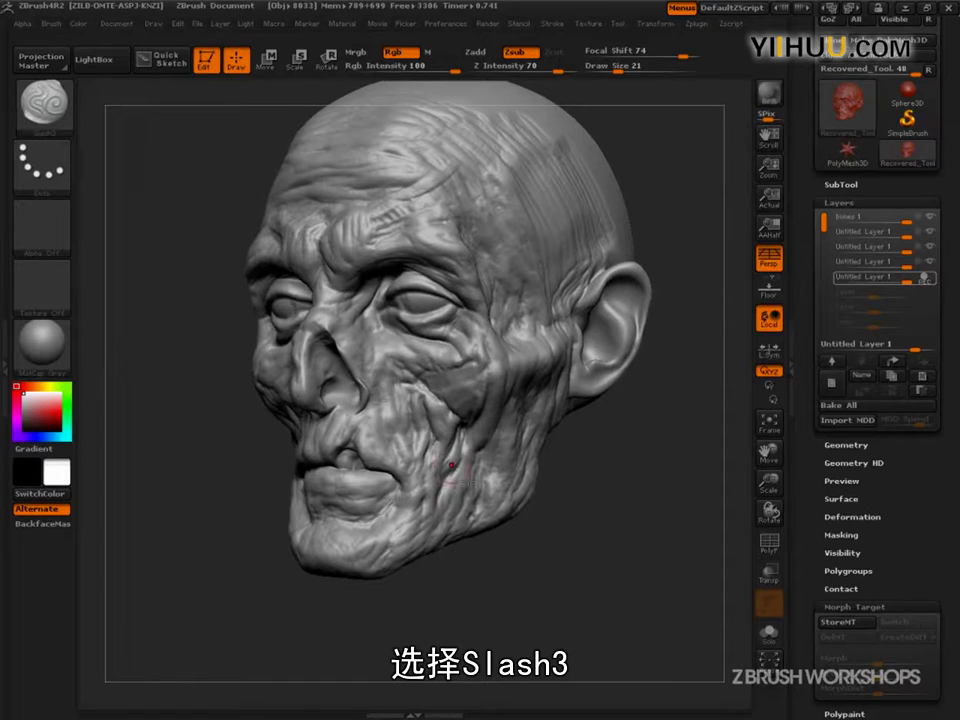
left_click_drag(592, 548, 615, 556, "alt")
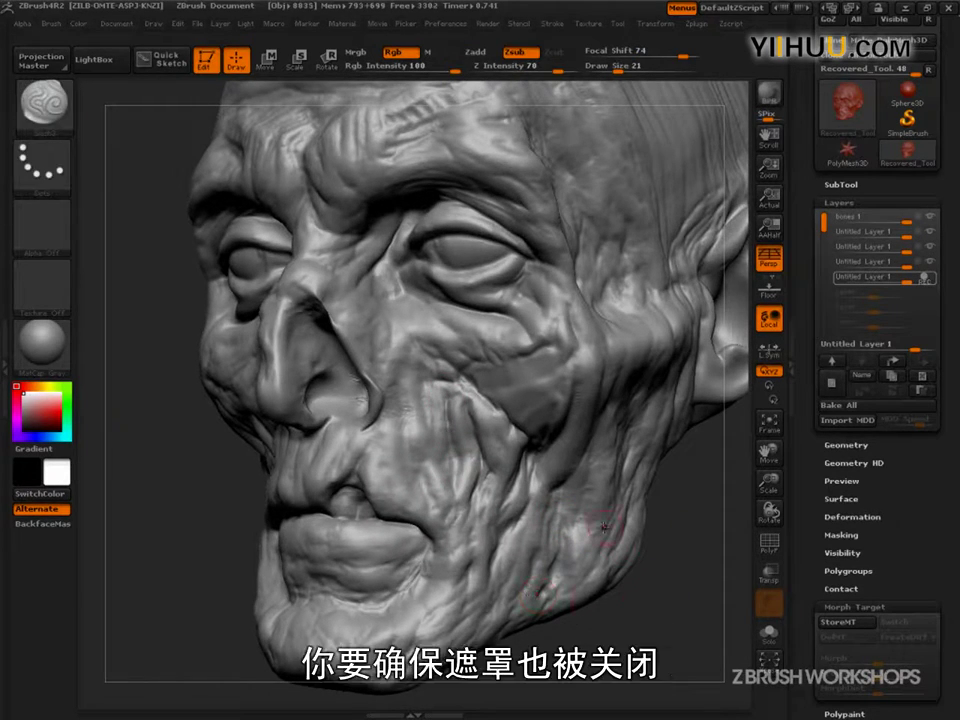
Check the Masking settings and clear any mask left on the head.
left_click(846, 535)
key("ctrl")
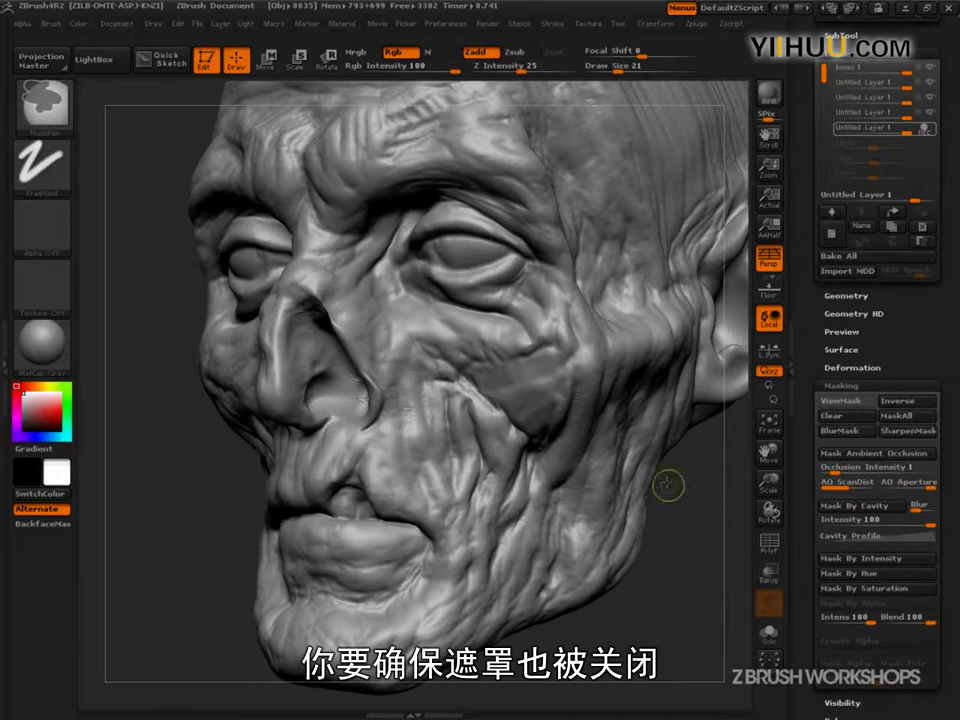
left_click(851, 384)
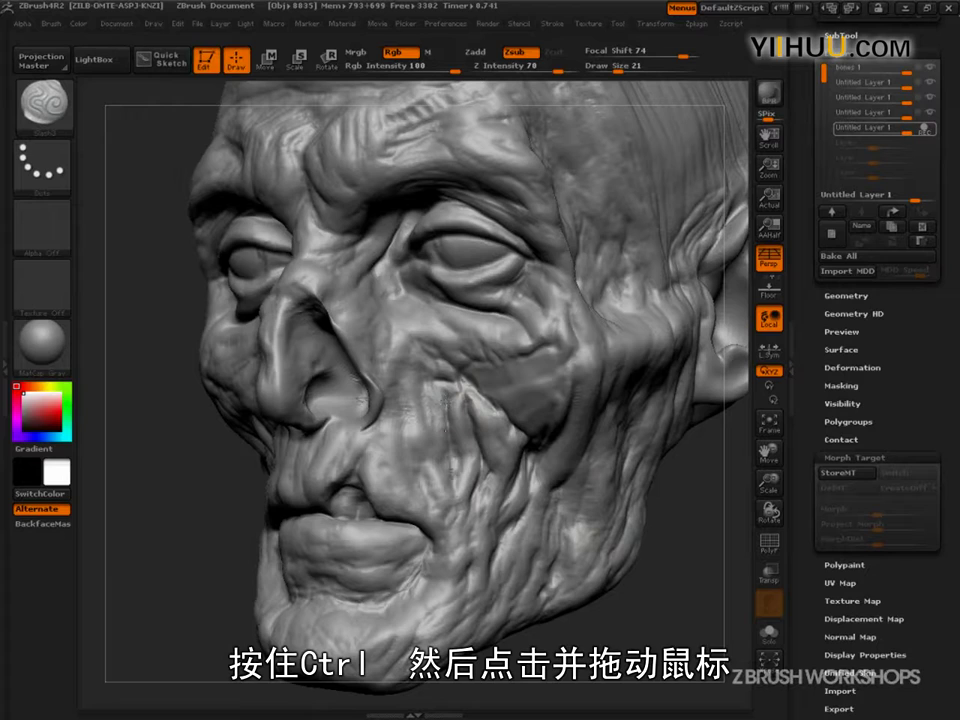
Set the Draw Size to 10 and carve Slash3 cuts into the cheek and around the mouth corner.
key("s")
left_click_drag(425, 475, 415, 475)
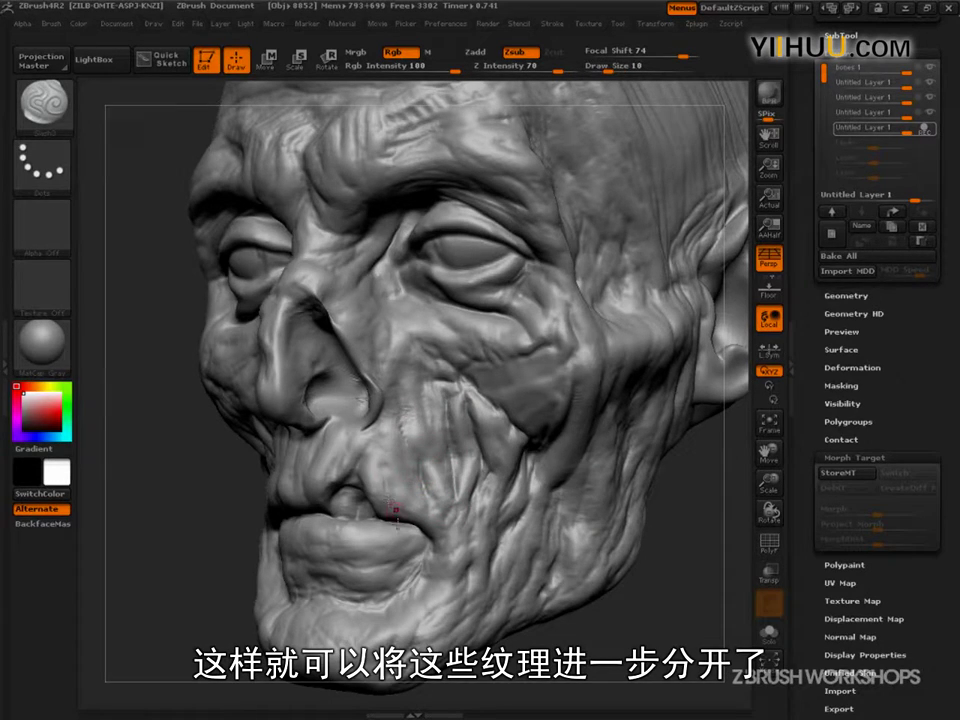
left_click_drag(441, 548, 398, 580)
left_click_drag(610, 650, 628, 568, "alt")
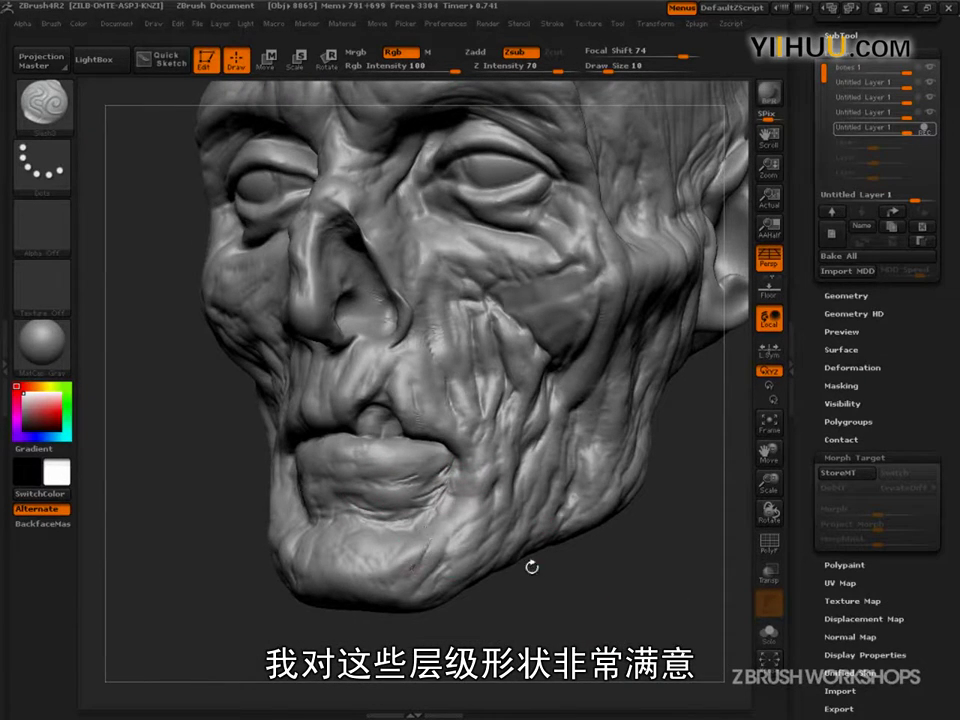
left_click_drag(531, 567, 515, 495)
left_click_drag(530, 582, 711, 643, "alt")
left_click_drag(685, 435, 652, 562, "alt")
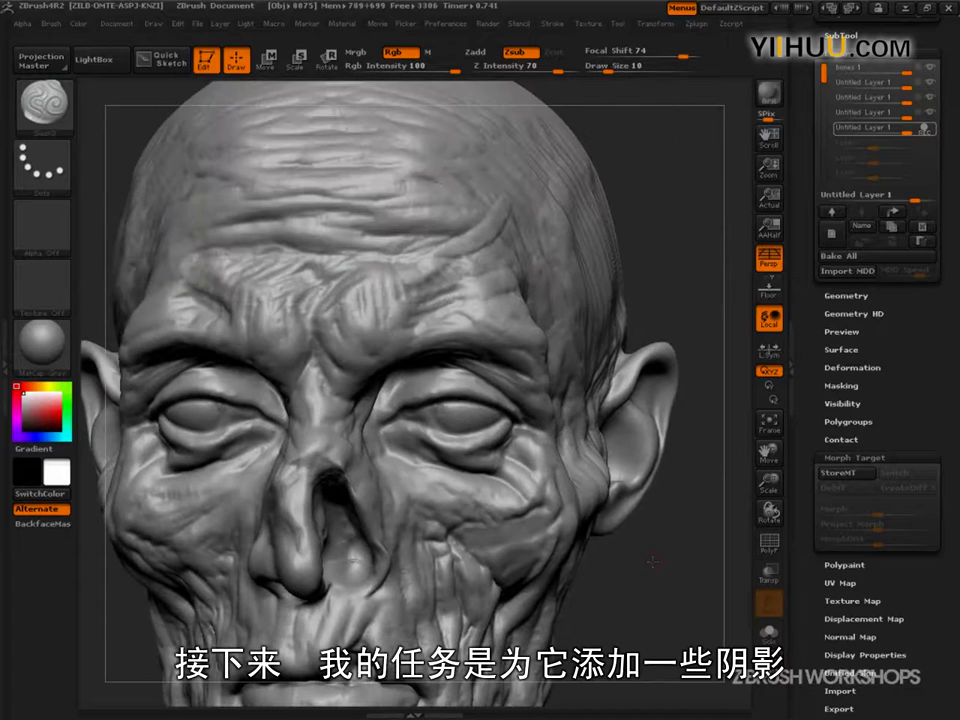
Undo the first cut beneath the eye, lower the Z Intensity to 25 and carve a softer crease there.
left_click_drag(411, 421, 472, 445)
key("ctrl+z")
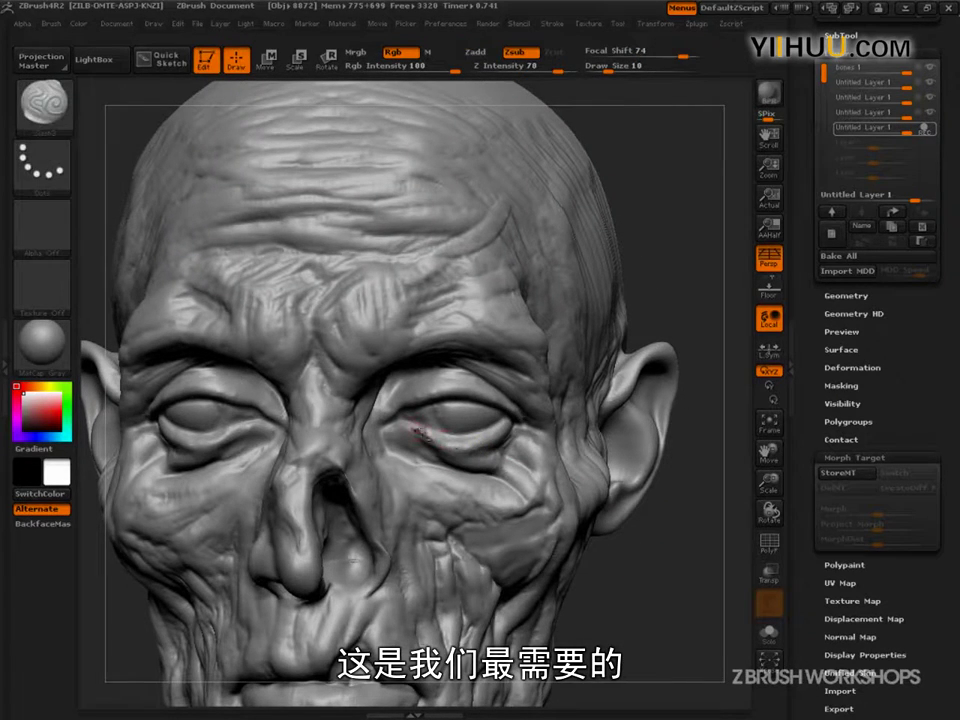
left_click_drag(550, 66, 519, 67)
left_click_drag(413, 426, 452, 447)
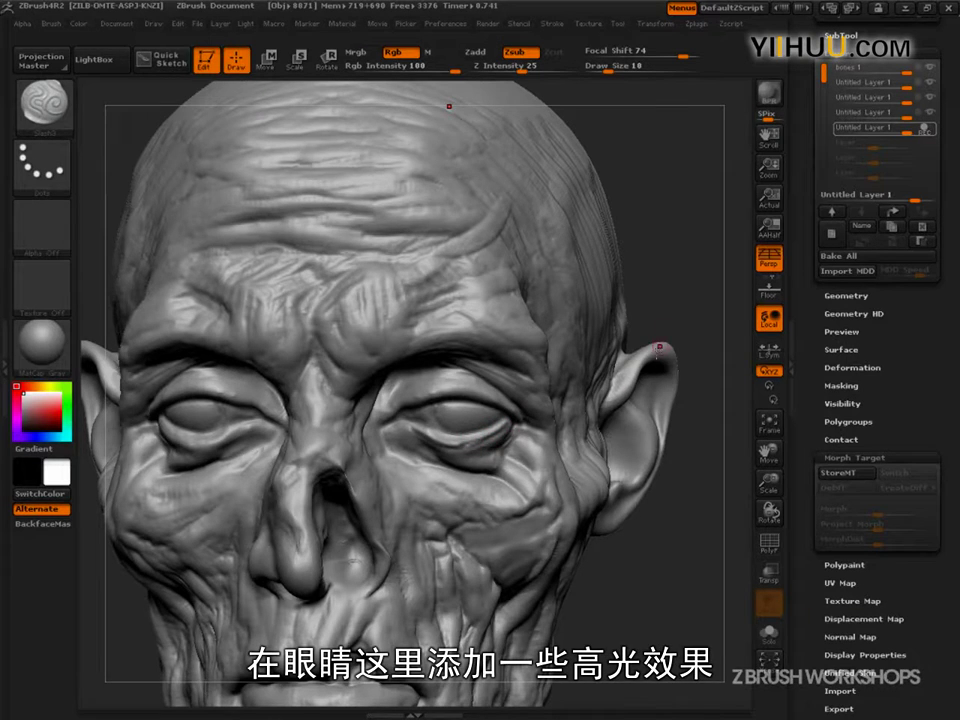
mouse_move(688, 276)
left_mouse_down()
mouse_move(686, 476)
mouse_move(673, 486)
left_mouse_up()
key("ctrl")
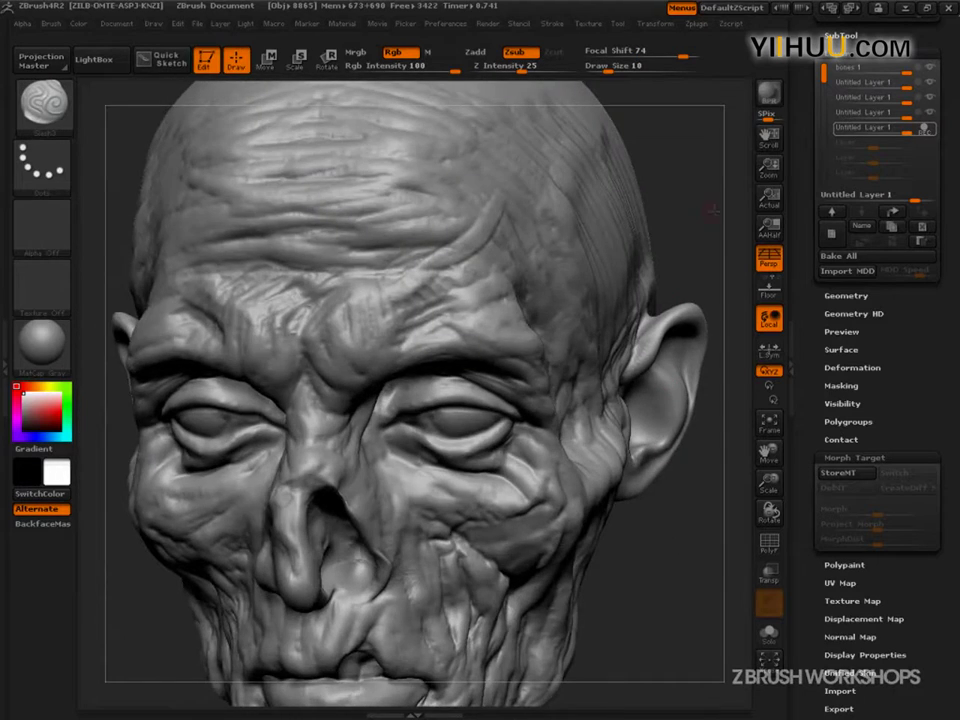
left_click_drag(713, 211, 690, 180)
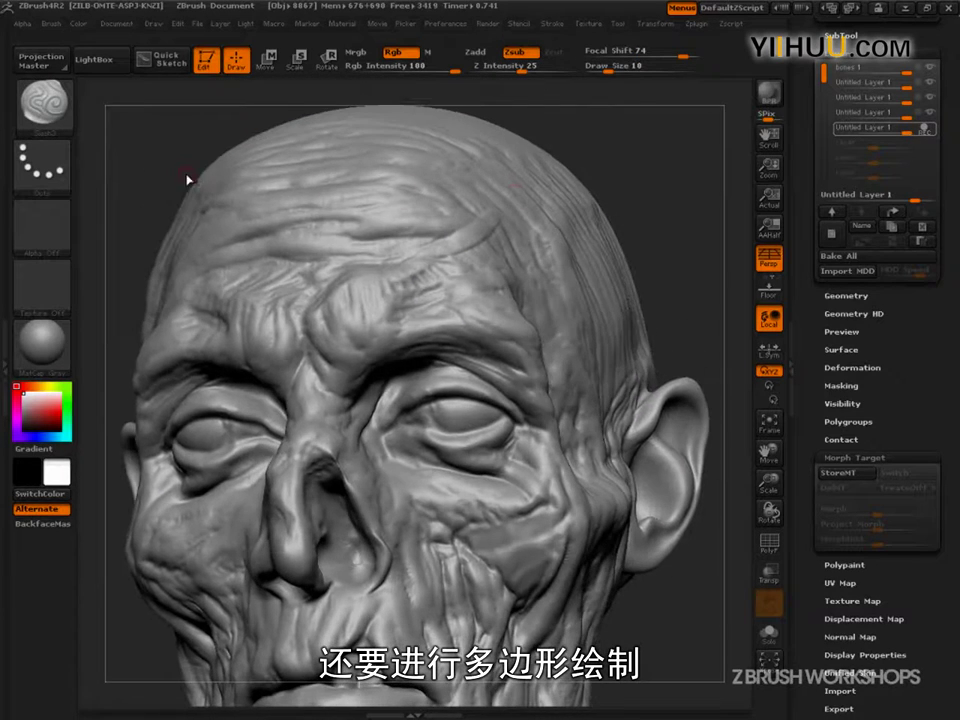
Switch to the Dam_Standard brush, set the Draw Size to 28 and carve the lower lid crease of the eye beside the open nasal cavity.
left_click(45, 107)
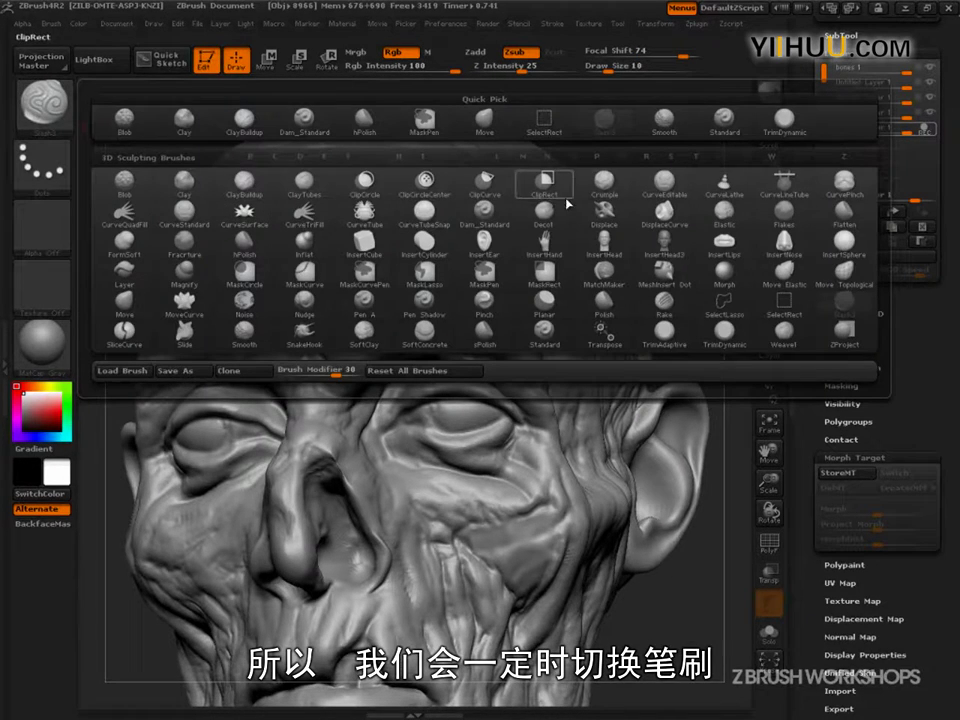
left_click(485, 214)
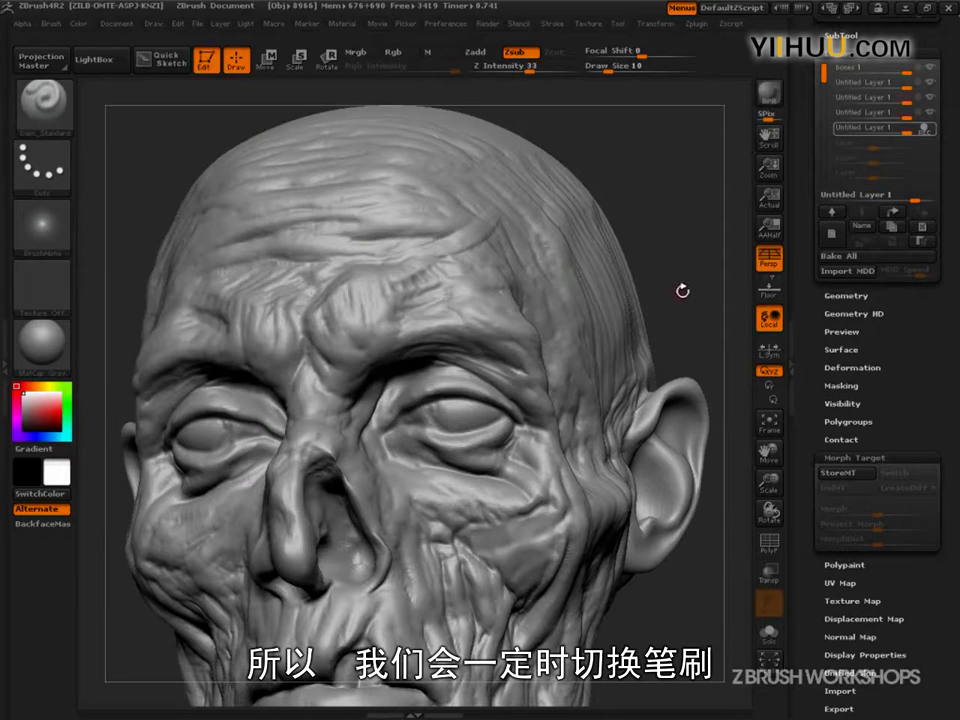
key("s")
left_click(497, 450)
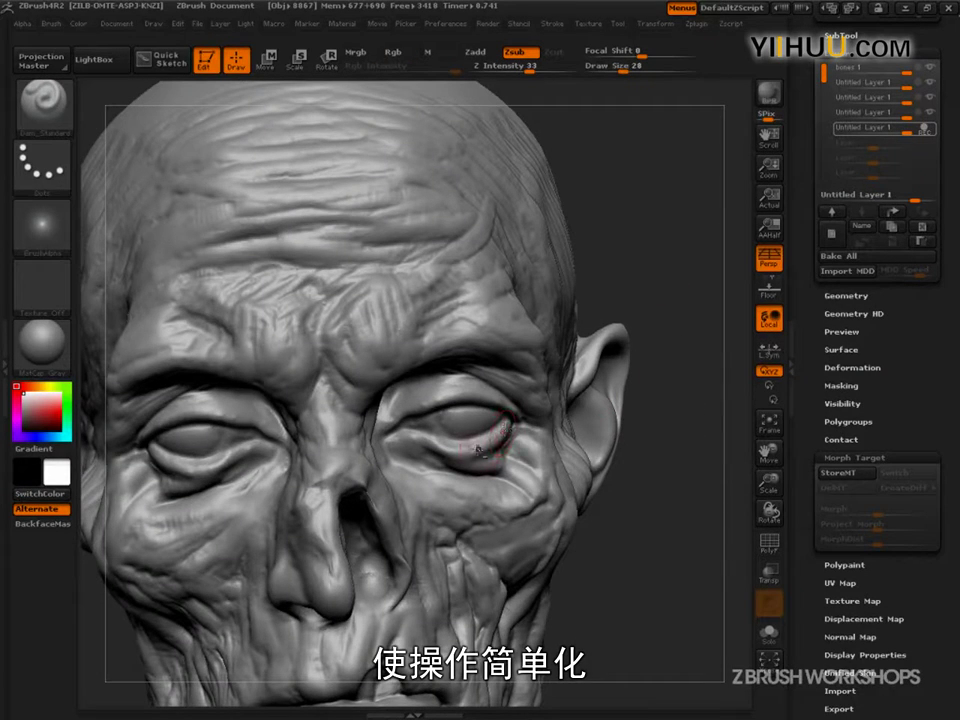
left_click_drag(505, 433, 472, 451)
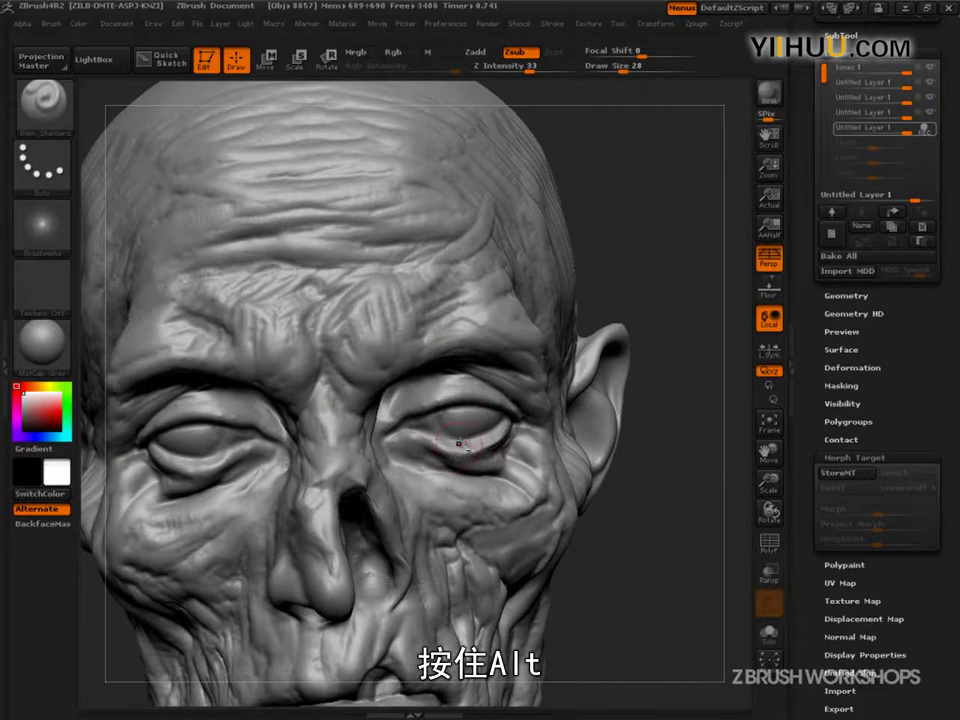
Carve Dam_Standard creases along the upper eyelids, beneath the other eye, at the nose bridge and around the brow.
left_click_drag(630, 437, 612, 410)
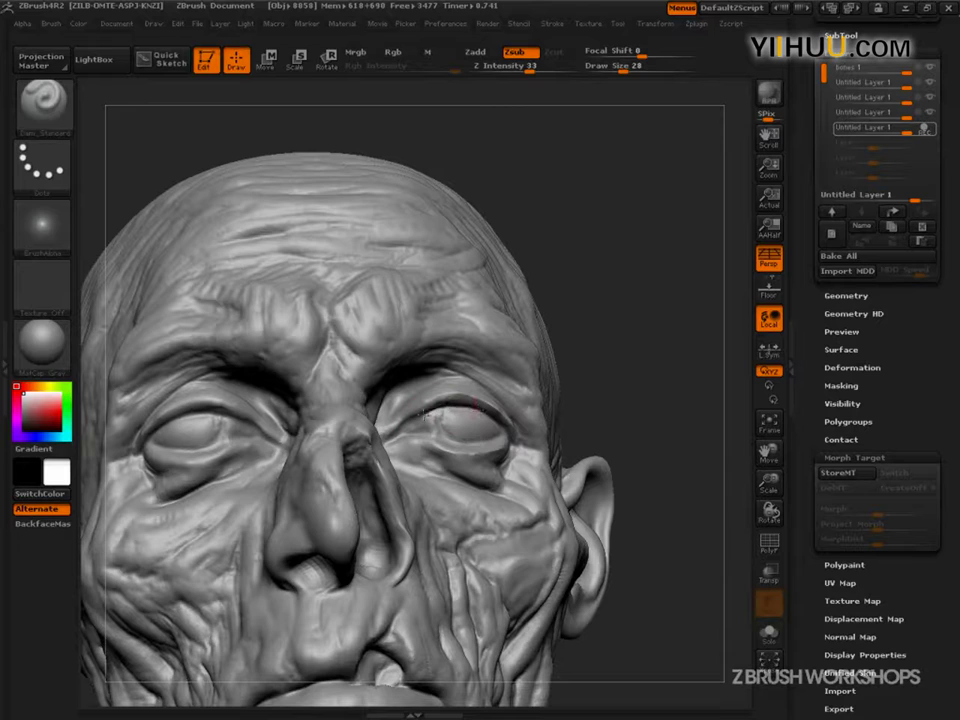
left_click_drag(580, 343, 535, 425)
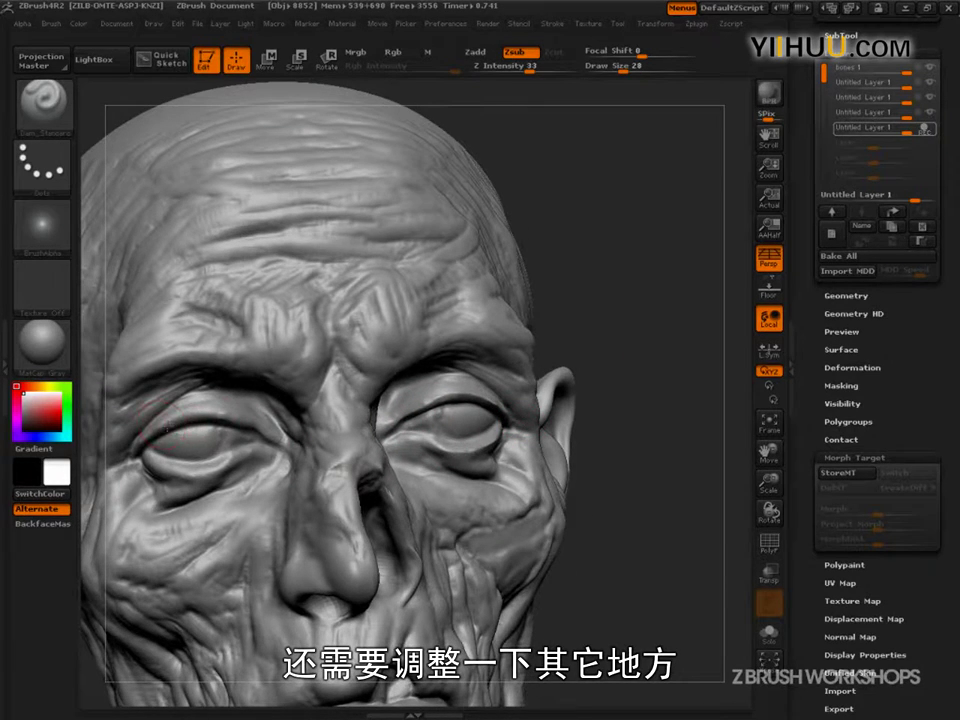
left_click_drag(188, 418, 255, 428)
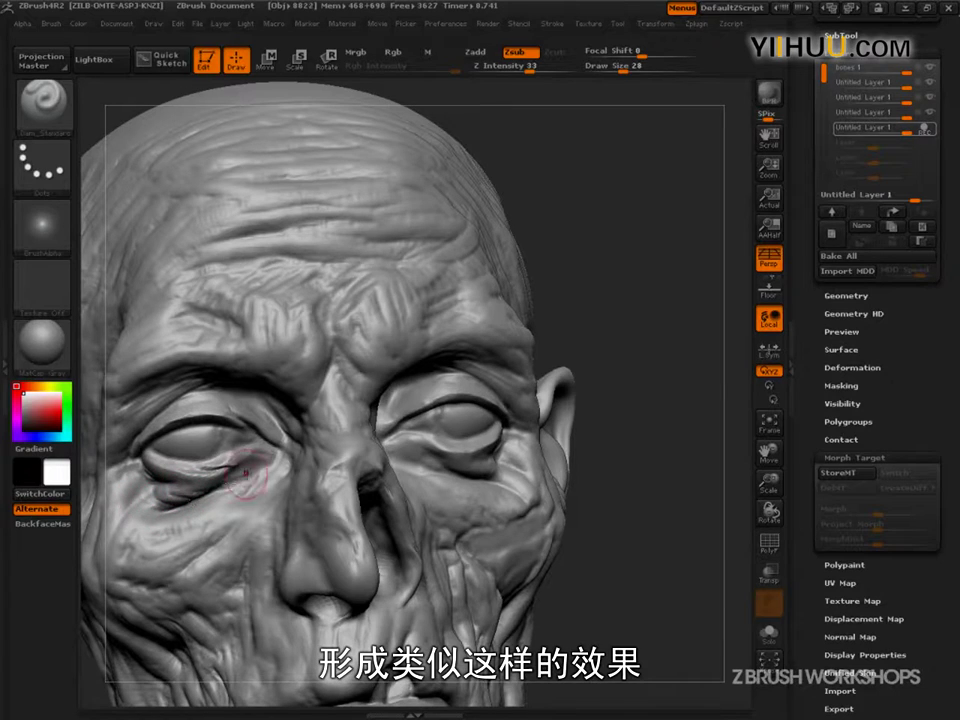
left_click_drag(618, 461, 559, 449)
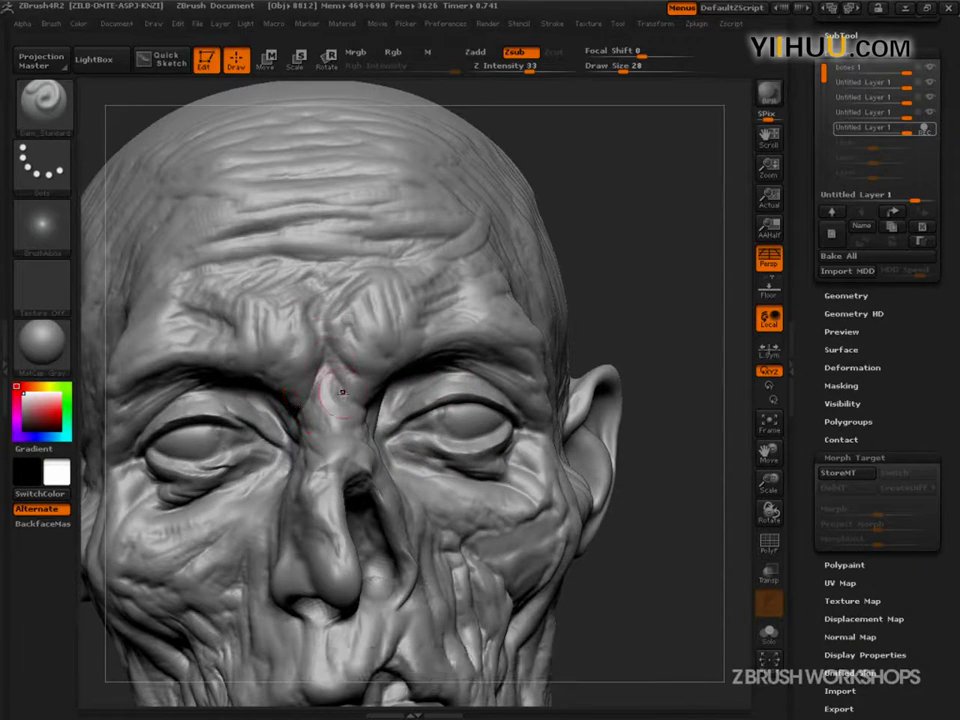
mouse_move(660, 320)
left_mouse_down()
mouse_move(647, 268)
mouse_move(610, 262)
left_mouse_up()
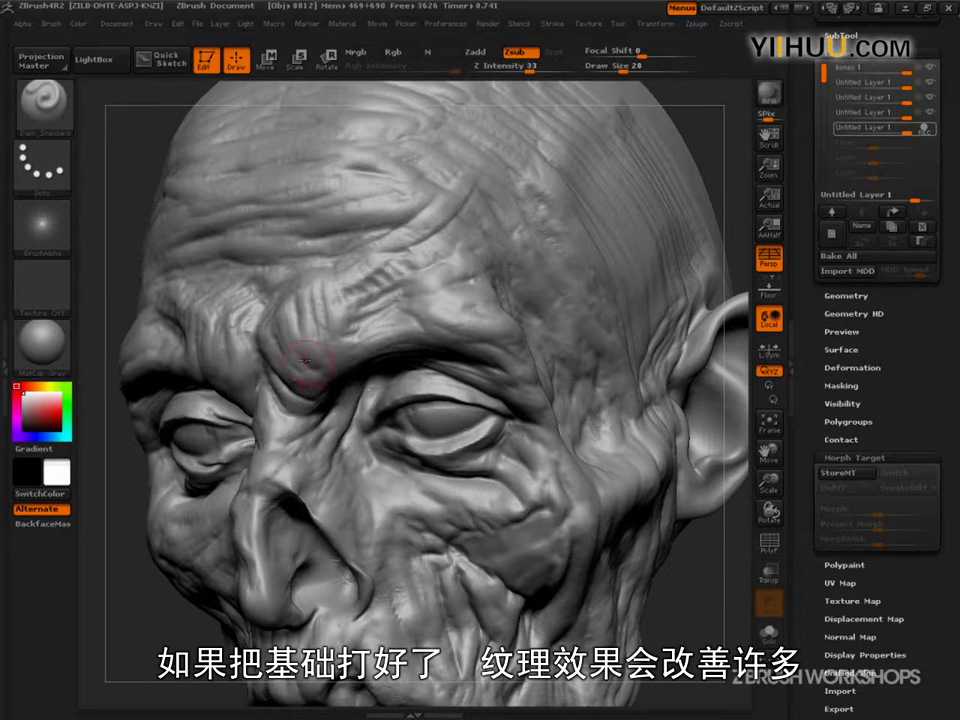
Deepen the mouth line, the lip corners and the folds across the lower lip with Dam_Standard.
mouse_move(702, 628)
left_mouse_down()
mouse_move(684, 591)
mouse_move(761, 569)
mouse_move(634, 550)
mouse_move(734, 644)
mouse_move(712, 548)
mouse_move(730, 560)
left_mouse_up()
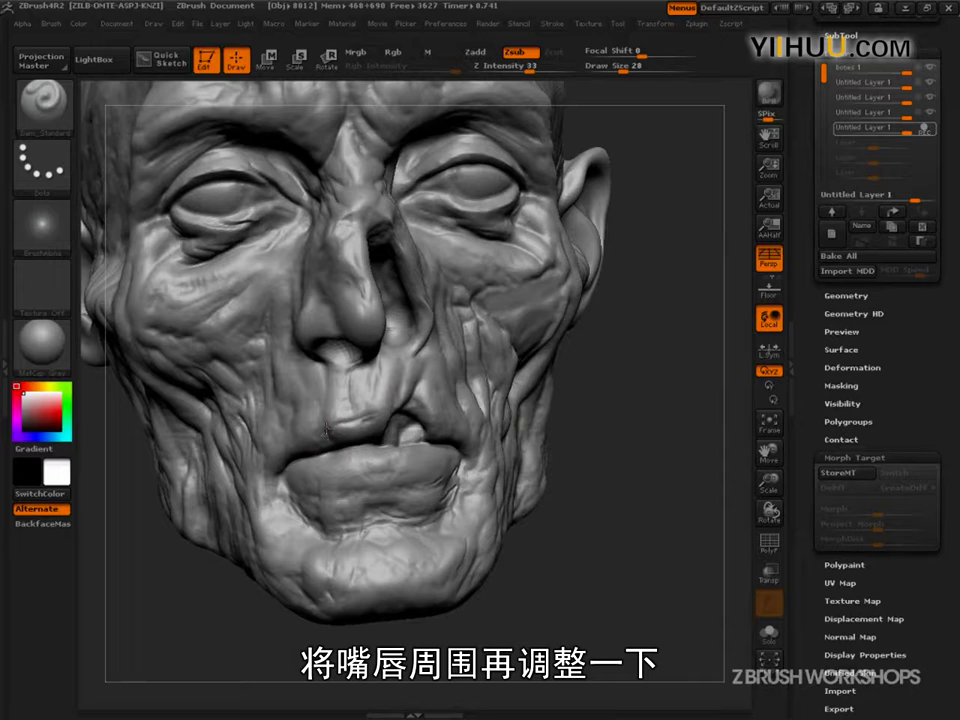
left_click_drag(326, 433, 292, 460)
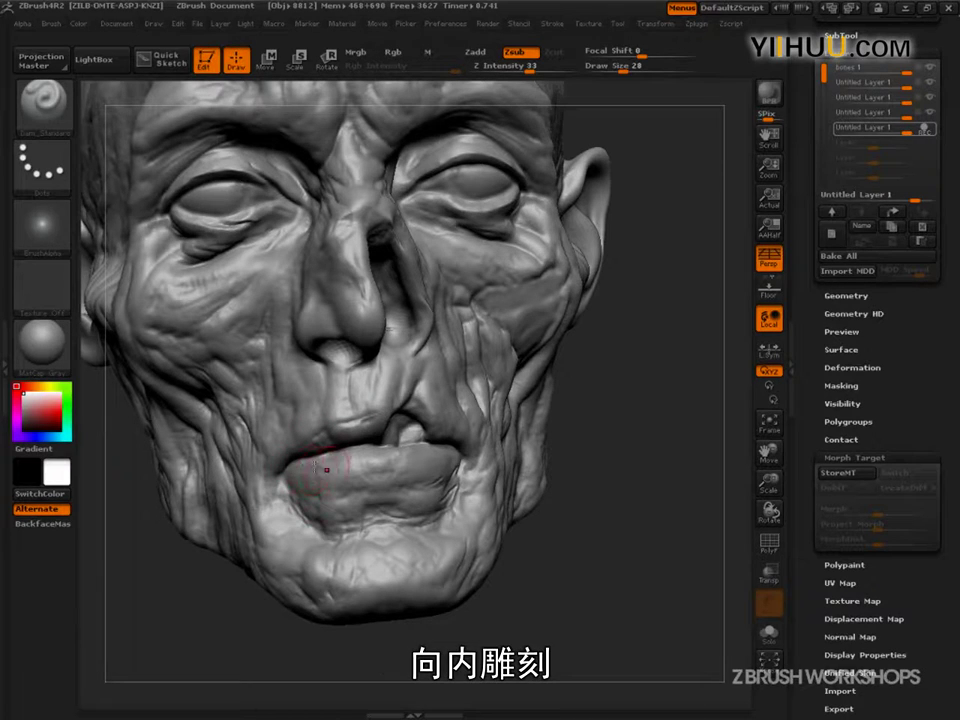
left_click_drag(620, 460, 712, 468)
left_click_drag(408, 468, 300, 475)
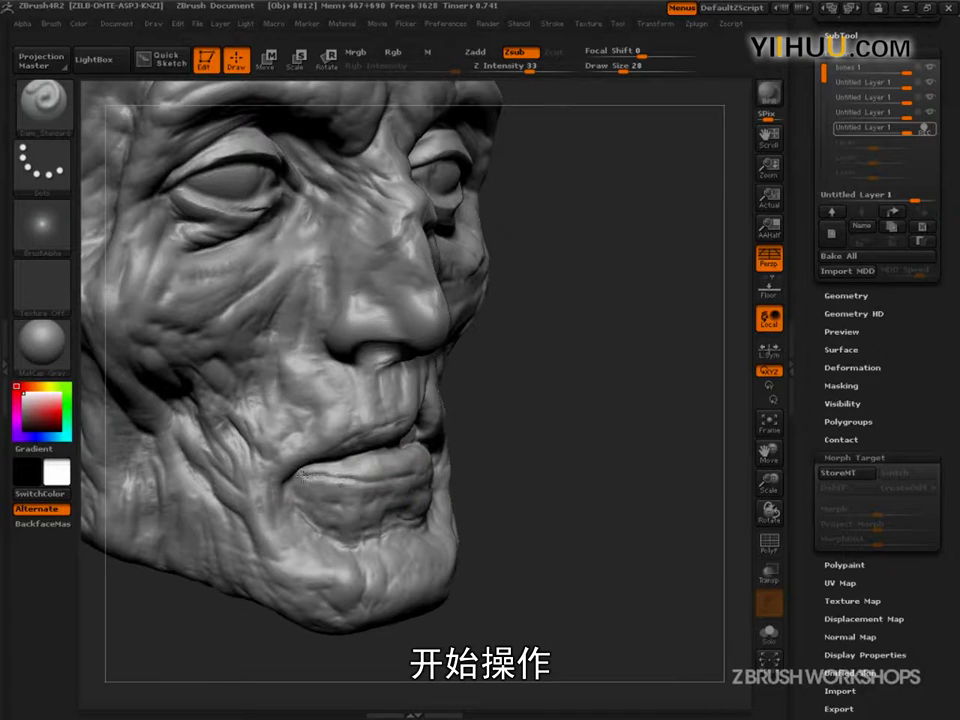
left_click_drag(480, 454, 381, 454)
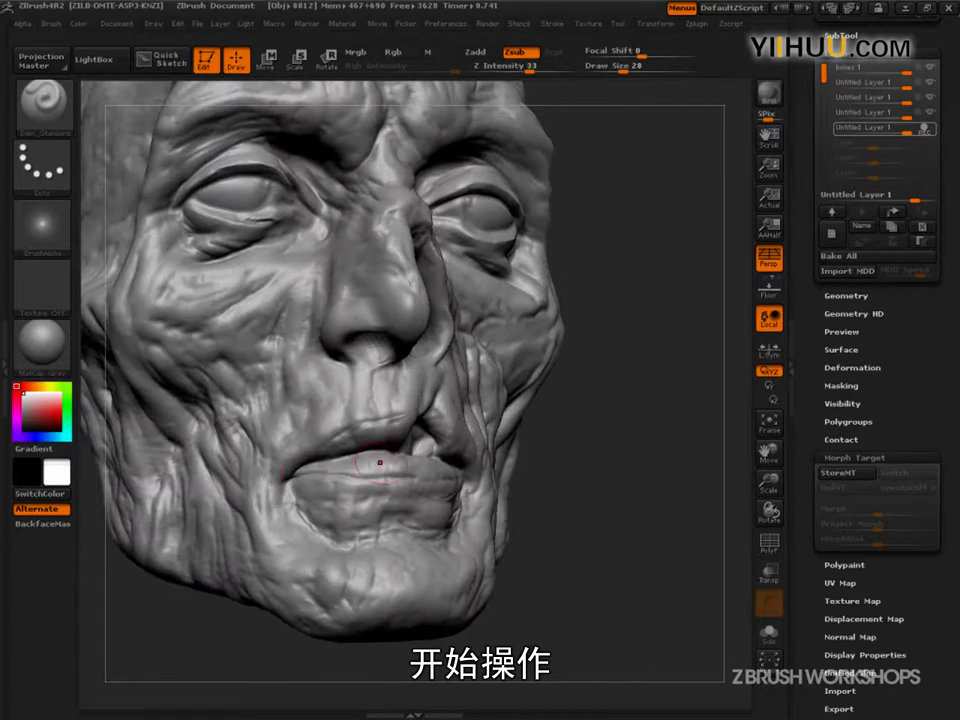
left_click_drag(282, 491, 470, 478)
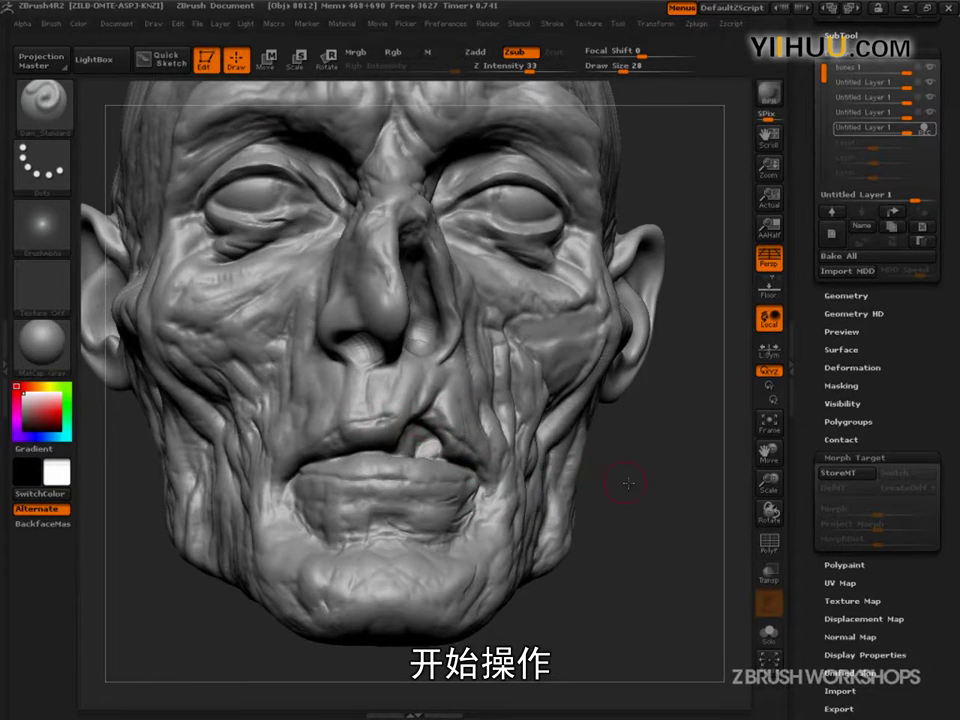
Carve around the nostril and along the ridge of the nose with Dam_Standard to define its shape.
left_click_drag(617, 476, 521, 400)
left_click_drag(540, 345, 605, 345)
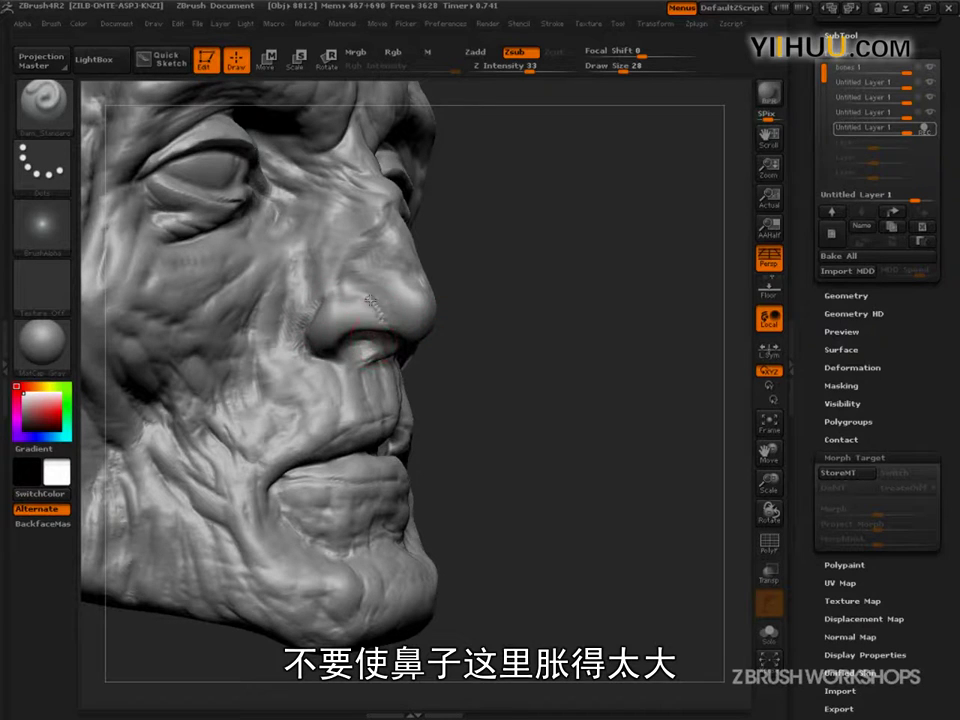
left_click_drag(290, 232, 430, 288)
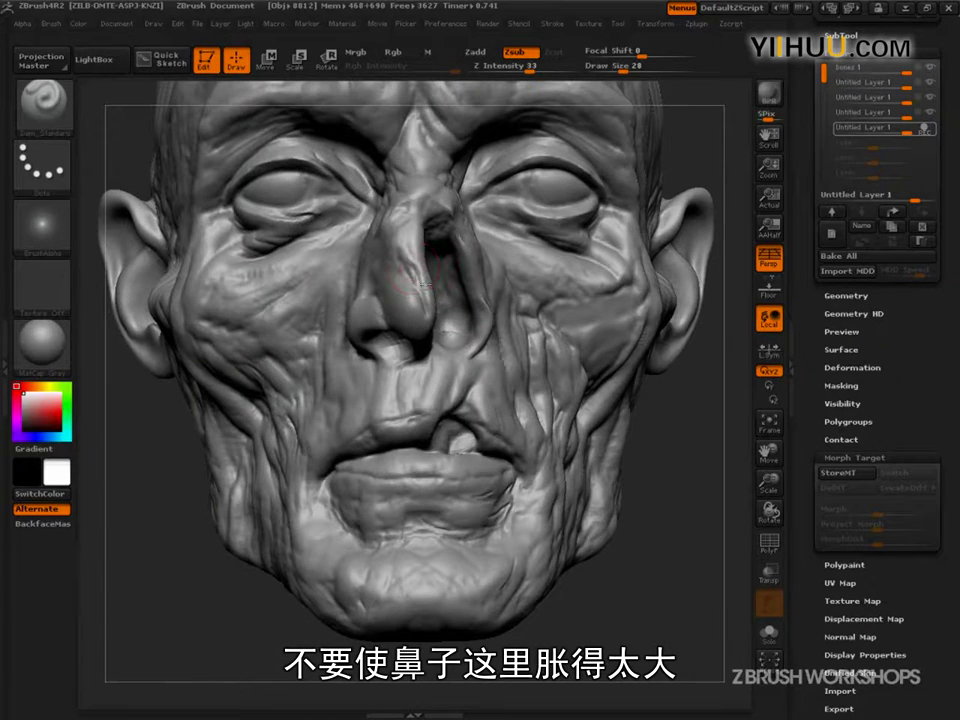
left_click_drag(185, 562, 268, 559)
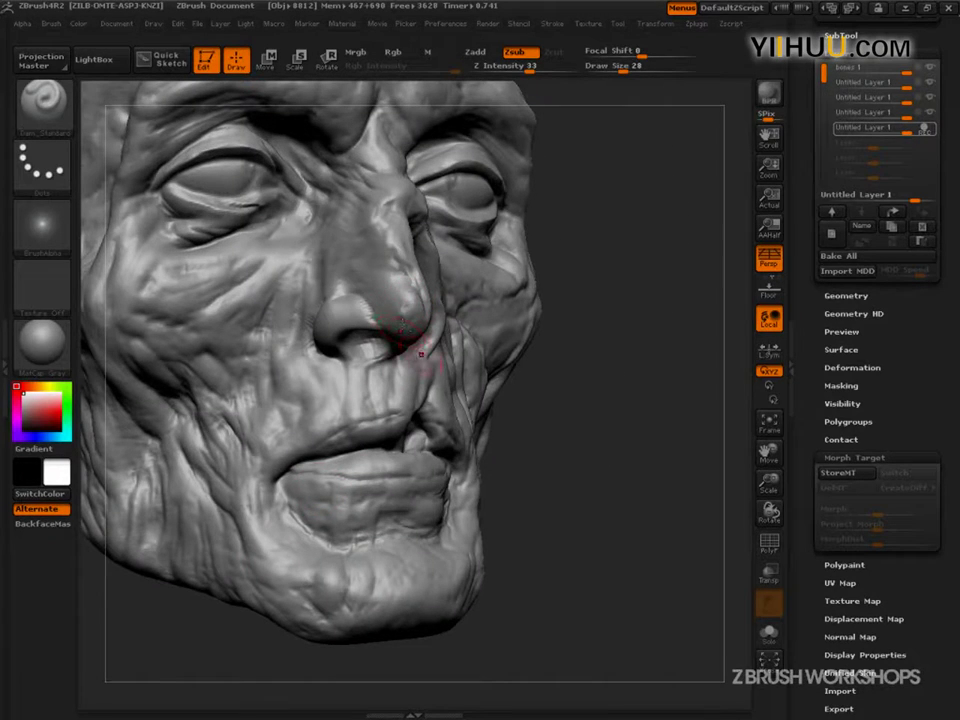
Switch to the hPolish brush and flatten the planes of the nose to refine its form.
key("b")
key("h")
key("p")
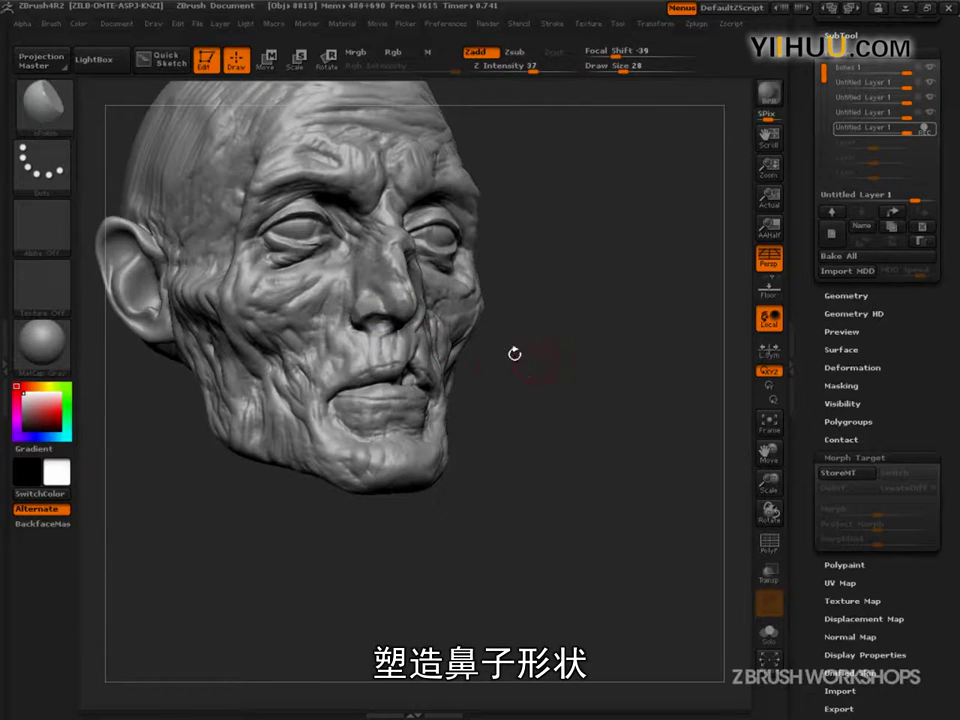
Handwrite the brush list Move, Standard, dam standard, Slash 3 and Trim Dynamic in the empty space beside the head.
mouse_move(514, 353)
left_mouse_down()
mouse_move(490, 325)
mouse_move(672, 572)
left_mouse_up()
left_click_drag(651, 433, 674, 583, "alt")
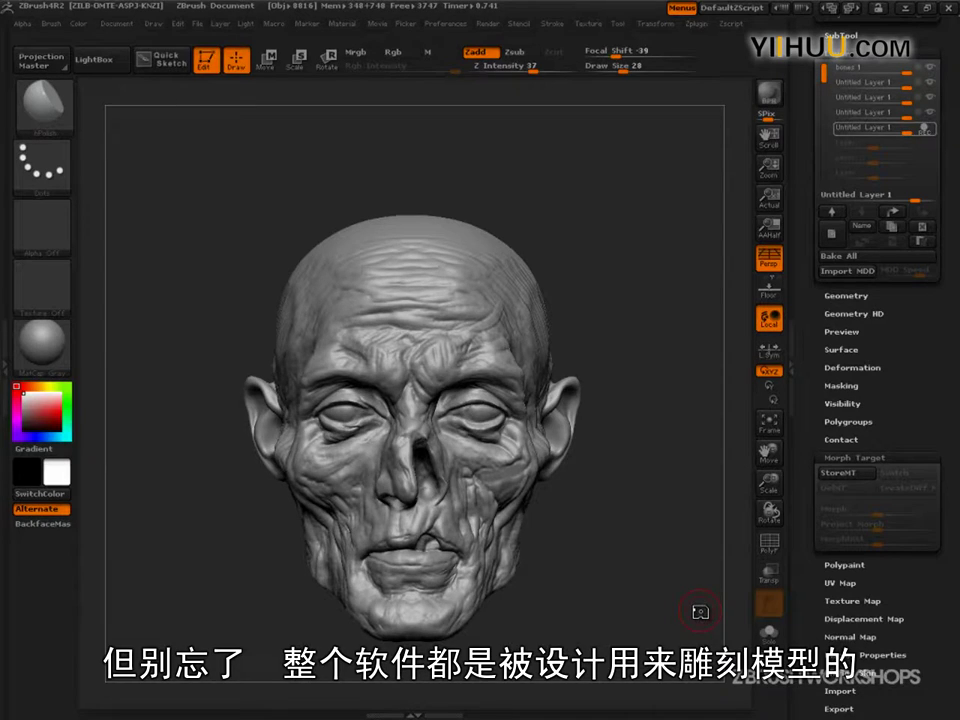
mouse_move(700, 612)
left_mouse_down()
mouse_move(628, 557)
mouse_move(643, 553)
mouse_move(658, 620)
mouse_move(669, 625)
mouse_move(580, 630)
mouse_move(581, 613)
mouse_move(608, 604)
left_mouse_up()
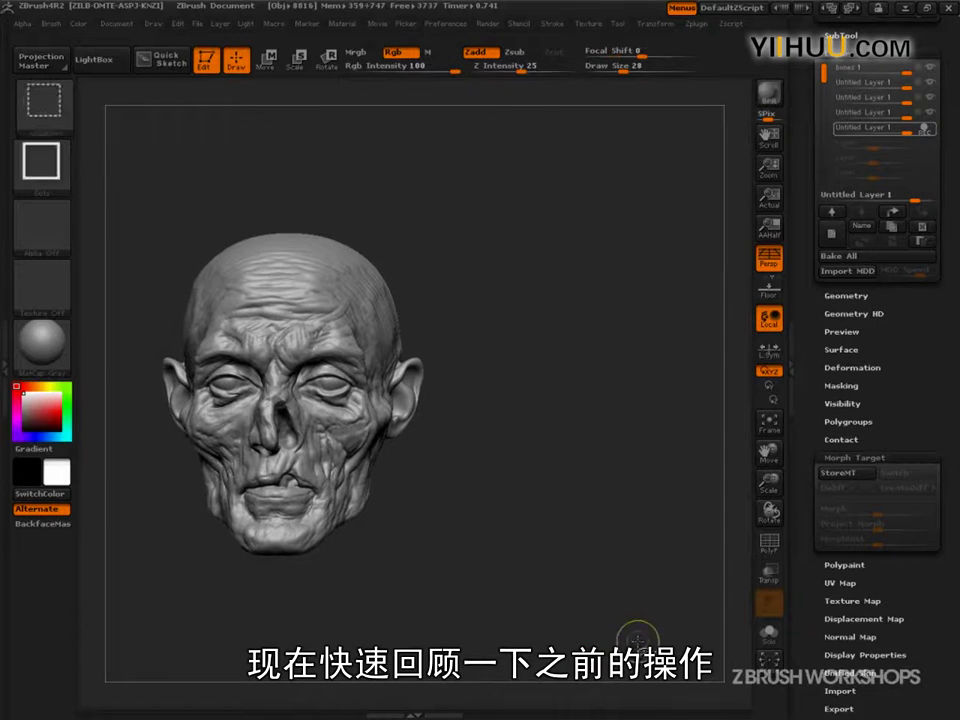
mouse_move(460, 160)
left_mouse_down()
mouse_move(492, 174)
mouse_move(509, 132)
left_mouse_up()
mouse_move(527, 133)
left_mouse_down()
mouse_move(544, 149)
mouse_move(544, 131)
left_mouse_up()
left_click_drag(548, 143, 567, 154)
mouse_move(487, 188)
left_mouse_down()
mouse_move(505, 190)
mouse_move(529, 214)
mouse_move(601, 221)
mouse_move(654, 204)
mouse_move(676, 160)
left_mouse_up()
mouse_move(472, 260)
left_mouse_down()
mouse_move(462, 290)
mouse_move(584, 258)
mouse_move(752, 256)
mouse_move(786, 266)
mouse_move(806, 252)
left_mouse_up()
mouse_move(505, 308)
left_mouse_down()
mouse_move(478, 340)
mouse_move(607, 336)
mouse_move(669, 306)
left_mouse_up()
mouse_move(466, 366)
left_mouse_down()
mouse_move(514, 392)
mouse_move(560, 395)
mouse_move(575, 378)
mouse_move(640, 386)
mouse_move(800, 375)
mouse_move(825, 385)
left_mouse_up()
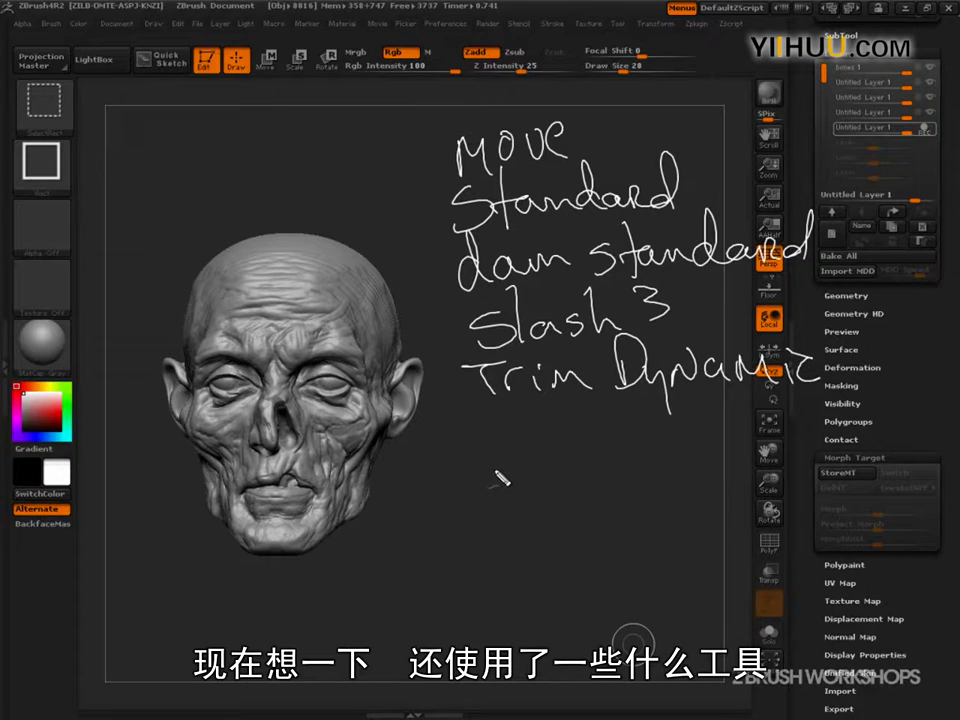
Add Clay buildup to the handwritten list and bracket the sculpting brushes as one group.
left_click_drag(503, 413, 505, 446)
mouse_move(520, 404)
left_mouse_down()
mouse_move(523, 445)
mouse_move(568, 445)
mouse_move(605, 478)
left_mouse_up()
mouse_move(636, 406)
left_mouse_down()
mouse_move(640, 430)
mouse_move(652, 420)
mouse_move(690, 425)
mouse_move(754, 386)
mouse_move(775, 448)
mouse_move(806, 438)
left_mouse_up()
left_click_drag(798, 422, 800, 472)
left_click_drag(800, 424, 803, 442)
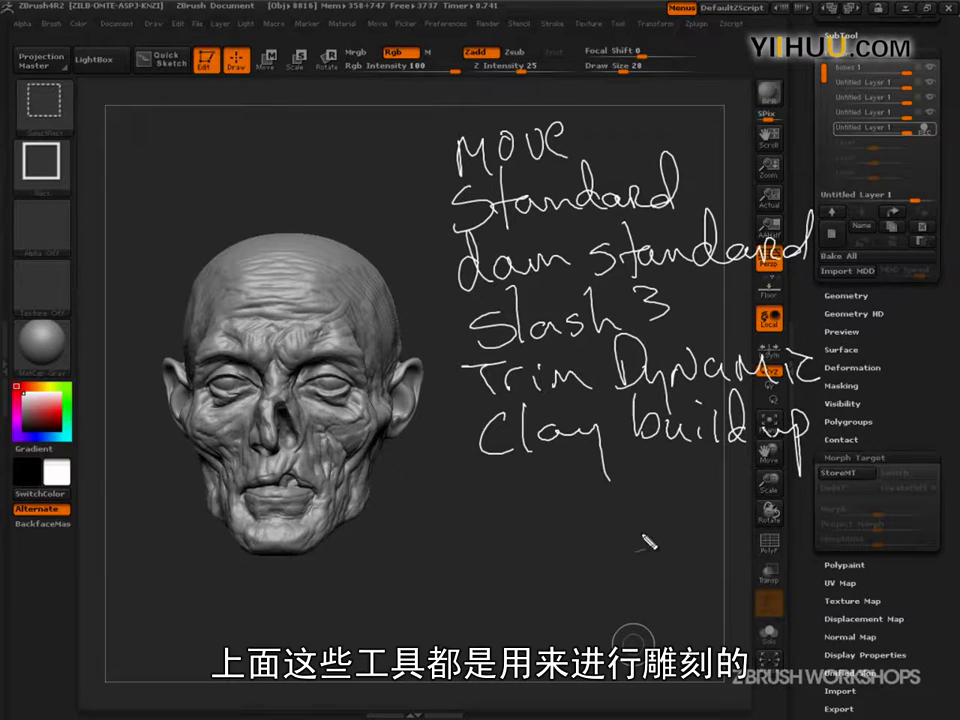
mouse_move(478, 100)
left_mouse_down()
mouse_move(510, 492)
mouse_move(495, 688)
mouse_move(503, 693)
left_mouse_up()
Draw a divider under the brush list and handwrite Mask by Cavity and Deformation, with Inflate and Polish beneath, marking the two main entries with dashes.
left_click_drag(490, 487, 732, 468)
mouse_move(519, 535)
left_mouse_down()
mouse_move(540, 512)
mouse_move(620, 533)
mouse_move(632, 514)
mouse_move(686, 525)
mouse_move(710, 510)
mouse_move(784, 508)
mouse_move(798, 528)
left_mouse_up()
mouse_move(516, 548)
left_mouse_down()
mouse_move(580, 578)
mouse_move(584, 566)
mouse_move(705, 566)
mouse_move(780, 548)
mouse_move(805, 558)
left_mouse_up()
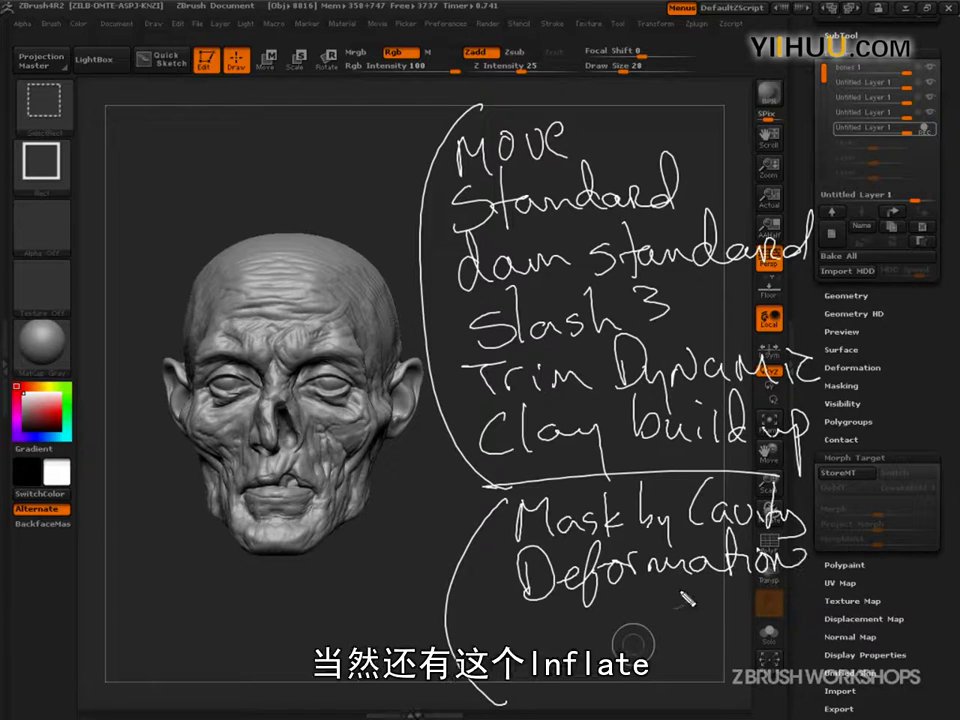
mouse_move(681, 606)
left_mouse_down()
mouse_move(748, 592)
mouse_move(800, 608)
mouse_move(790, 598)
mouse_move(812, 598)
mouse_move(705, 642)
mouse_move(801, 662)
left_mouse_up()
left_click_drag(496, 522, 511, 519)
left_click_drag(496, 573, 511, 570)
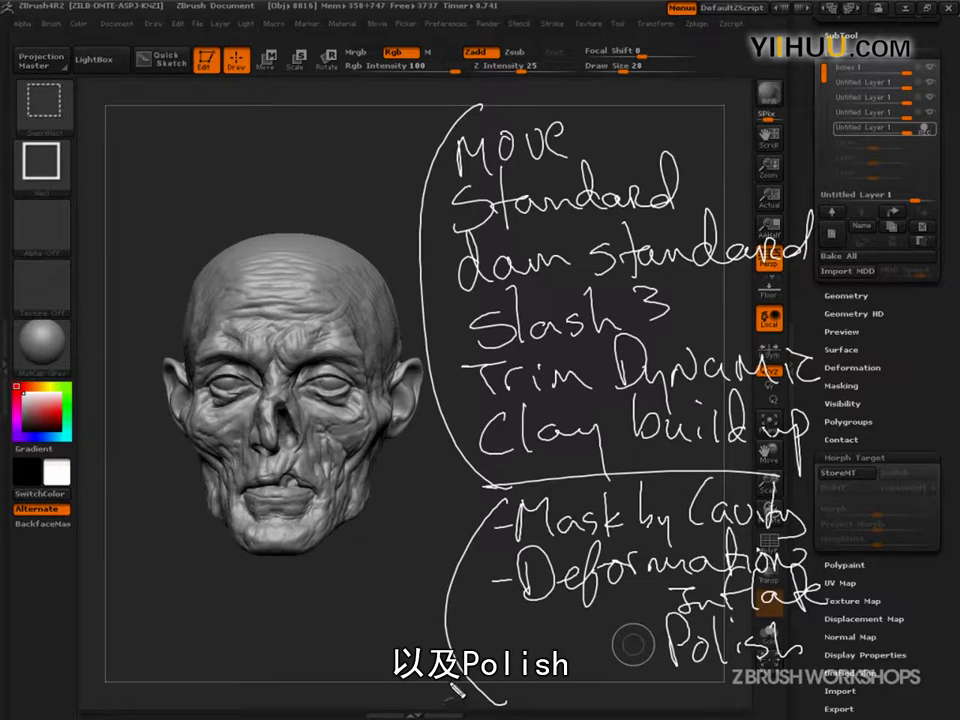
Handwrite Layers and Morph Target beneath the head as two dashed entries.
mouse_move(182, 592)
left_mouse_down()
mouse_move(225, 624)
mouse_move(368, 560)
left_mouse_up()
left_click_drag(400, 545, 375, 572)
mouse_move(190, 632)
left_mouse_down()
mouse_move(205, 665)
mouse_move(248, 650)
left_mouse_up()
mouse_move(266, 606)
left_mouse_down()
mouse_move(316, 632)
mouse_move(352, 588)
left_mouse_up()
left_click_drag(378, 584, 378, 620)
mouse_move(310, 664)
left_mouse_down()
mouse_move(318, 698)
mouse_move(352, 684)
left_mouse_up()
left_click_drag(370, 626, 378, 676)
left_click_drag(416, 626, 414, 652)
left_click_drag(418, 618, 440, 612)
left_click_drag(168, 666, 188, 661)
left_click_drag(143, 630, 158, 627)
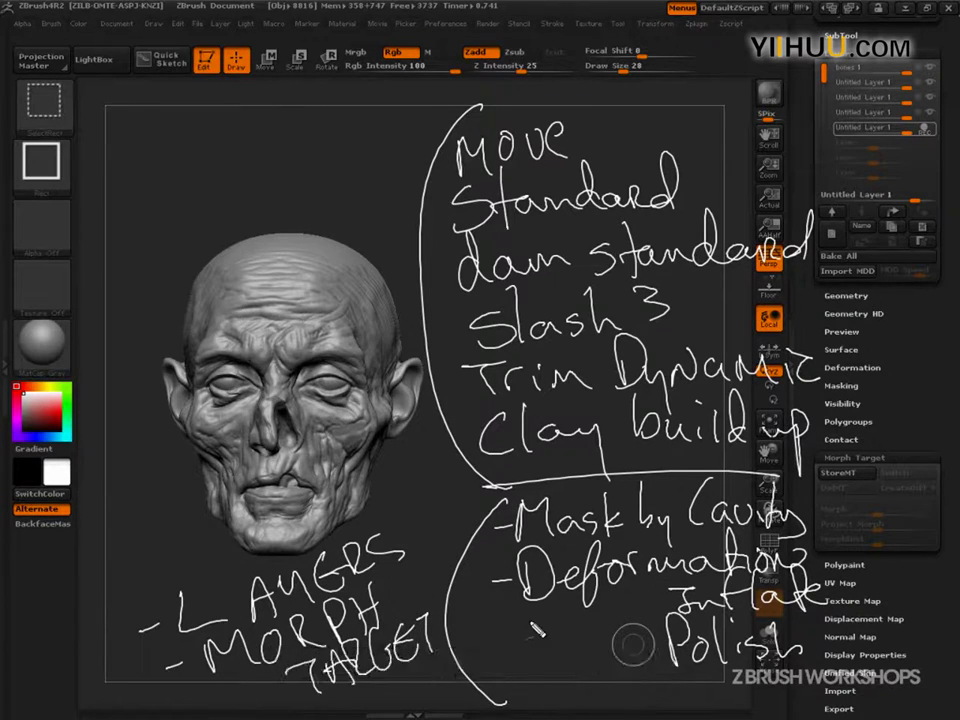